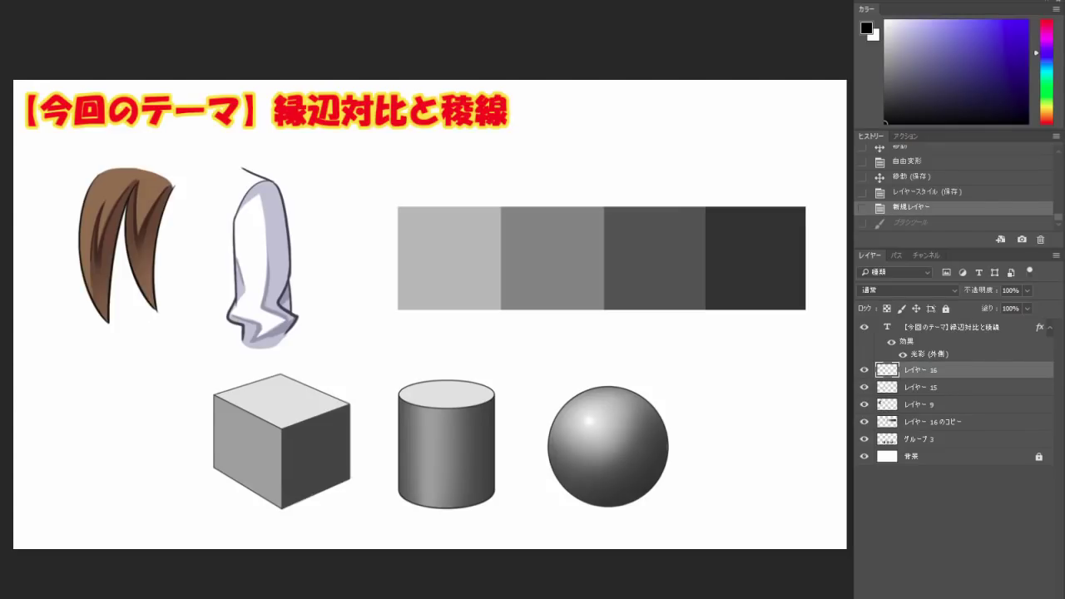
- Pick a saturated blue, underline the title with one brush stroke, and undo the stroke
{"action": "left_click", "coordinate": [1028, 25]}
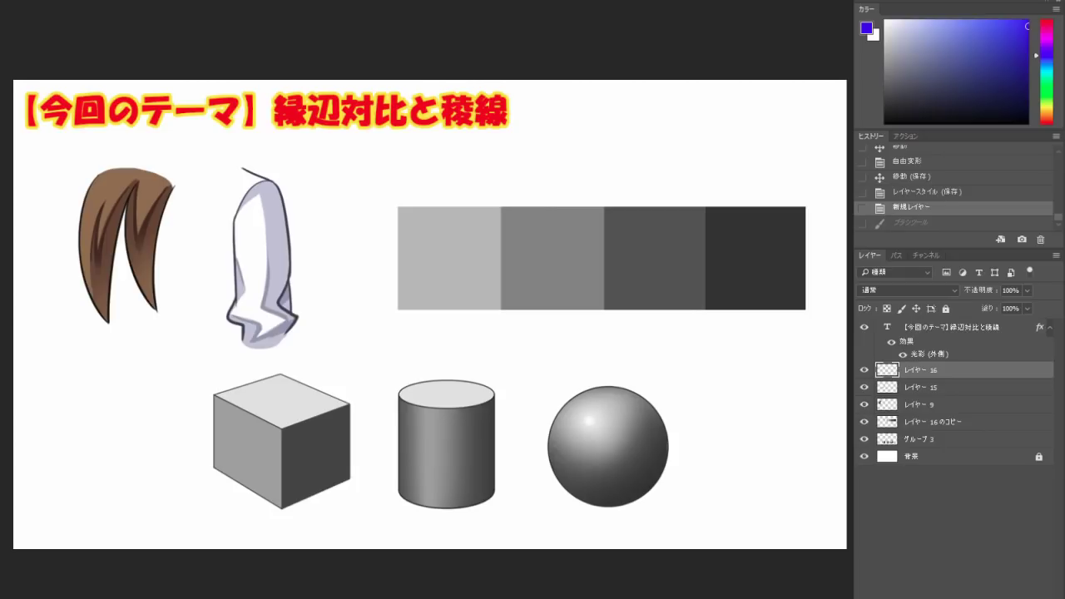
{"action": "left_click_drag", "start_coordinate": [21, 134], "coordinate": [571, 133]}
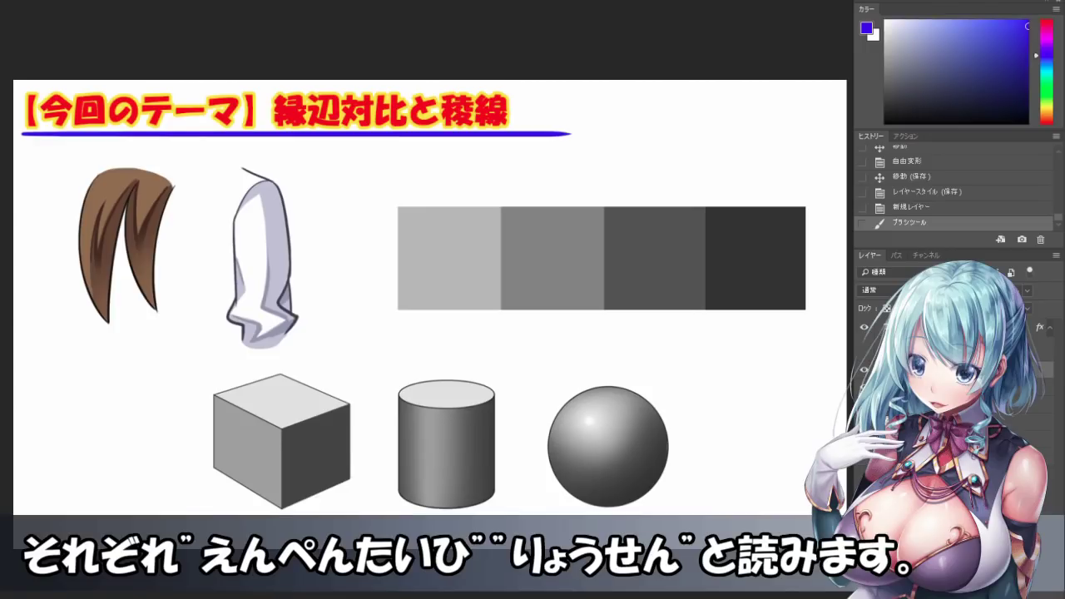
{"action": "key", "text": "ctrl+z"}
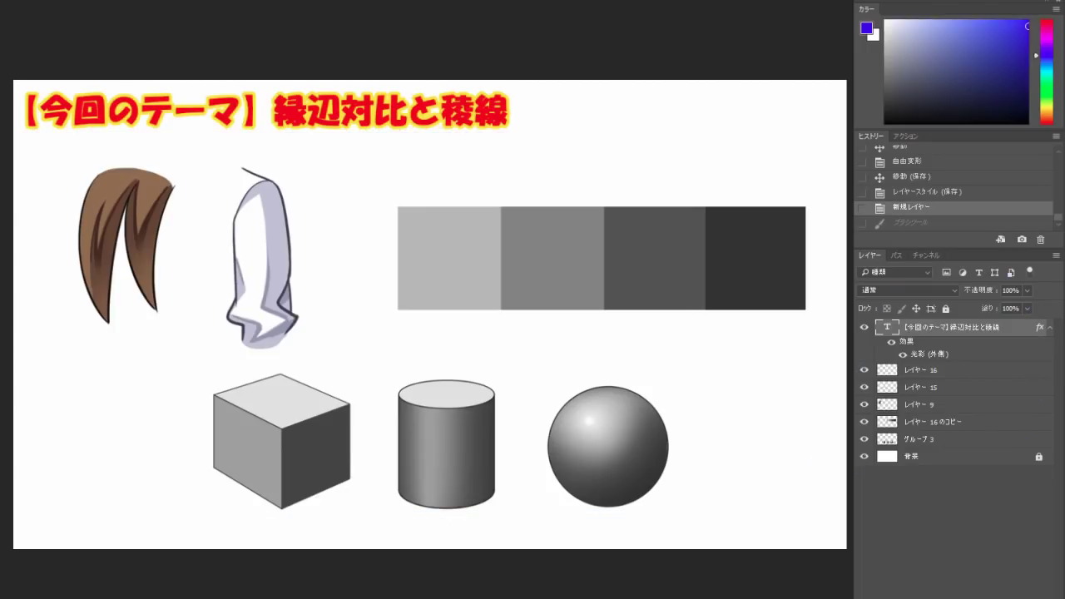
- Open the title text for editing and commit it, and make レイヤー 16 the active layer again
{"action": "left_click", "coordinate": [174, 110]}
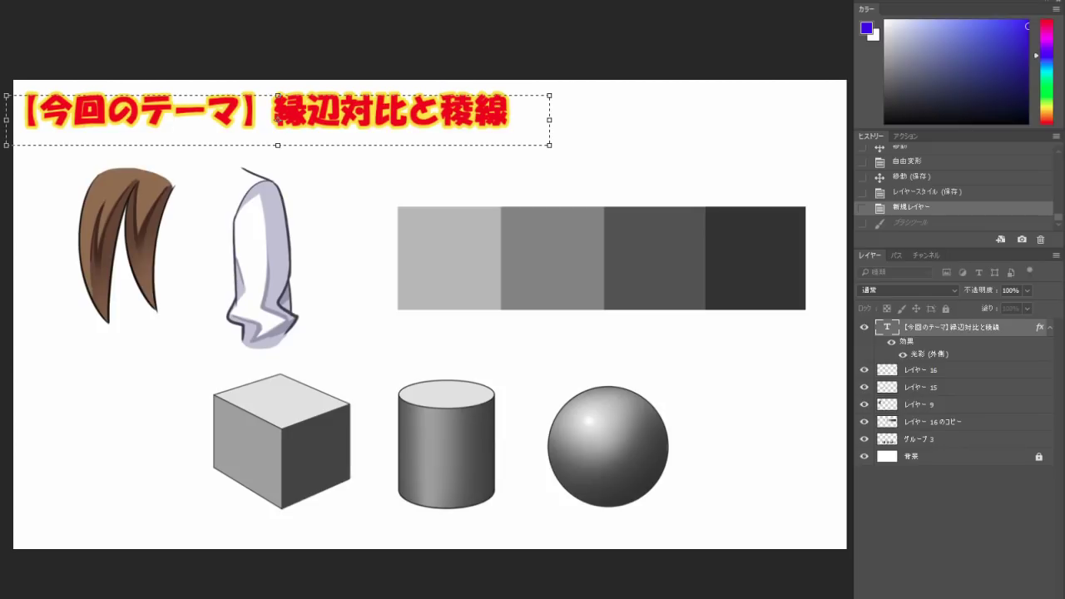
{"action": "key", "text": "ctrl+Return"}
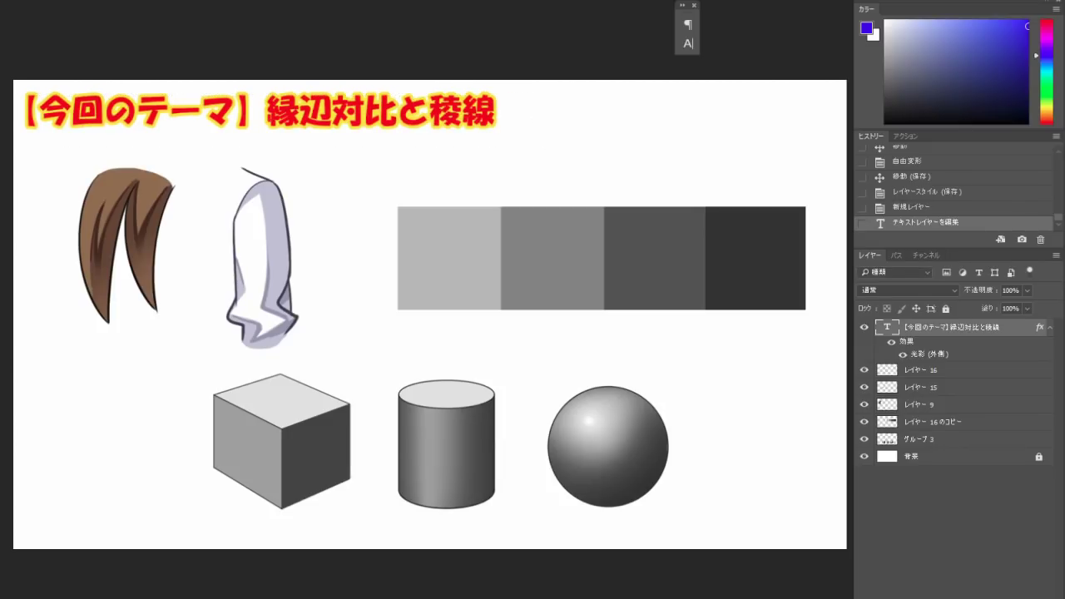
{"action": "left_click", "coordinate": [864, 371]}
{"action": "left_click", "coordinate": [863, 370]}
{"action": "left_click", "coordinate": [921, 371]}
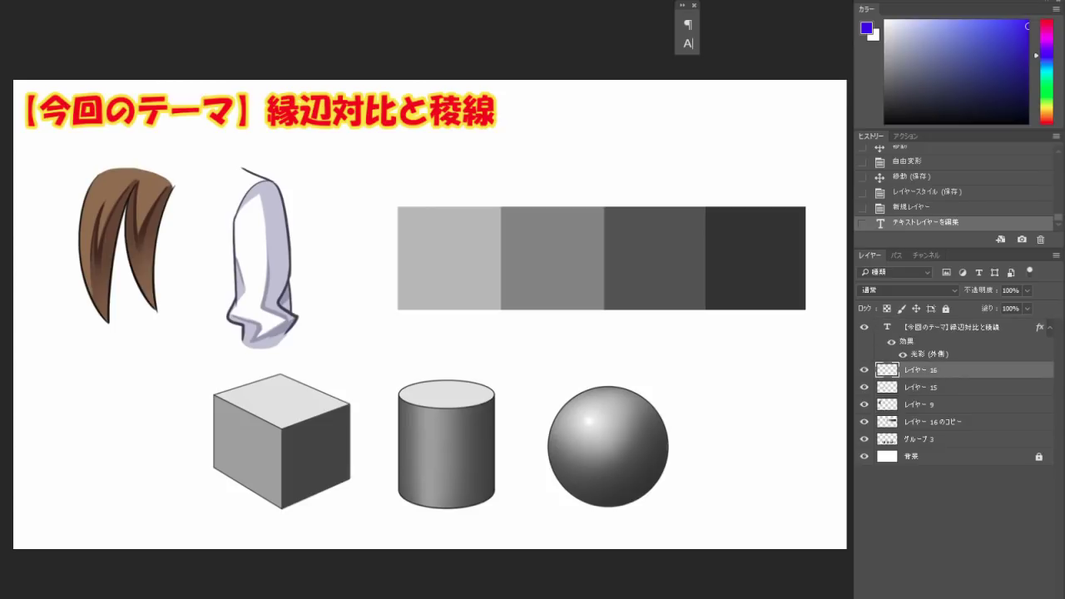
- Circle the hair drawing and the sleeve drawing in red one after the other, undoing each circle
{"action": "key", "text": "ctrl+plus"}
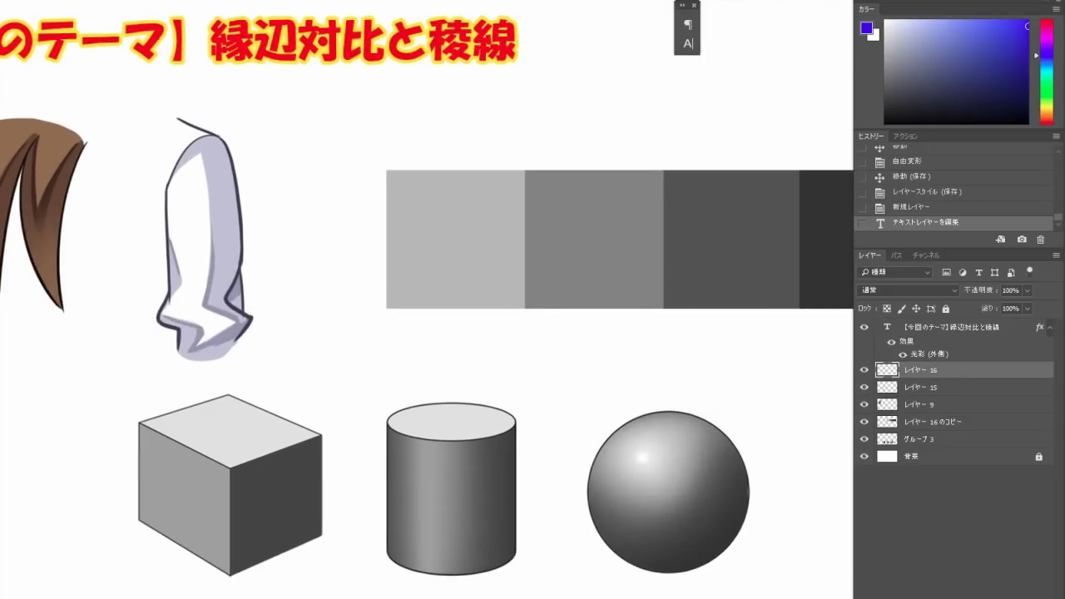
{"action": "key", "text": "ctrl+plus"}
{"action": "left_click_drag", "start_coordinate": [333, 249], "coordinate": [677, 280]}
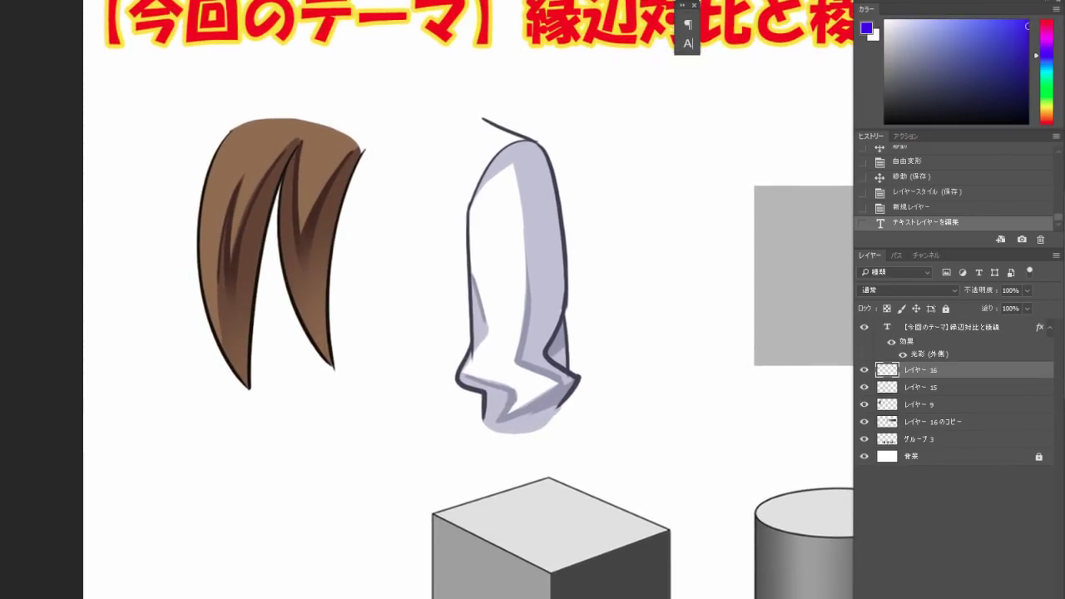
{"action": "left_click_drag", "start_coordinate": [1046, 25], "coordinate": [1046, 20]}
{"action": "mouse_move", "coordinate": [183, 360]}
{"action": "left_mouse_down"}
{"action": "mouse_move", "coordinate": [241, 122]}
{"action": "mouse_move", "coordinate": [424, 223]}
{"action": "mouse_move", "coordinate": [297, 419]}
{"action": "left_mouse_up"}
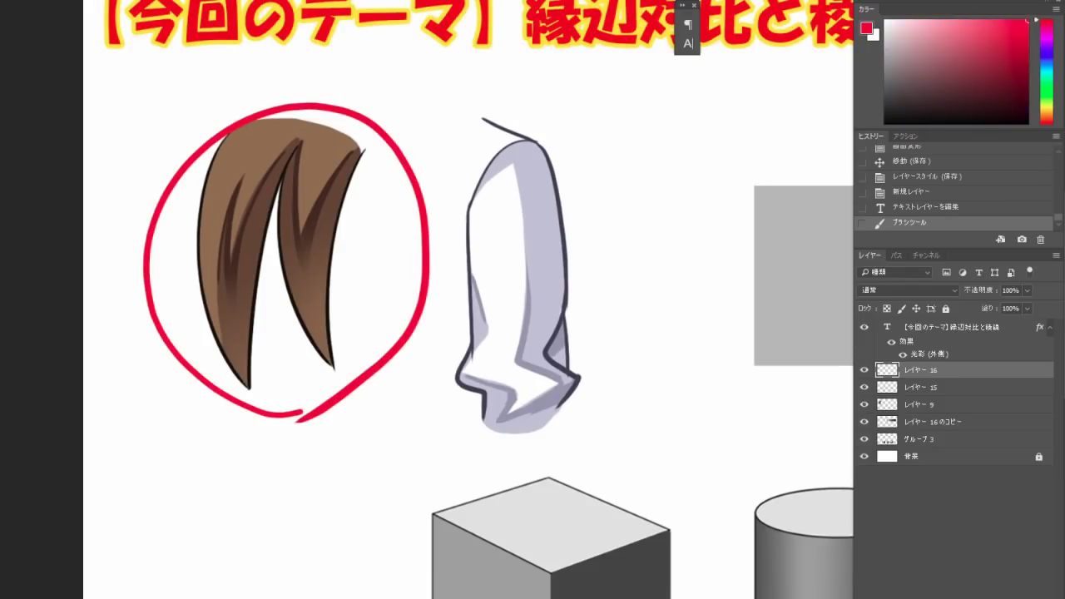
{"action": "key", "text": "ctrl+z"}
{"action": "mouse_move", "coordinate": [414, 137]}
{"action": "left_mouse_down"}
{"action": "mouse_move", "coordinate": [541, 96]}
{"action": "mouse_move", "coordinate": [645, 254]}
{"action": "mouse_move", "coordinate": [578, 449]}
{"action": "mouse_move", "coordinate": [395, 303]}
{"action": "mouse_move", "coordinate": [417, 155]}
{"action": "left_mouse_up"}
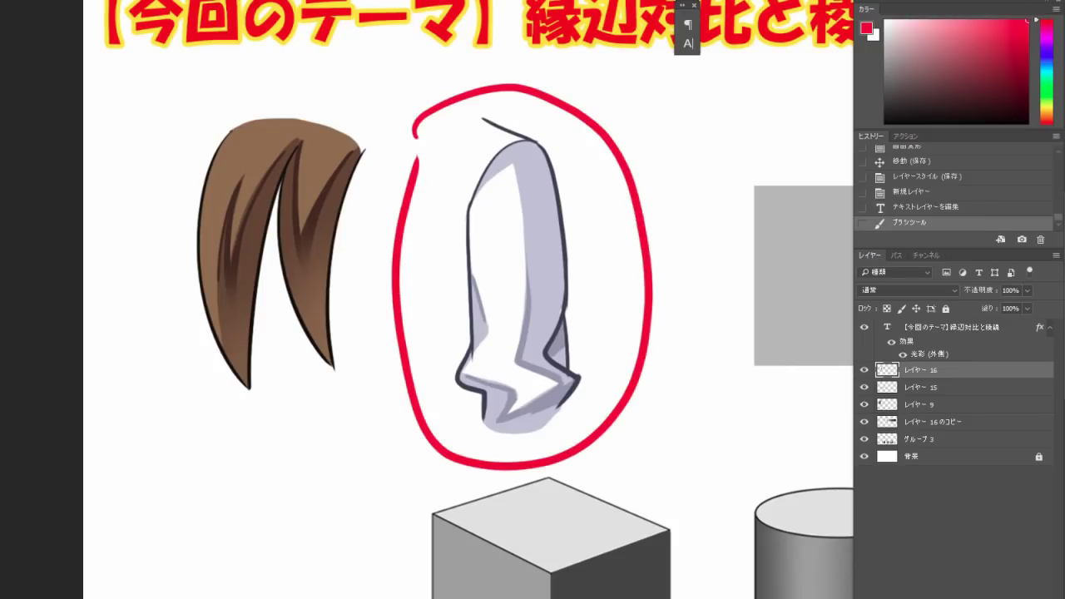
{"action": "key", "text": "ctrl+z"}
- Draw blue arrows to the dark shading edges on the right hair strand and the sleeve, and undo them
{"action": "scroll", "coordinate": [203, 208], "scroll_direction": "up", "scroll_amount": 2}
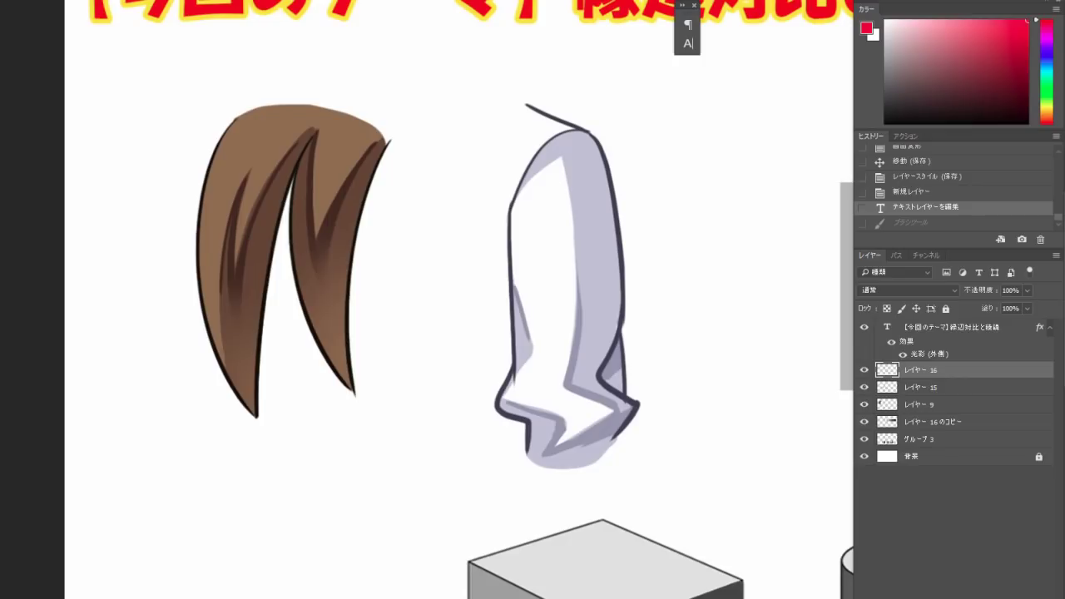
{"action": "left_click", "coordinate": [1046, 56]}
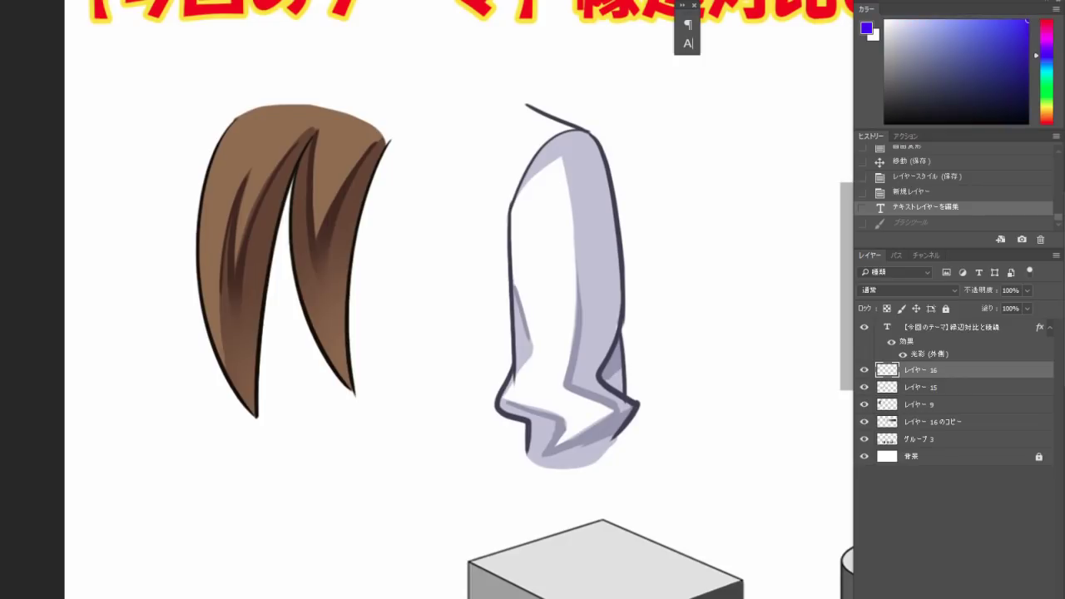
{"action": "mouse_move", "coordinate": [396, 217]}
{"action": "left_mouse_down"}
{"action": "mouse_move", "coordinate": [338, 226]}
{"action": "mouse_move", "coordinate": [351, 208]}
{"action": "mouse_move", "coordinate": [346, 238]}
{"action": "left_mouse_up"}
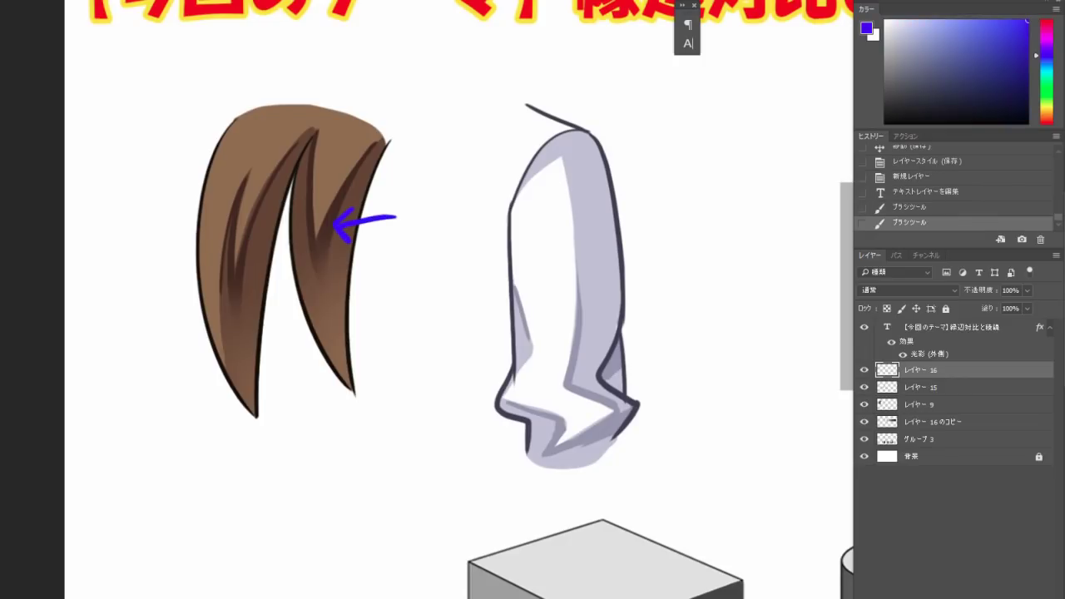
{"action": "mouse_move", "coordinate": [659, 295]}
{"action": "left_mouse_down"}
{"action": "mouse_move", "coordinate": [577, 339]}
{"action": "mouse_move", "coordinate": [596, 355]}
{"action": "left_mouse_up"}
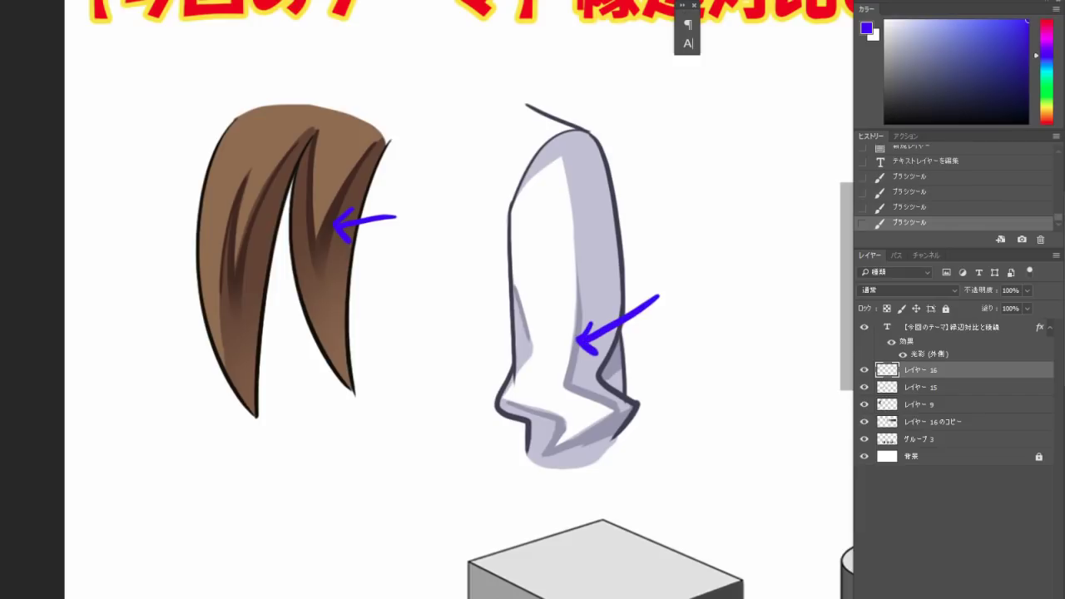
{"action": "key", "text": "ctrl+alt+z"}
{"action": "key", "text": "ctrl+alt+z"}
{"action": "key", "text": "ctrl+alt+z"}
{"action": "key", "text": "ctrl+alt+z"}
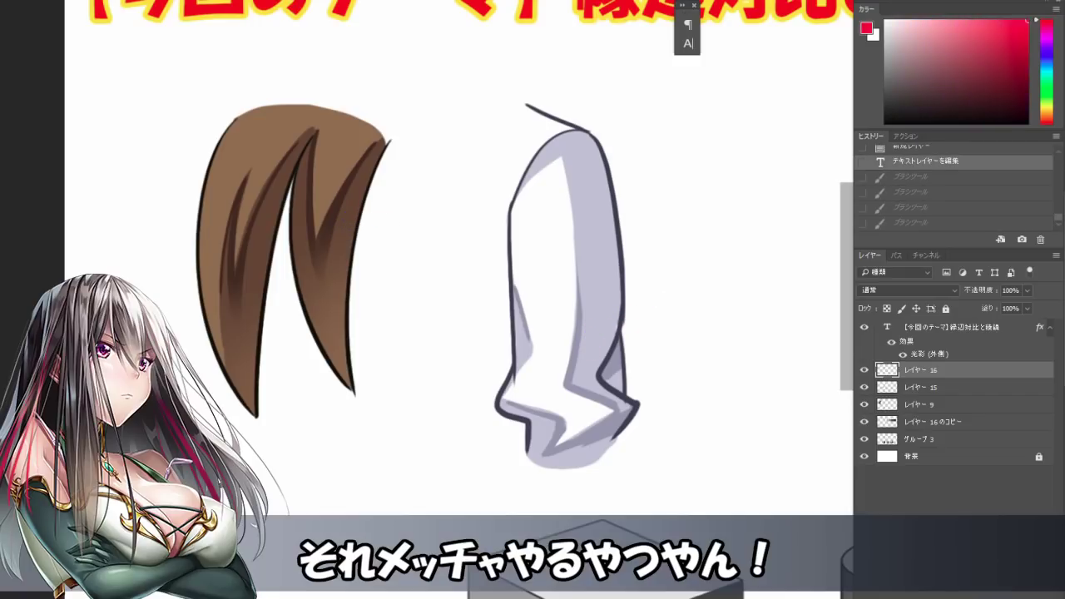
- Draw red arrows to the shading edges on the hair and sleeve and handwrite 正体？ in red between the two drawings
{"action": "mouse_move", "coordinate": [390, 209]}
{"action": "left_mouse_down"}
{"action": "mouse_move", "coordinate": [335, 227]}
{"action": "mouse_move", "coordinate": [341, 243]}
{"action": "left_mouse_up"}
{"action": "left_click_drag", "start_coordinate": [658, 285], "coordinate": [574, 341]}
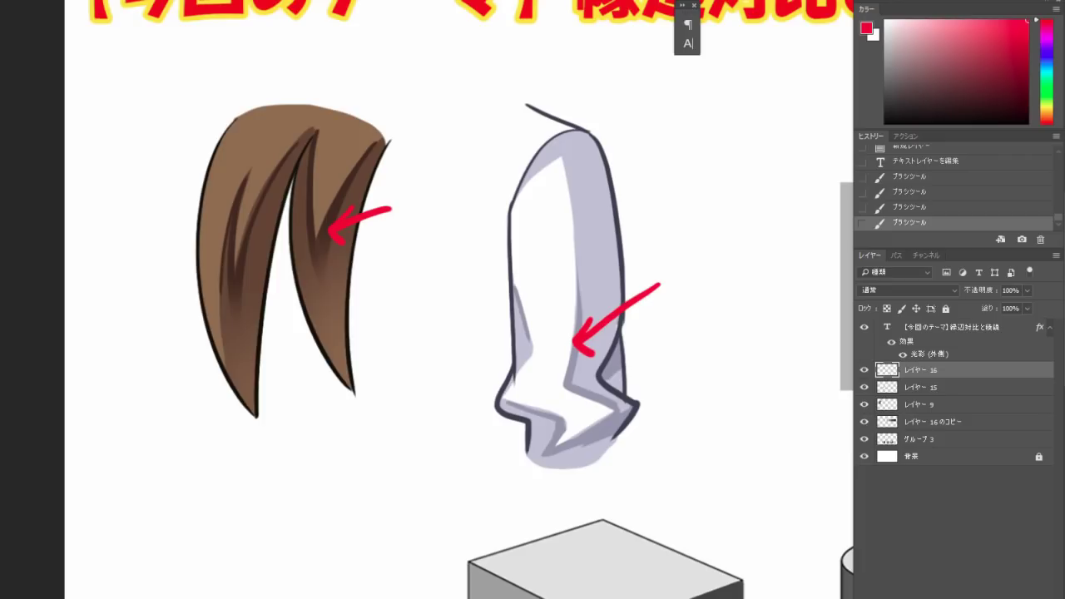
{"action": "mouse_move", "coordinate": [408, 175]}
{"action": "left_mouse_down"}
{"action": "mouse_move", "coordinate": [444, 168]}
{"action": "mouse_move", "coordinate": [432, 221]}
{"action": "left_mouse_up"}
{"action": "mouse_move", "coordinate": [434, 197]}
{"action": "left_mouse_down"}
{"action": "mouse_move", "coordinate": [450, 193]}
{"action": "mouse_move", "coordinate": [410, 230]}
{"action": "left_mouse_up"}
{"action": "mouse_move", "coordinate": [403, 235]}
{"action": "left_mouse_down"}
{"action": "mouse_move", "coordinate": [447, 223]}
{"action": "mouse_move", "coordinate": [398, 288]}
{"action": "left_mouse_up"}
{"action": "mouse_move", "coordinate": [416, 272]}
{"action": "left_mouse_down"}
{"action": "mouse_move", "coordinate": [415, 317]}
{"action": "mouse_move", "coordinate": [463, 273]}
{"action": "left_mouse_up"}
{"action": "mouse_move", "coordinate": [440, 262]}
{"action": "left_mouse_down"}
{"action": "mouse_move", "coordinate": [467, 274]}
{"action": "mouse_move", "coordinate": [452, 333]}
{"action": "left_mouse_up"}
{"action": "left_click_drag", "start_coordinate": [442, 293], "coordinate": [422, 335]}
{"action": "mouse_move", "coordinate": [446, 283]}
{"action": "left_mouse_down"}
{"action": "mouse_move", "coordinate": [453, 328]}
{"action": "mouse_move", "coordinate": [416, 322]}
{"action": "mouse_move", "coordinate": [465, 308]}
{"action": "left_mouse_up"}
{"action": "left_click_drag", "start_coordinate": [440, 320], "coordinate": [462, 313]}
{"action": "left_click", "coordinate": [437, 388]}
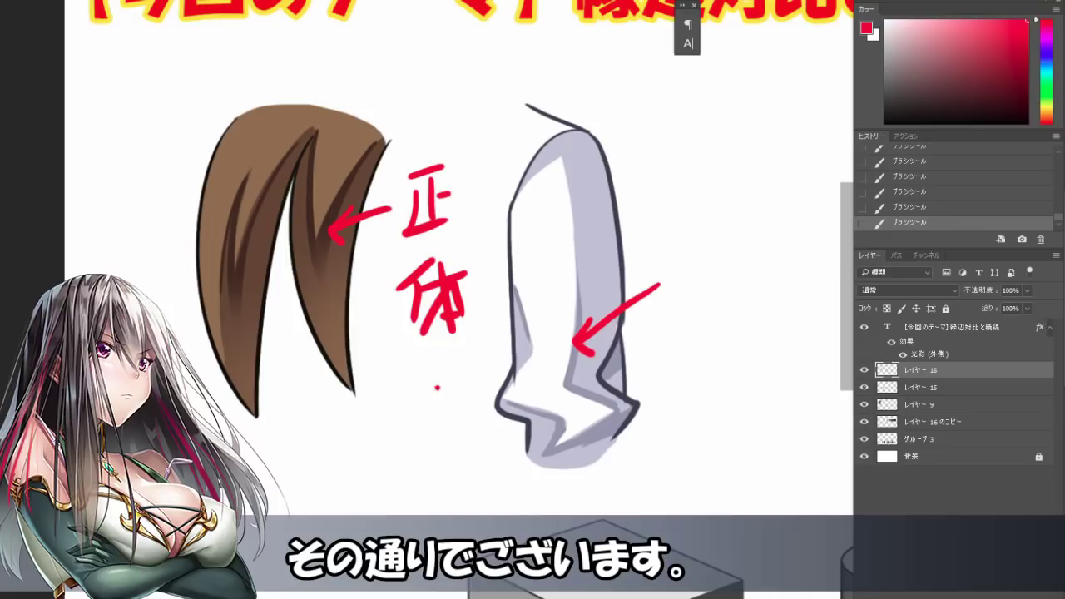
{"action": "mouse_move", "coordinate": [427, 379]}
{"action": "left_mouse_down"}
{"action": "mouse_move", "coordinate": [467, 379]}
{"action": "mouse_move", "coordinate": [453, 421]}
{"action": "left_mouse_up"}
{"action": "left_click", "coordinate": [450, 440]}
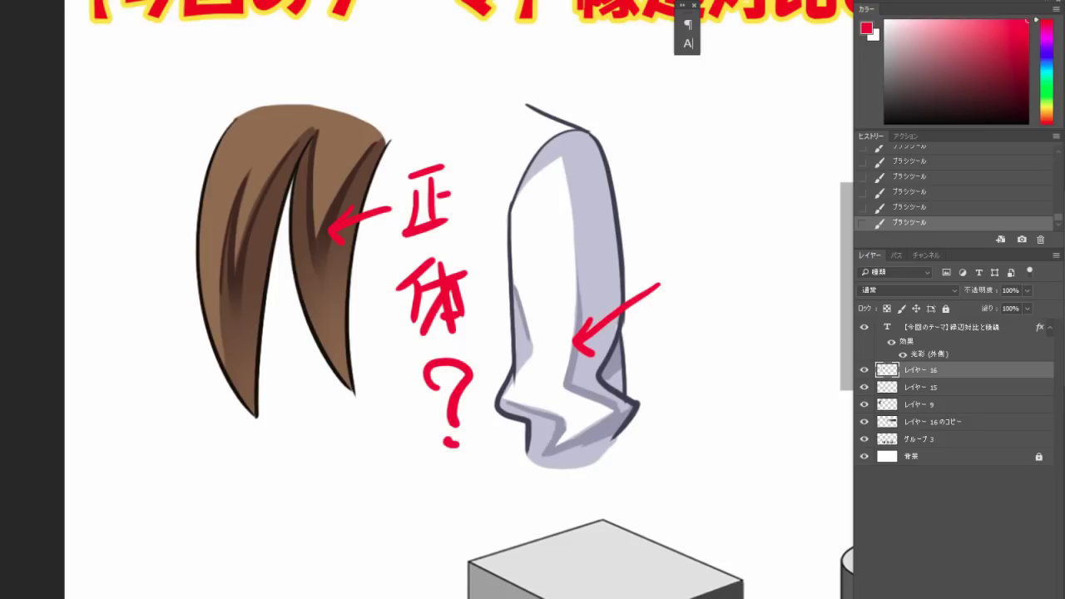
- Replace the annotation layer with an empty one and mark the light-to-shadow boundaries on the sleeve and right hair strand in red
{"action": "key", "text": "Delete"}
{"action": "key", "text": "ctrl+alt+shift+n"}
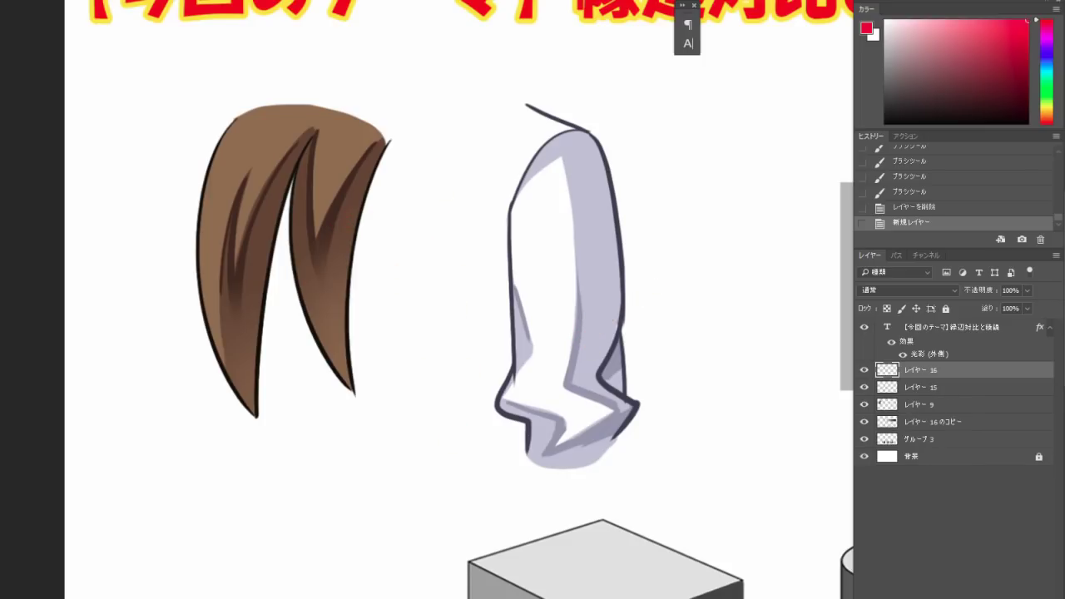
{"action": "left_click_drag", "start_coordinate": [540, 309], "coordinate": [589, 311]}
{"action": "left_click_drag", "start_coordinate": [594, 298], "coordinate": [598, 312]}
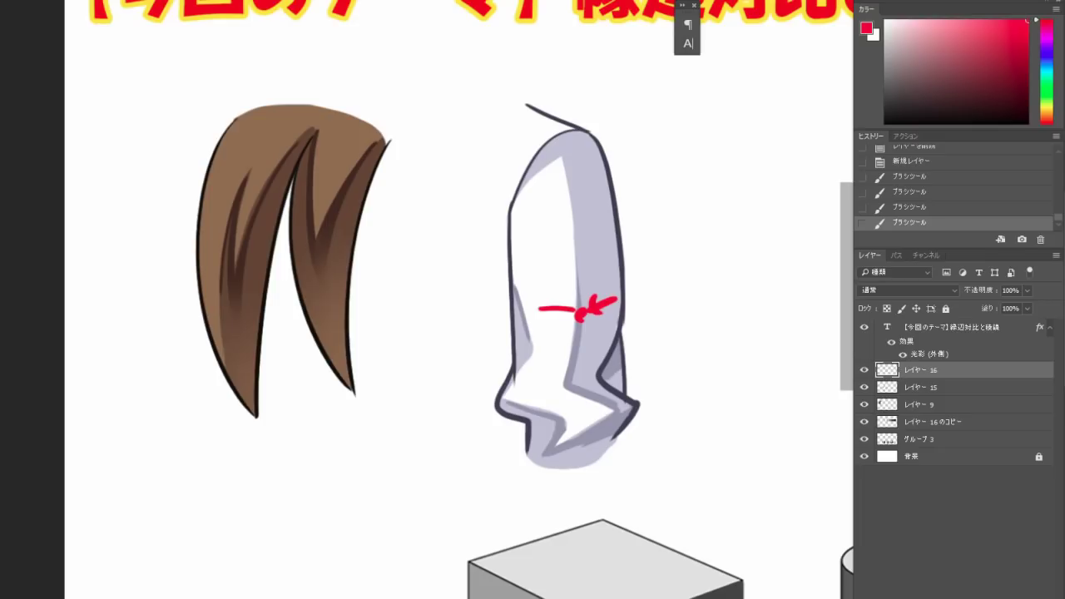
{"action": "mouse_move", "coordinate": [317, 164]}
{"action": "left_mouse_down"}
{"action": "mouse_move", "coordinate": [386, 199]}
{"action": "mouse_move", "coordinate": [357, 201]}
{"action": "left_mouse_up"}
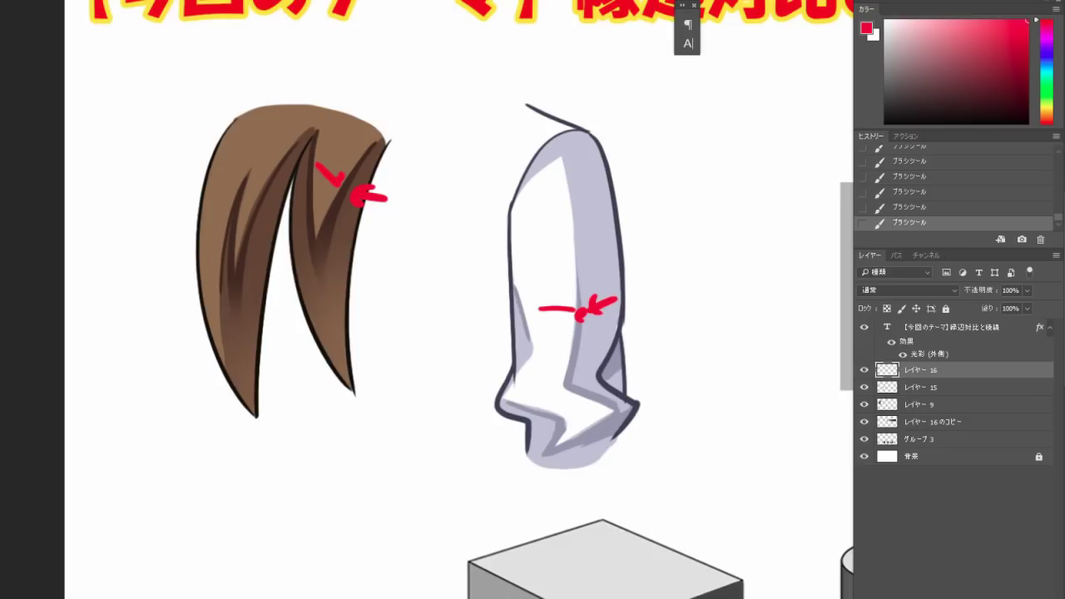
- Replace the red-marked annotation layer with a new empty layer and save the document
{"action": "left_click", "coordinate": [863, 370]}
{"action": "left_click", "coordinate": [864, 386]}
{"action": "left_click", "coordinate": [864, 387]}
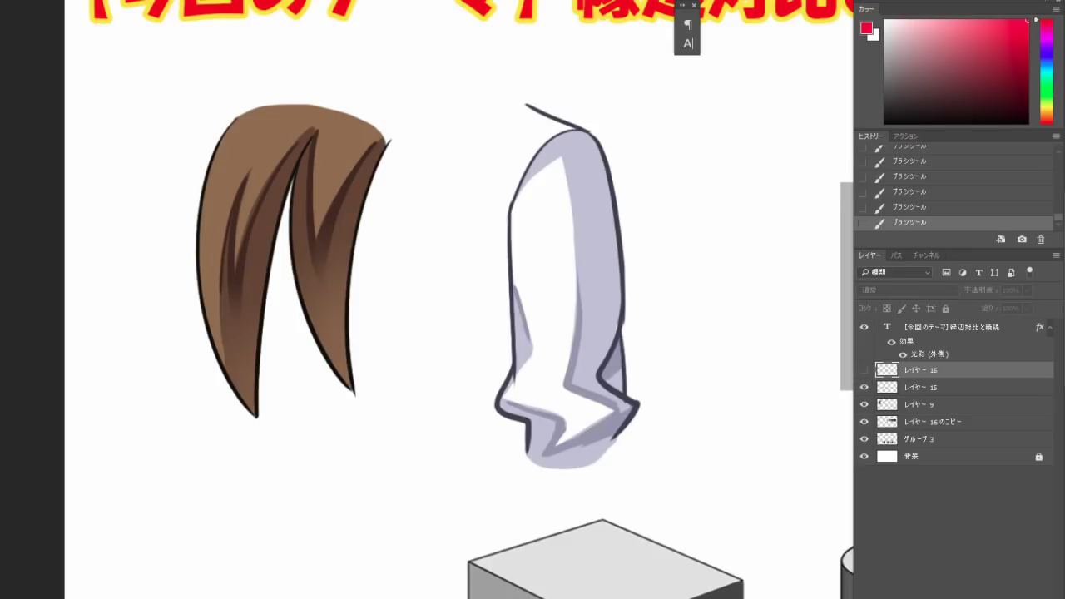
{"action": "key", "text": "Delete"}
{"action": "key", "text": "ctrl+shift+alt+n"}
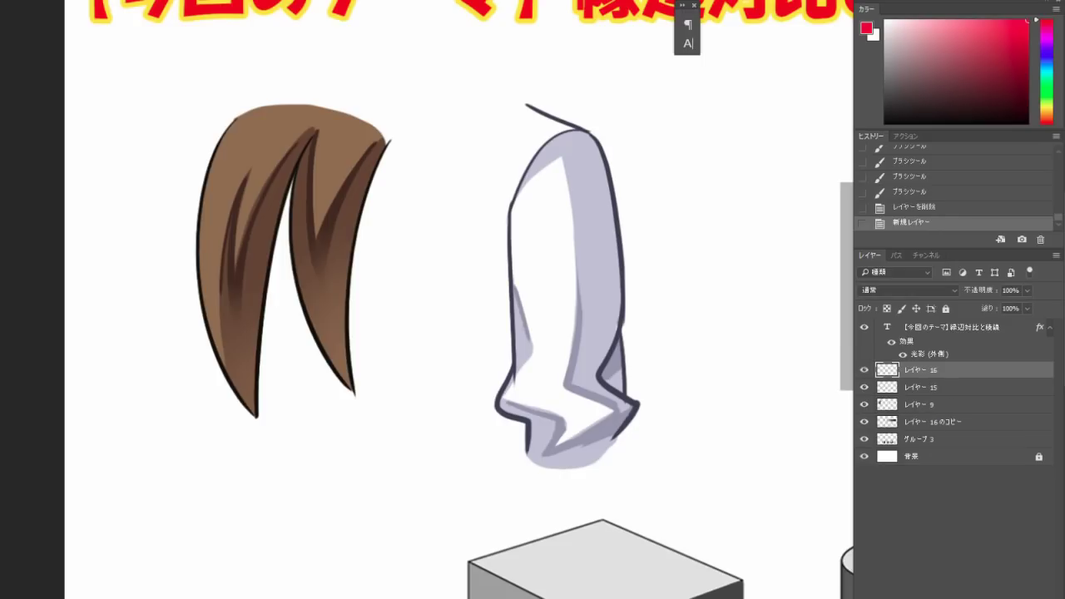
{"action": "key", "text": "ctrl+s"}
- Underline 縁辺対比 and 稜線 in the title with separate blue brush strokes
{"action": "left_click_drag", "start_coordinate": [533, 266], "coordinate": [381, 371]}
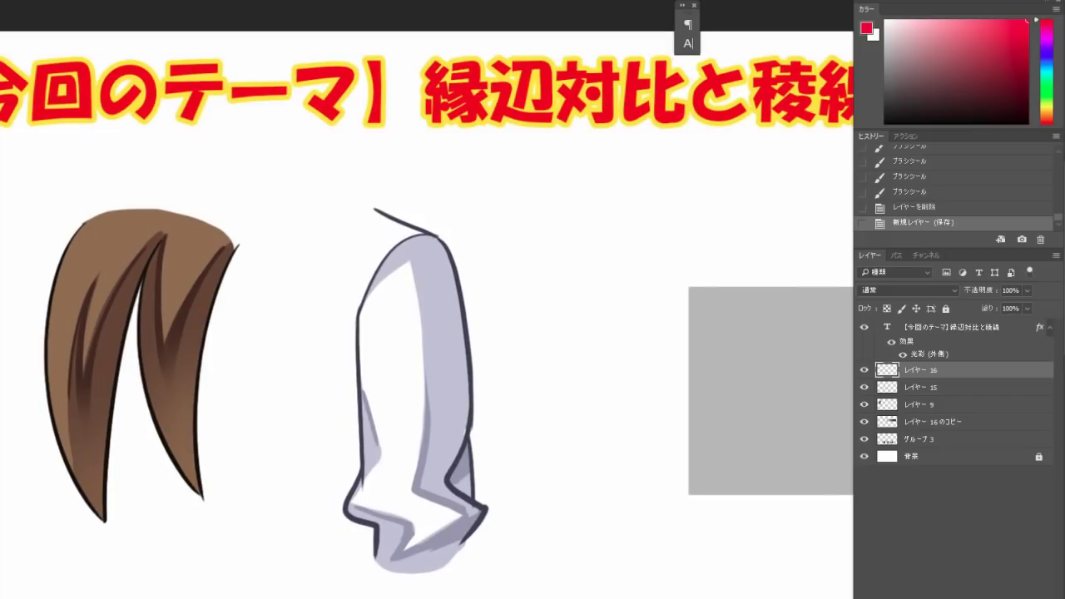
{"action": "left_click_drag", "start_coordinate": [516, 333], "coordinate": [376, 355]}
{"action": "left_click", "coordinate": [1046, 59]}
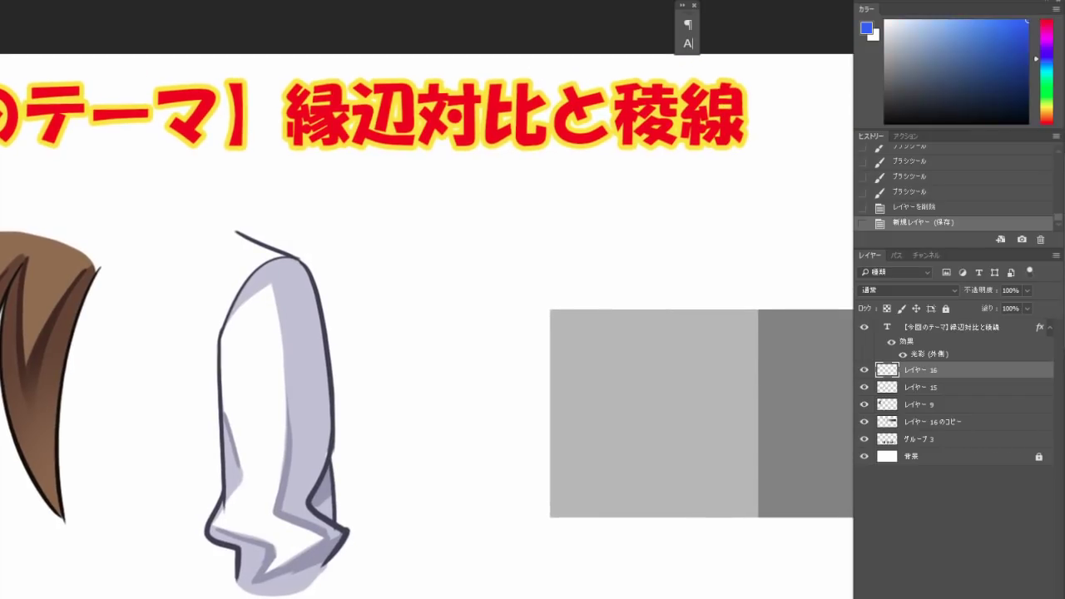
{"action": "left_click_drag", "start_coordinate": [278, 161], "coordinate": [545, 161]}
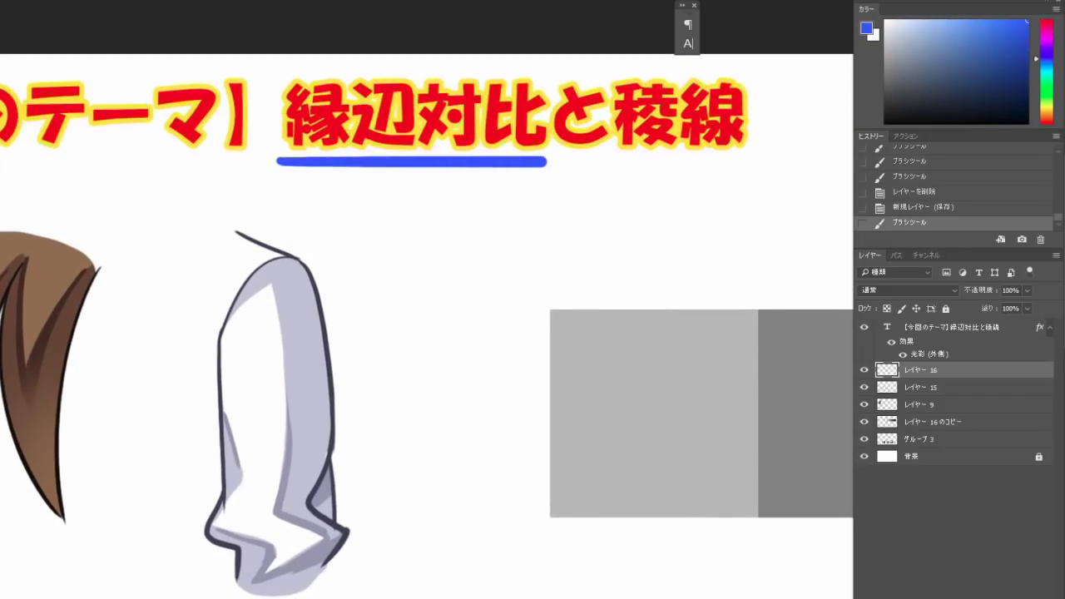
{"action": "left_click_drag", "start_coordinate": [613, 163], "coordinate": [769, 163]}
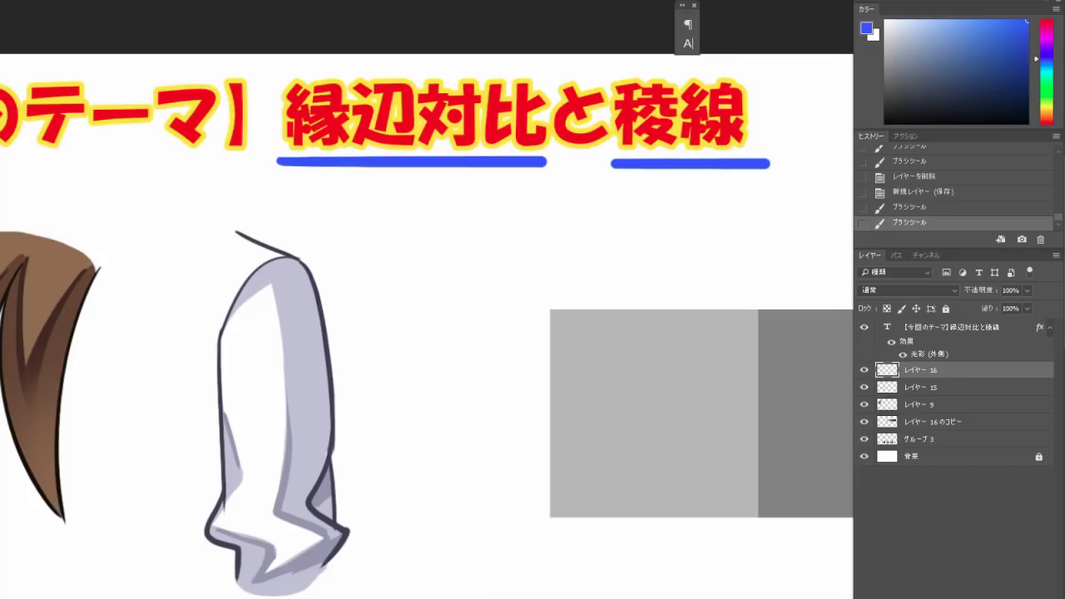
- Draw blue arrows from the underlined words 縁辺対比 and 稜線 to the shading on the sleeve
{"action": "mouse_move", "coordinate": [381, 167]}
{"action": "left_mouse_down"}
{"action": "mouse_move", "coordinate": [318, 279]}
{"action": "mouse_move", "coordinate": [308, 357]}
{"action": "mouse_move", "coordinate": [376, 200]}
{"action": "mouse_move", "coordinate": [296, 407]}
{"action": "left_mouse_up"}
{"action": "key", "text": "ctrl+z"}
{"action": "left_click_drag", "start_coordinate": [294, 361], "coordinate": [326, 393]}
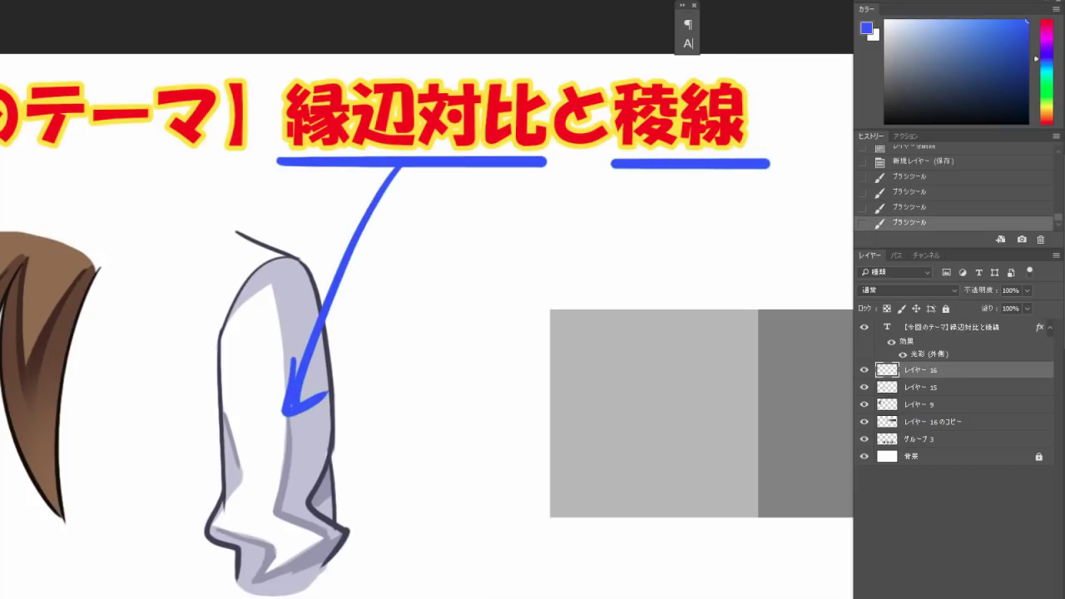
{"action": "mouse_move", "coordinate": [650, 167]}
{"action": "left_mouse_down"}
{"action": "mouse_move", "coordinate": [325, 432]}
{"action": "mouse_move", "coordinate": [331, 412]}
{"action": "mouse_move", "coordinate": [336, 454]}
{"action": "left_mouse_up"}
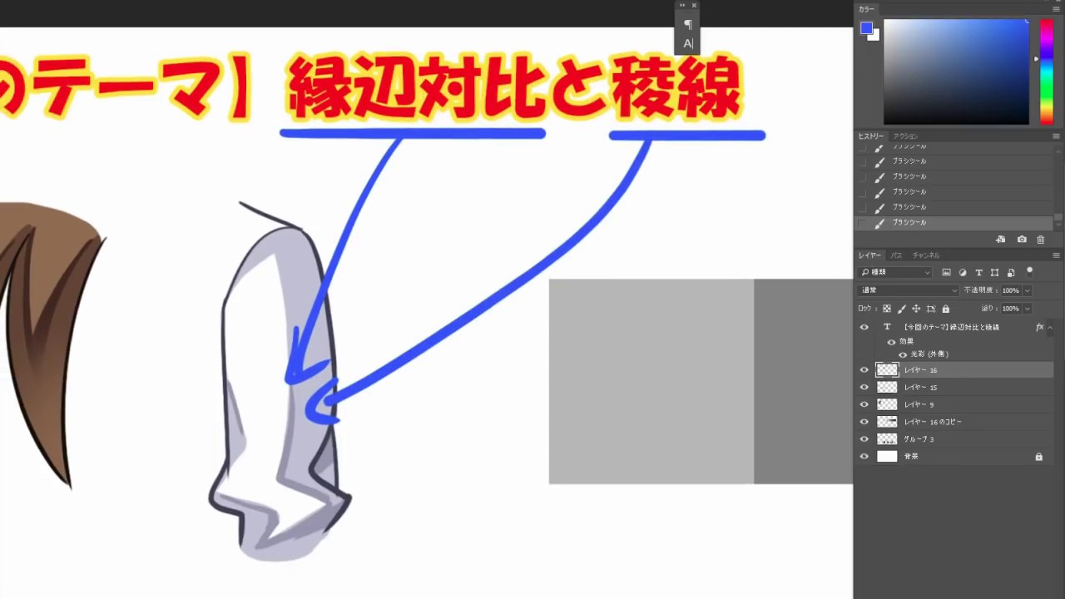
- Delete the layer holding the blue underlines and arrows, and add a new empty layer in its place
{"action": "scroll", "coordinate": [490, 382], "scroll_direction": "down", "scroll_amount": 3}
{"action": "left_click_drag", "start_coordinate": [491, 382], "coordinate": [373, 320]}
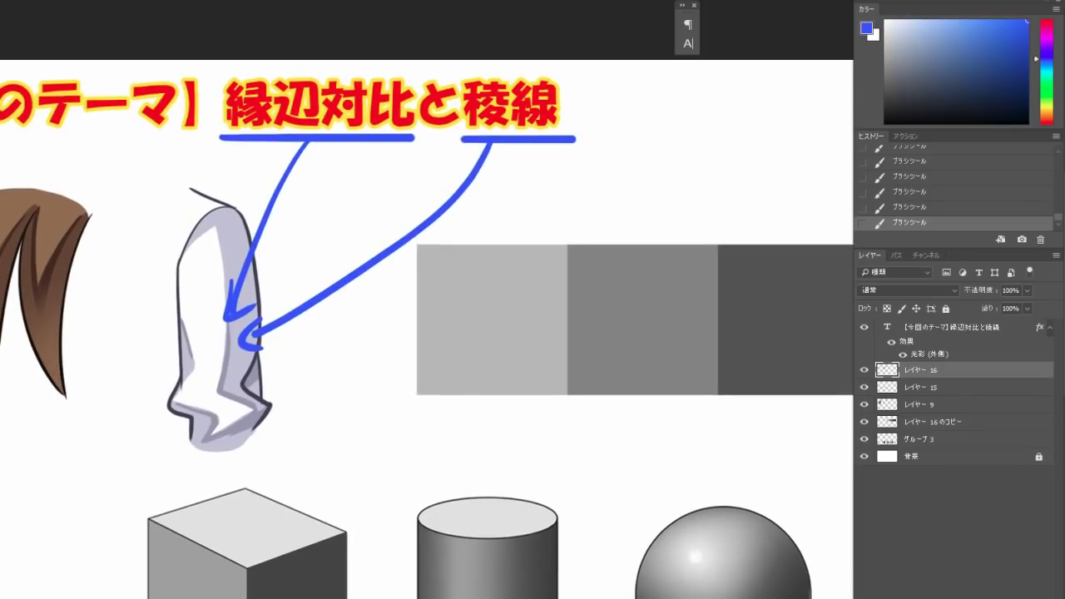
{"action": "left_click", "coordinate": [863, 370]}
{"action": "left_click", "coordinate": [864, 370]}
{"action": "key", "text": "Delete"}
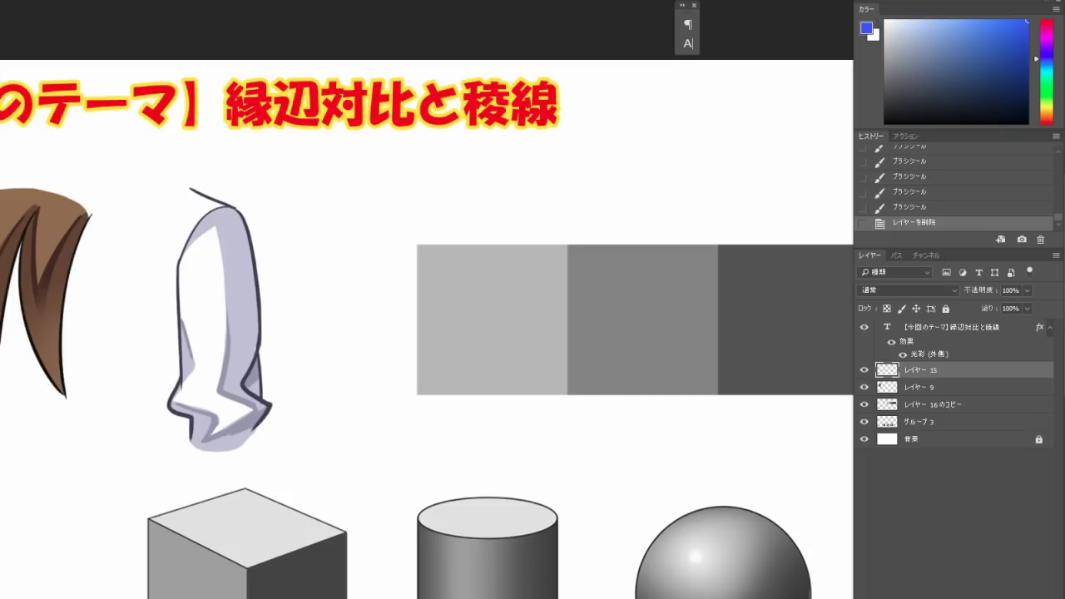
{"action": "key", "text": "ctrl+shift+alt+n"}
- Undo a trial blue underline beneath the title and circle the row of four grey squares in blue
{"action": "left_click_drag", "start_coordinate": [216, 138], "coordinate": [474, 137]}
{"action": "key", "text": "ctrl+z"}
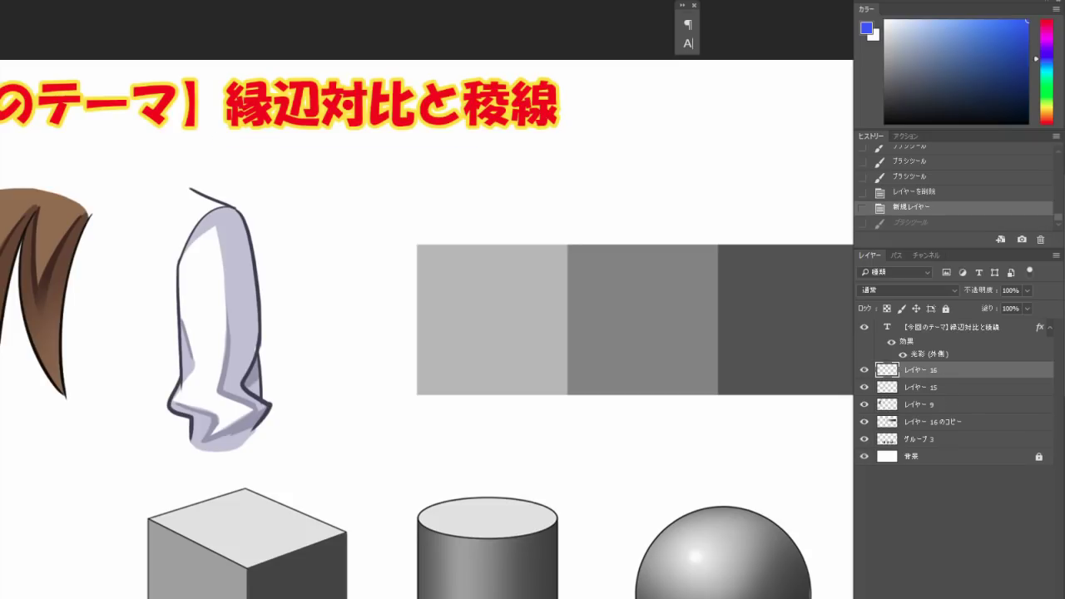
{"action": "left_click_drag", "start_coordinate": [583, 333], "coordinate": [294, 289]}
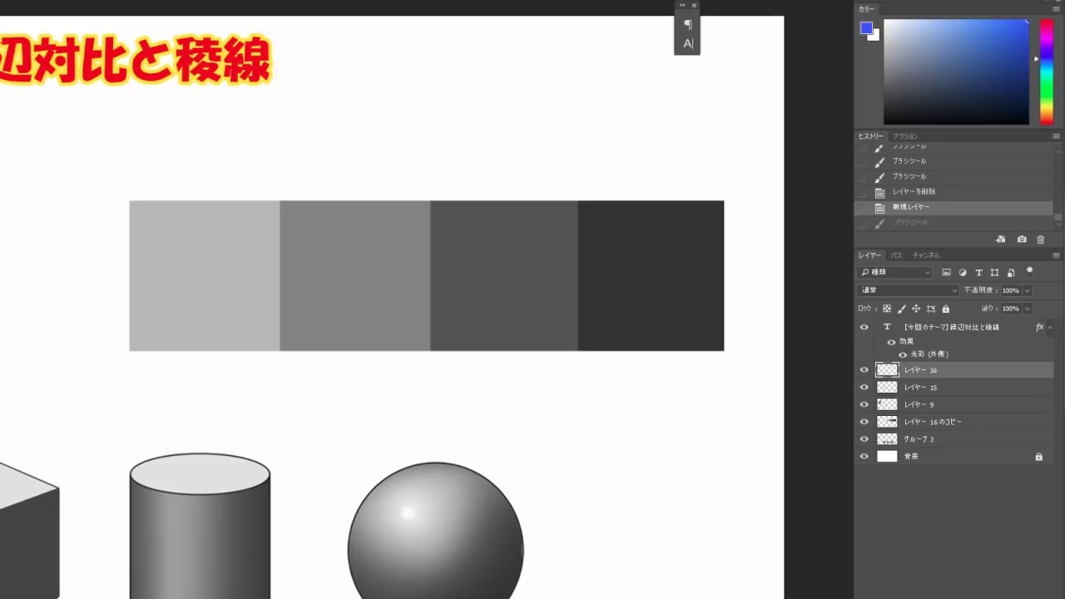
{"action": "mouse_move", "coordinate": [127, 372]}
{"action": "left_mouse_down"}
{"action": "mouse_move", "coordinate": [161, 147]}
{"action": "mouse_move", "coordinate": [692, 132]}
{"action": "left_mouse_up"}
{"action": "mouse_move", "coordinate": [727, 387]}
{"action": "left_mouse_down"}
{"action": "mouse_move", "coordinate": [400, 404]}
{"action": "mouse_move", "coordinate": [85, 379]}
{"action": "left_mouse_up"}
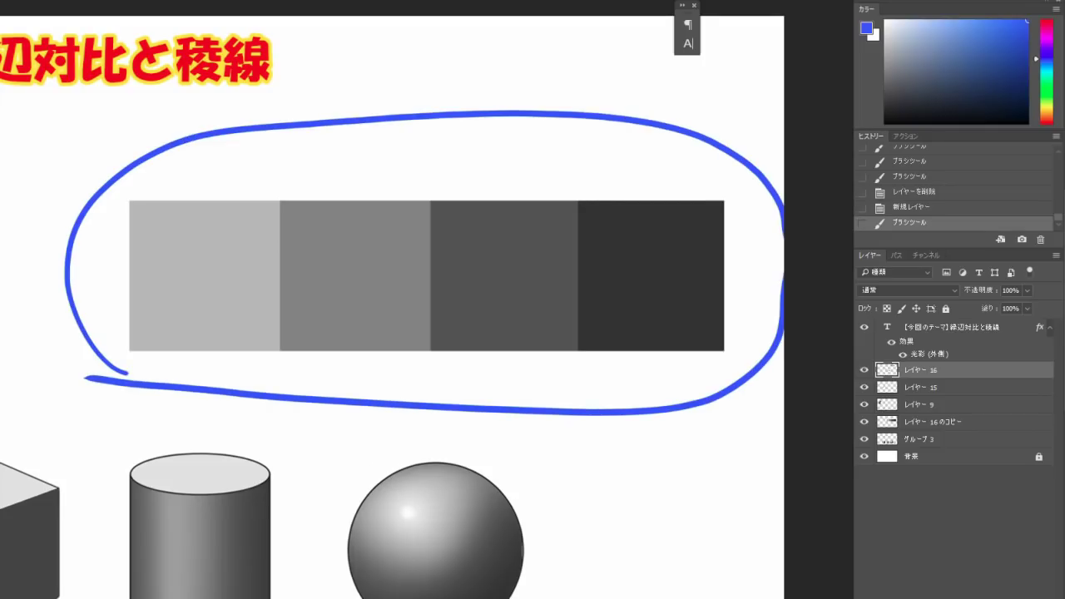
{"action": "left_click_drag", "start_coordinate": [416, 299], "coordinate": [449, 320]}
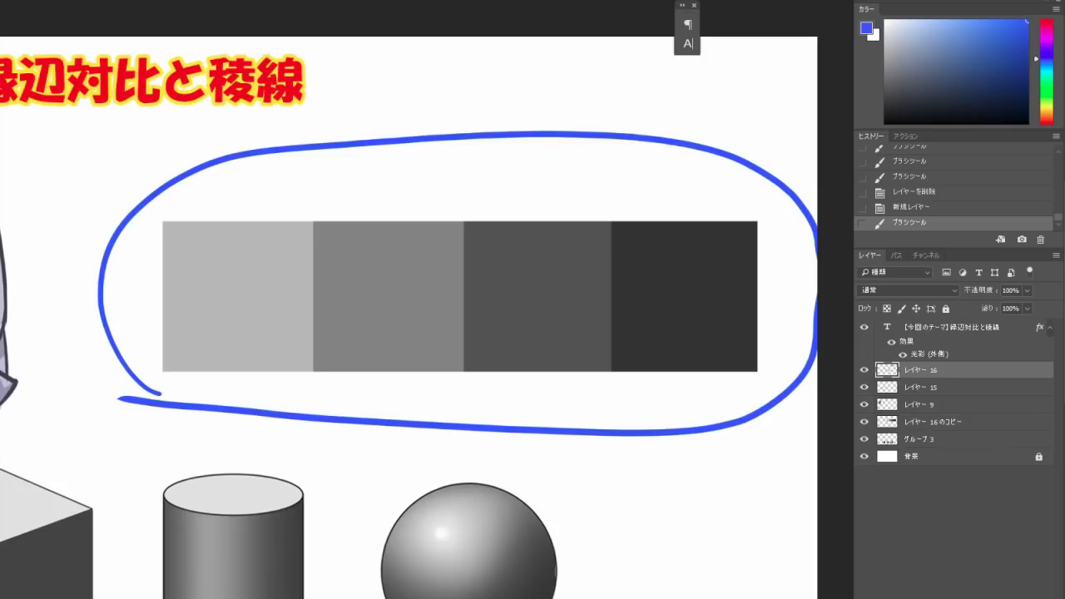
- Undo the blue circle around the grey squares, and toggle レイヤー 16 and レイヤー 15 off and on to check their contents
{"action": "key", "text": "ctrl+z"}
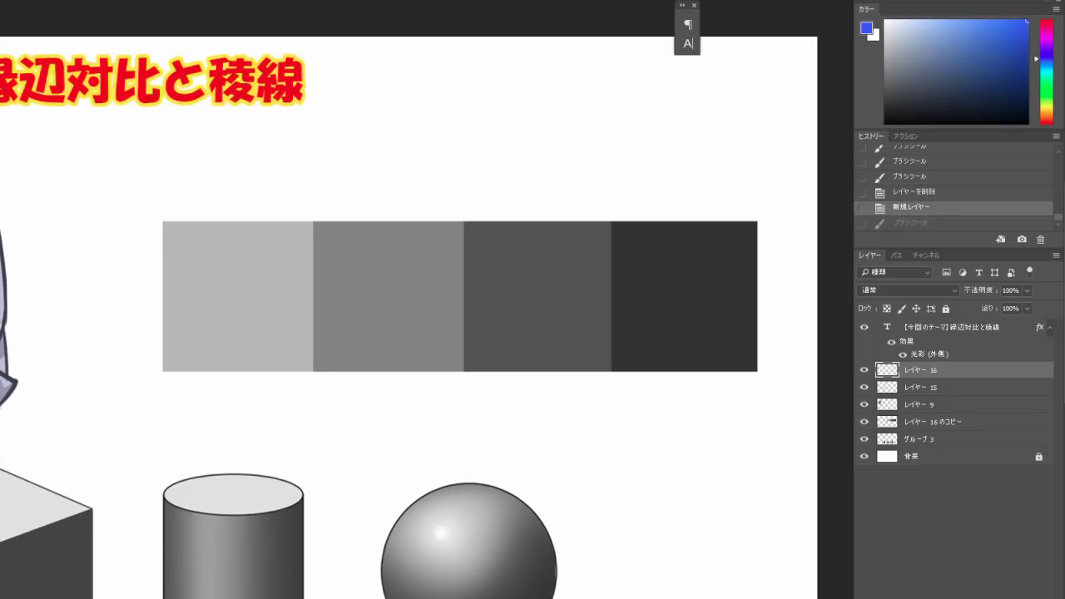
{"action": "left_click", "coordinate": [865, 371]}
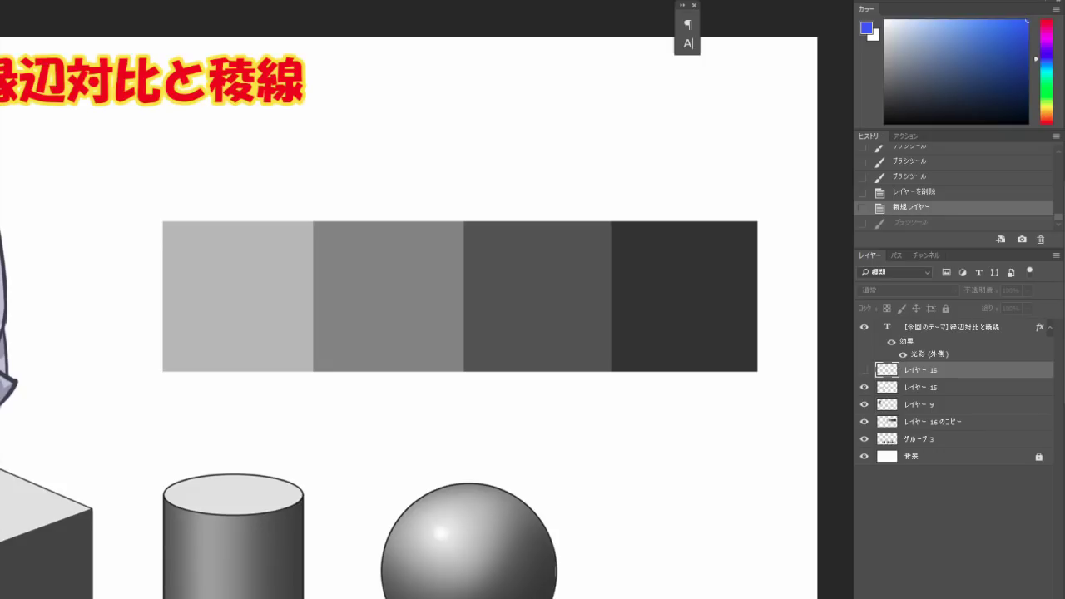
{"action": "left_click", "coordinate": [865, 370]}
{"action": "left_click_drag", "start_coordinate": [649, 366], "coordinate": [761, 365]}
{"action": "left_click", "coordinate": [865, 387]}
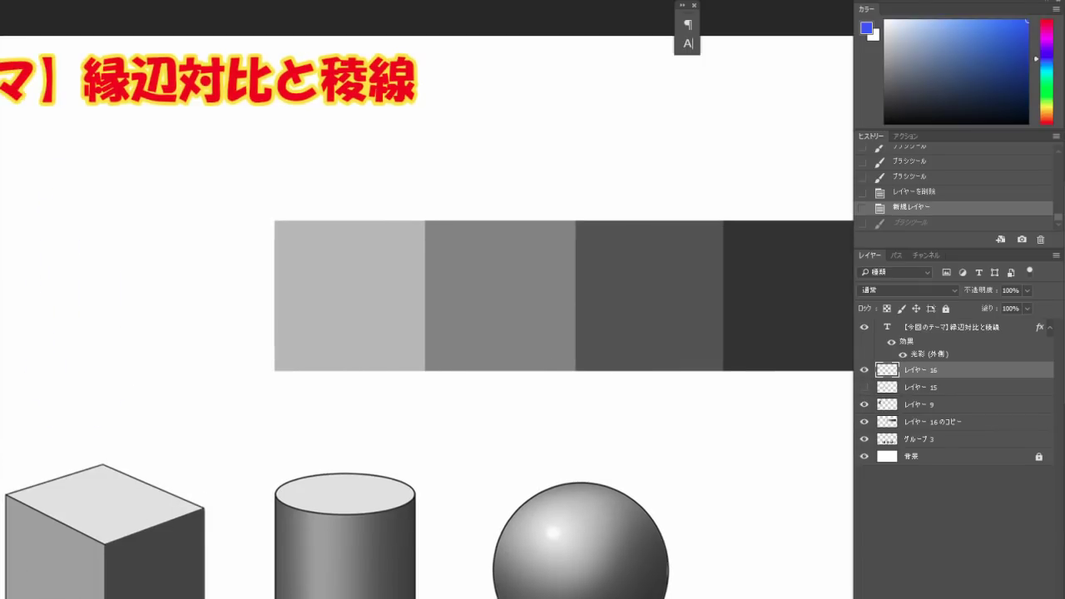
{"action": "left_click", "coordinate": [864, 387]}
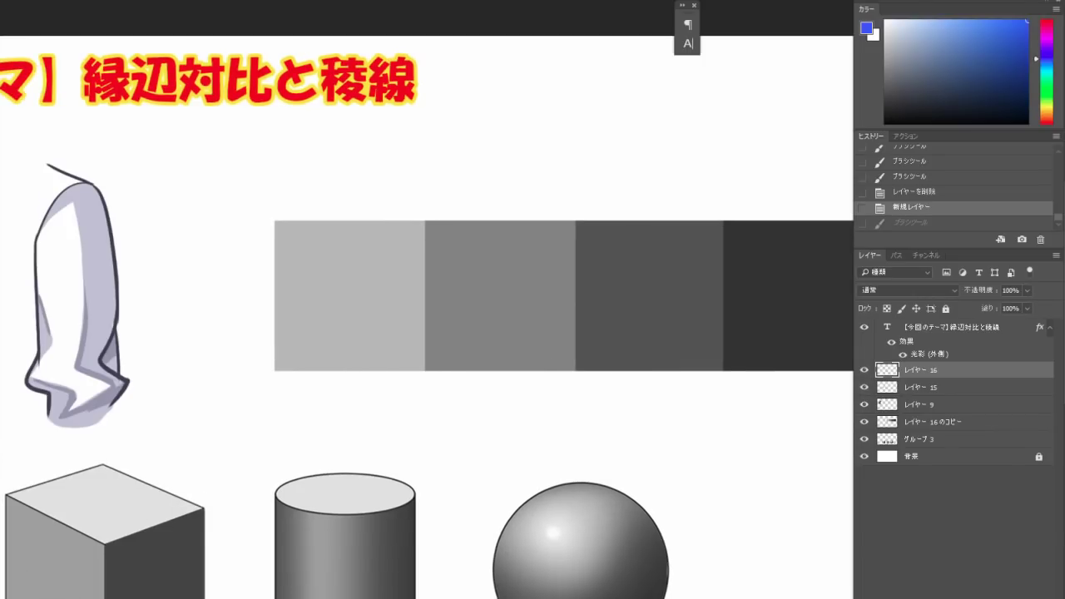
- Switch the brush colour to red and circle each of the three boundaries between the grey squares
{"action": "left_click_drag", "start_coordinate": [665, 366], "coordinate": [559, 346]}
{"action": "left_click", "coordinate": [1047, 21]}
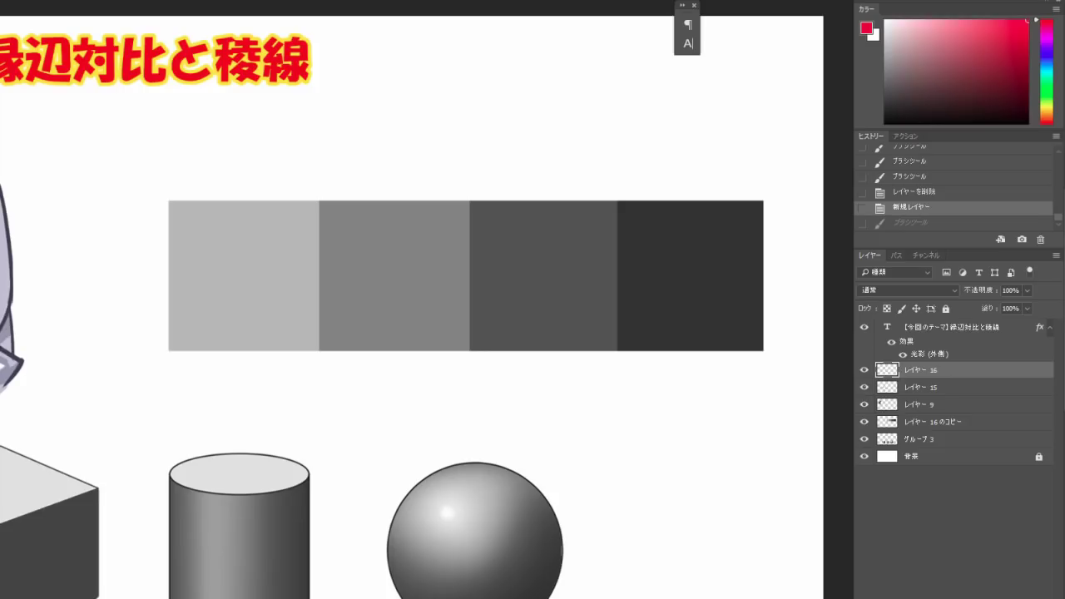
{"action": "mouse_move", "coordinate": [296, 366]}
{"action": "left_mouse_down"}
{"action": "mouse_move", "coordinate": [329, 179]}
{"action": "mouse_move", "coordinate": [342, 378]}
{"action": "mouse_move", "coordinate": [295, 356]}
{"action": "left_mouse_up"}
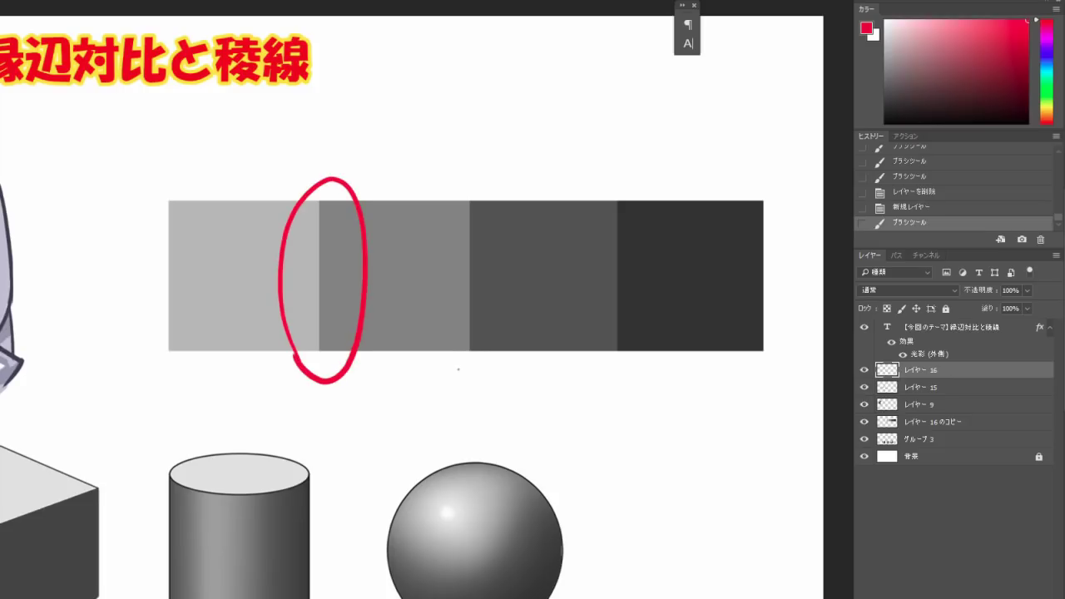
{"action": "mouse_move", "coordinate": [458, 369]}
{"action": "left_mouse_down"}
{"action": "mouse_move", "coordinate": [429, 266]}
{"action": "mouse_move", "coordinate": [490, 177]}
{"action": "mouse_move", "coordinate": [507, 237]}
{"action": "mouse_move", "coordinate": [501, 329]}
{"action": "mouse_move", "coordinate": [456, 366]}
{"action": "left_mouse_up"}
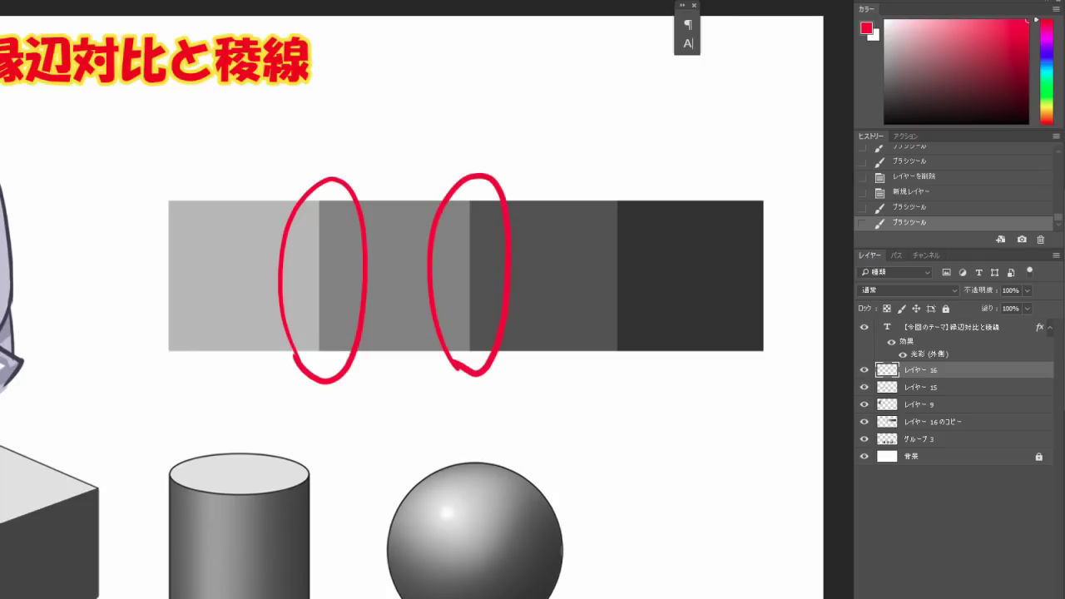
{"action": "mouse_move", "coordinate": [603, 371]}
{"action": "left_mouse_down"}
{"action": "mouse_move", "coordinate": [594, 351]}
{"action": "mouse_move", "coordinate": [637, 180]}
{"action": "mouse_move", "coordinate": [647, 371]}
{"action": "mouse_move", "coordinate": [601, 373]}
{"action": "left_mouse_up"}
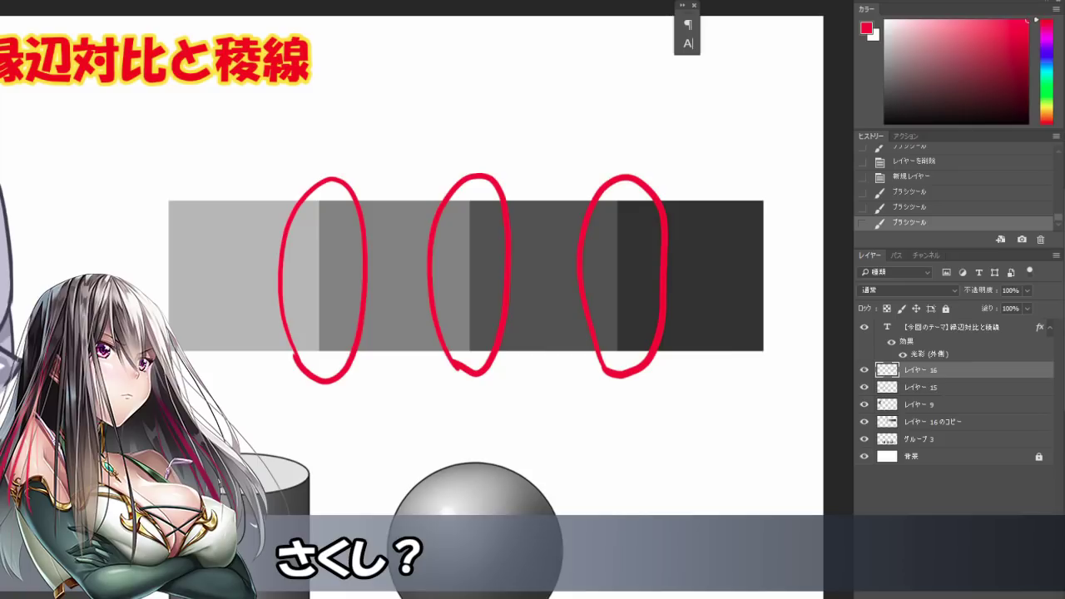
- Undo the three red circles around the boundaries of the grey squares
{"action": "scroll", "coordinate": [447, 257], "scroll_direction": "up", "scroll_amount": 1}
{"action": "left_click_drag", "start_coordinate": [449, 275], "coordinate": [430, 282]}
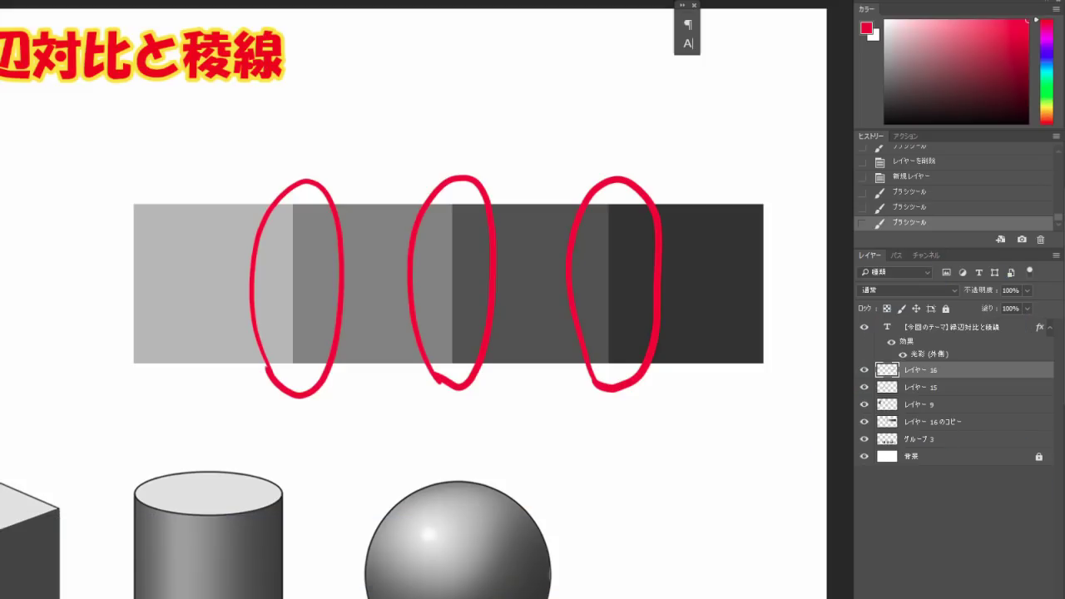
{"action": "scroll", "coordinate": [416, 299], "scroll_direction": "up", "scroll_amount": 1}
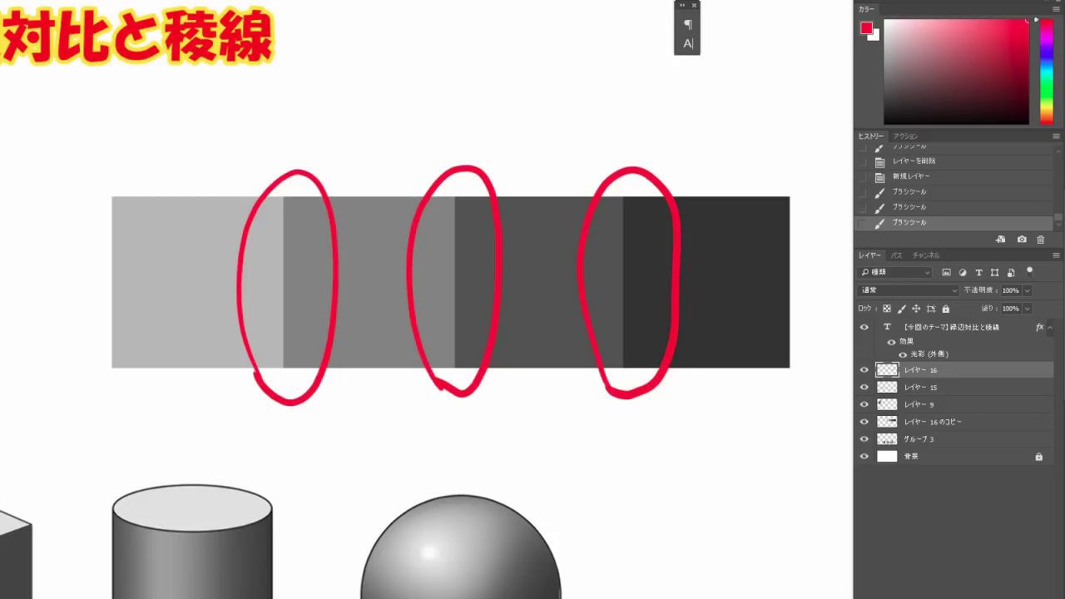
{"action": "key", "text": "ctrl+alt+z"}
{"action": "key", "text": "ctrl+alt+z"}
{"action": "key", "text": "ctrl+alt+z"}
{"action": "scroll", "coordinate": [341, 293], "scroll_direction": "up", "scroll_amount": 1}
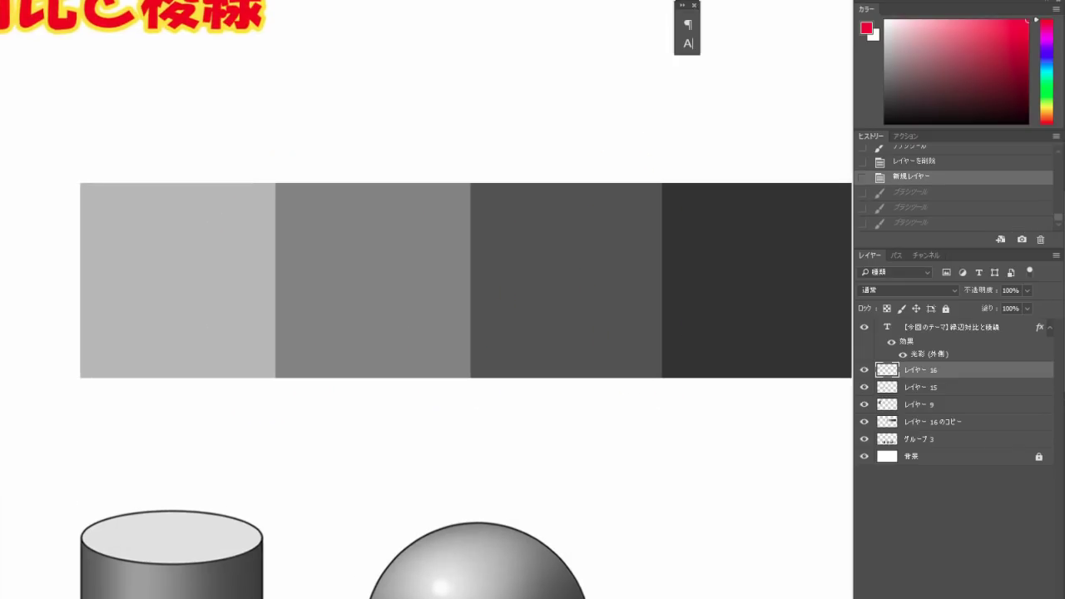
- Draw a small red circle inside each of the two lightest grey squares, and undo both circles
{"action": "mouse_move", "coordinate": [341, 293]}
{"action": "left_mouse_down"}
{"action": "mouse_move", "coordinate": [319, 276]}
{"action": "mouse_move", "coordinate": [350, 292]}
{"action": "left_mouse_up"}
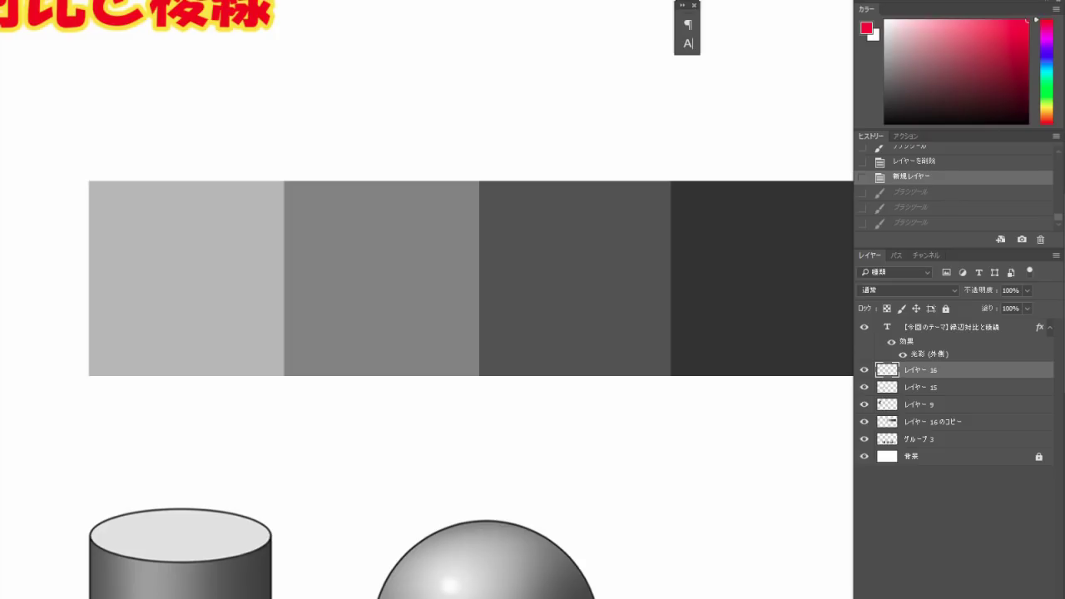
{"action": "mouse_move", "coordinate": [201, 283]}
{"action": "left_mouse_down"}
{"action": "mouse_move", "coordinate": [220, 264]}
{"action": "mouse_move", "coordinate": [208, 284]}
{"action": "left_mouse_up"}
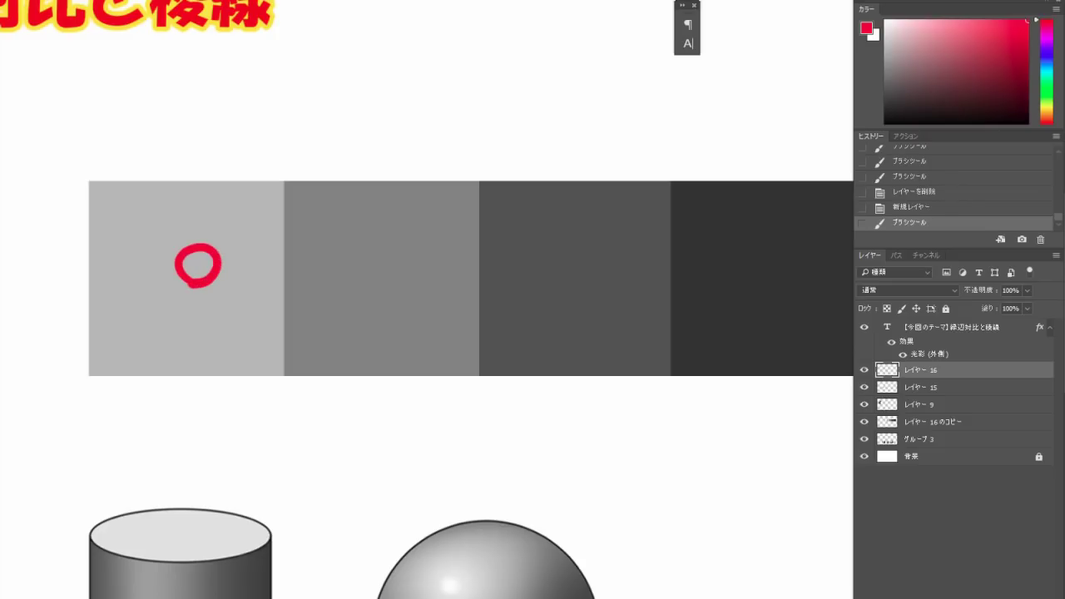
{"action": "left_click_drag", "start_coordinate": [354, 279], "coordinate": [356, 281]}
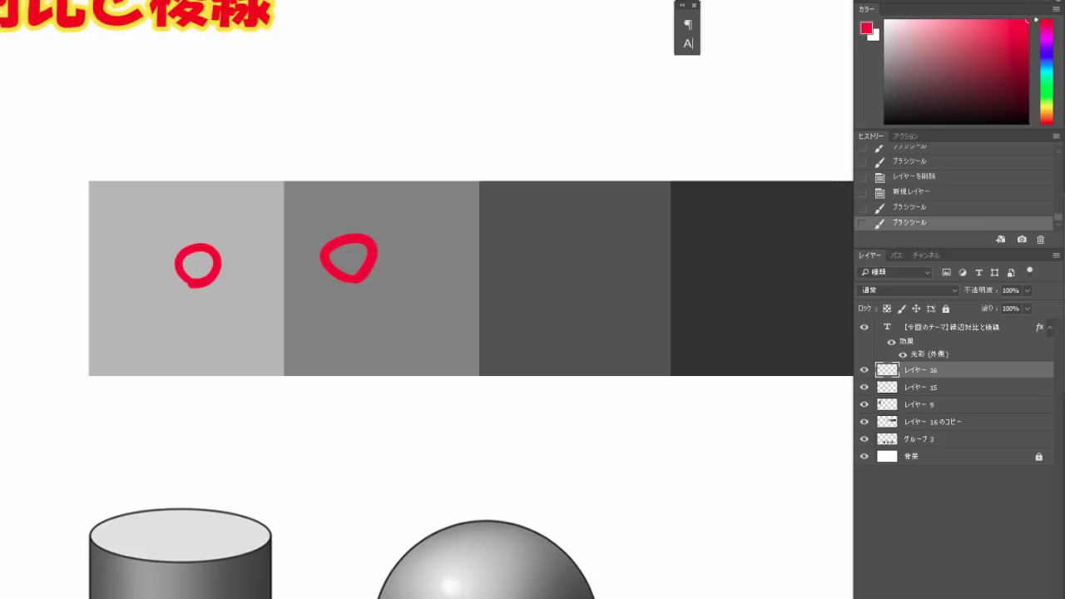
{"action": "key", "text": "ctrl+z"}
{"action": "scroll", "coordinate": [259, 208], "scroll_direction": "up", "scroll_amount": 1}
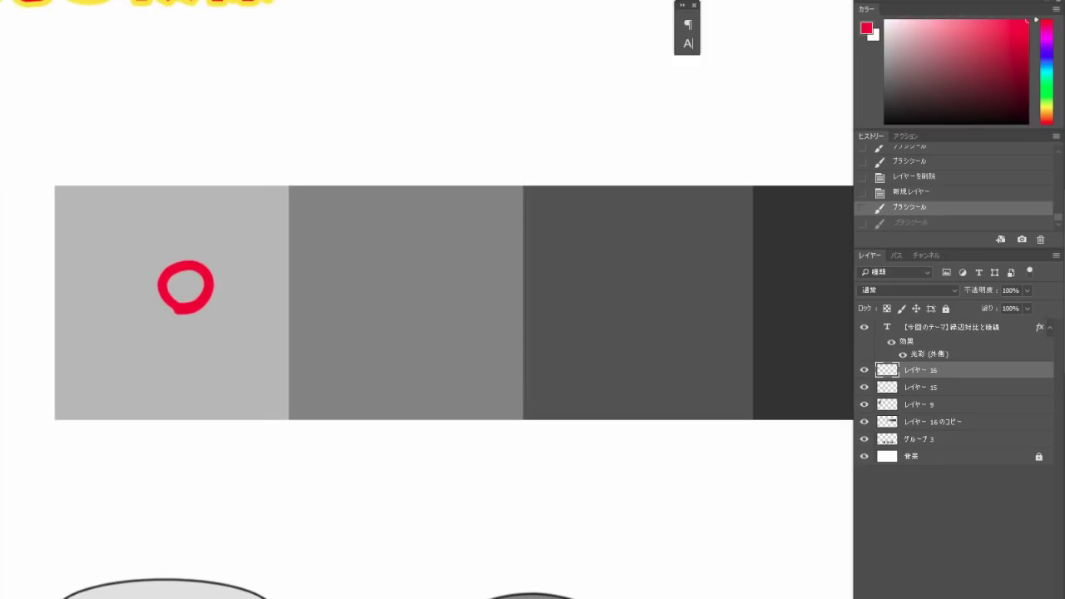
{"action": "key", "text": "ctrl+z"}
{"action": "left_click_drag", "start_coordinate": [416, 316], "coordinate": [441, 273]}
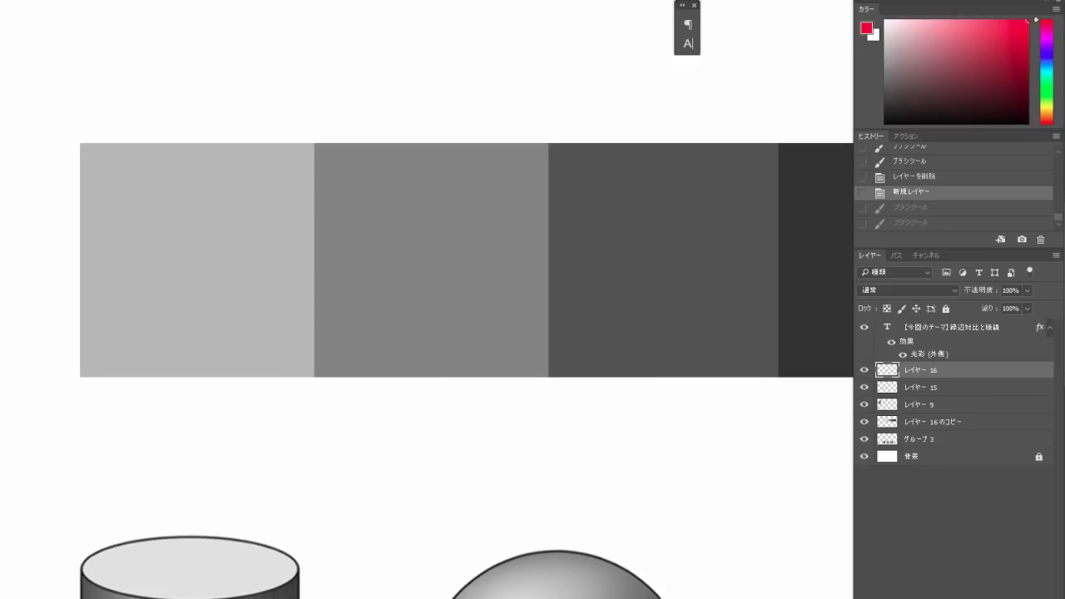
- Try red strokes beside the boundary between the two lightest grey squares, and undo them
{"action": "left_click_drag", "start_coordinate": [294, 203], "coordinate": [299, 196]}
{"action": "key", "text": "ctrl+z"}
{"action": "mouse_move", "coordinate": [287, 150]}
{"action": "left_mouse_down"}
{"action": "mouse_move", "coordinate": [312, 200]}
{"action": "mouse_move", "coordinate": [299, 374]}
{"action": "mouse_move", "coordinate": [276, 247]}
{"action": "mouse_move", "coordinate": [287, 148]}
{"action": "mouse_move", "coordinate": [318, 173]}
{"action": "mouse_move", "coordinate": [329, 142]}
{"action": "left_mouse_up"}
{"action": "key", "text": "ctrl+z"}
{"action": "key", "text": "ctrl+z"}
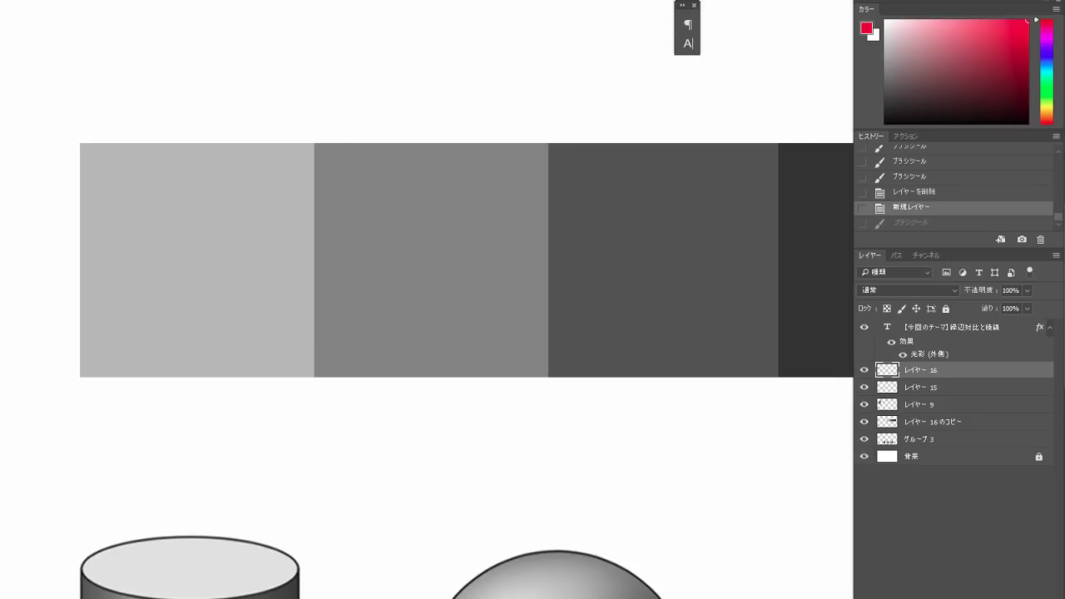
- Outline a narrow red strip on the lighter side of the boundary between the second and third grey squares, and undo it
{"action": "scroll", "coordinate": [373, 221], "scroll_direction": "down", "scroll_amount": 1}
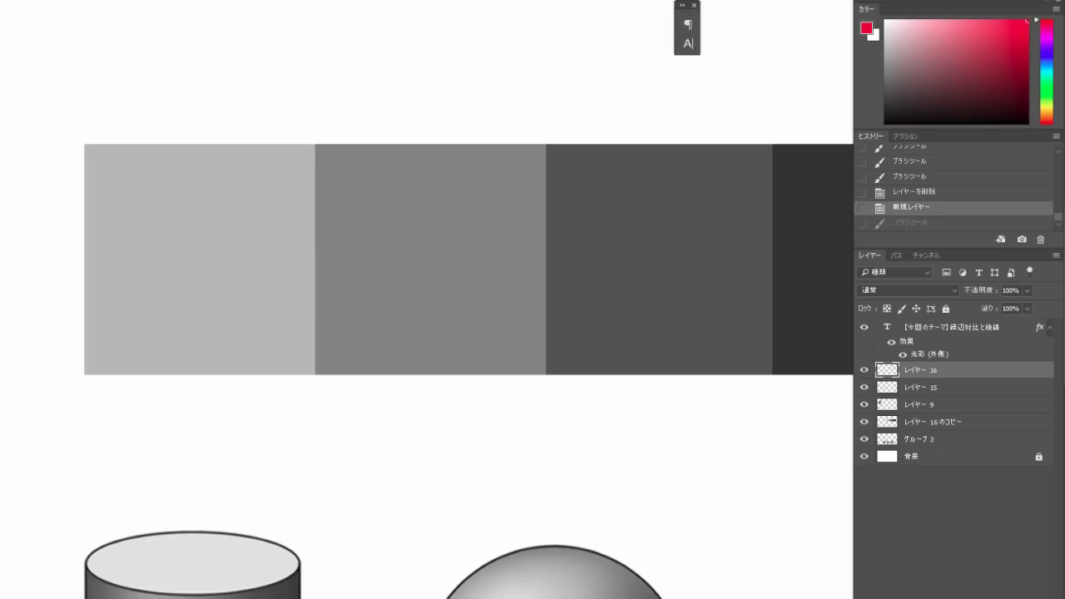
{"action": "left_click_drag", "start_coordinate": [545, 249], "coordinate": [376, 262]}
{"action": "mouse_move", "coordinate": [375, 422]}
{"action": "left_mouse_down"}
{"action": "mouse_move", "coordinate": [395, 110]}
{"action": "mouse_move", "coordinate": [305, 419]}
{"action": "left_mouse_up"}
{"action": "key", "text": "ctrl+z"}
{"action": "left_click", "coordinate": [366, 236]}
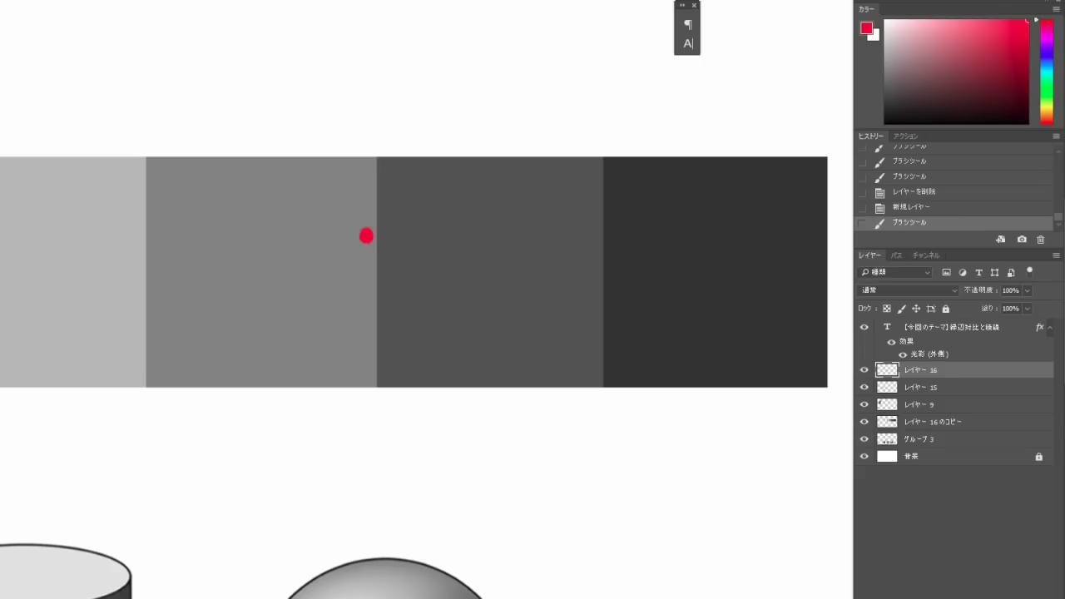
{"action": "key", "text": "ctrl+z"}
{"action": "left_click", "coordinate": [353, 158]}
{"action": "mouse_move", "coordinate": [353, 157]}
{"action": "left_mouse_down"}
{"action": "mouse_move", "coordinate": [350, 401]}
{"action": "mouse_move", "coordinate": [375, 358]}
{"action": "mouse_move", "coordinate": [353, 391]}
{"action": "left_mouse_up"}
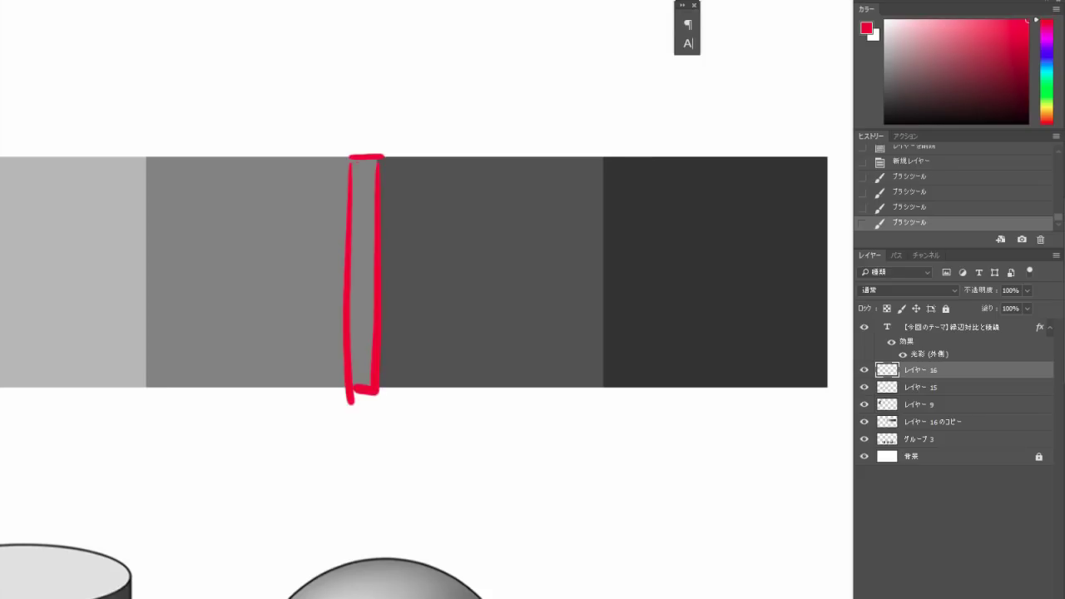
{"action": "key", "text": "ctrl+z"}
{"action": "key", "text": "ctrl+z"}
{"action": "key", "text": "ctrl+z"}
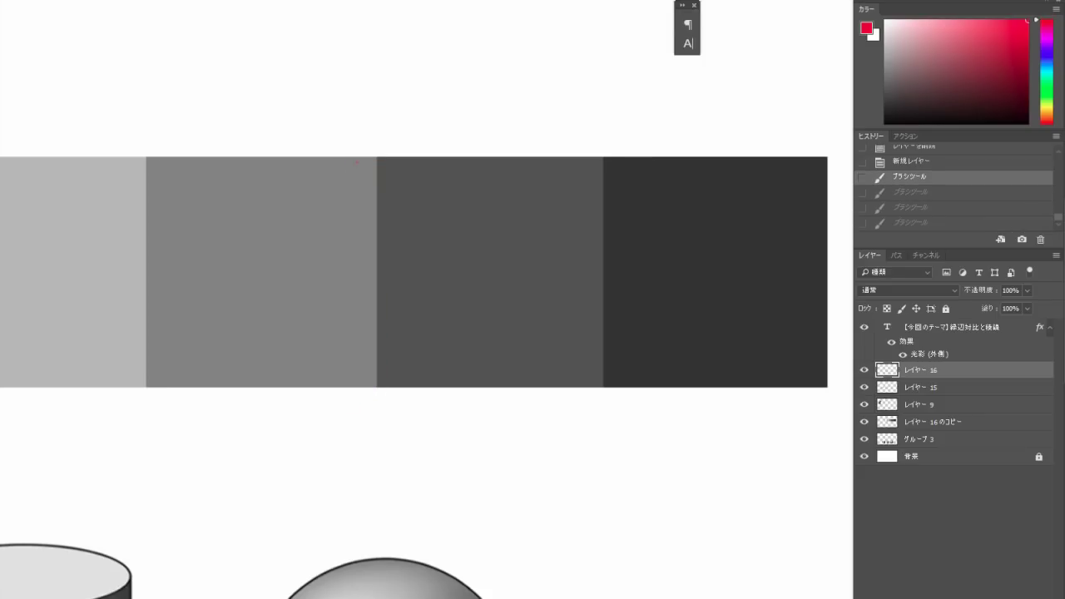
- Try a red line left of the second and third squares' boundary, outline a strip on its darker side, and undo these marks
{"action": "mouse_move", "coordinate": [338, 129]}
{"action": "left_mouse_down"}
{"action": "mouse_move", "coordinate": [340, 422]}
{"action": "mouse_move", "coordinate": [361, 131]}
{"action": "mouse_move", "coordinate": [385, 280]}
{"action": "mouse_move", "coordinate": [357, 411]}
{"action": "mouse_move", "coordinate": [342, 416]}
{"action": "left_mouse_up"}
{"action": "key", "text": "ctrl+z"}
{"action": "key", "text": "ctrl+z"}
{"action": "key", "text": "ctrl+z"}
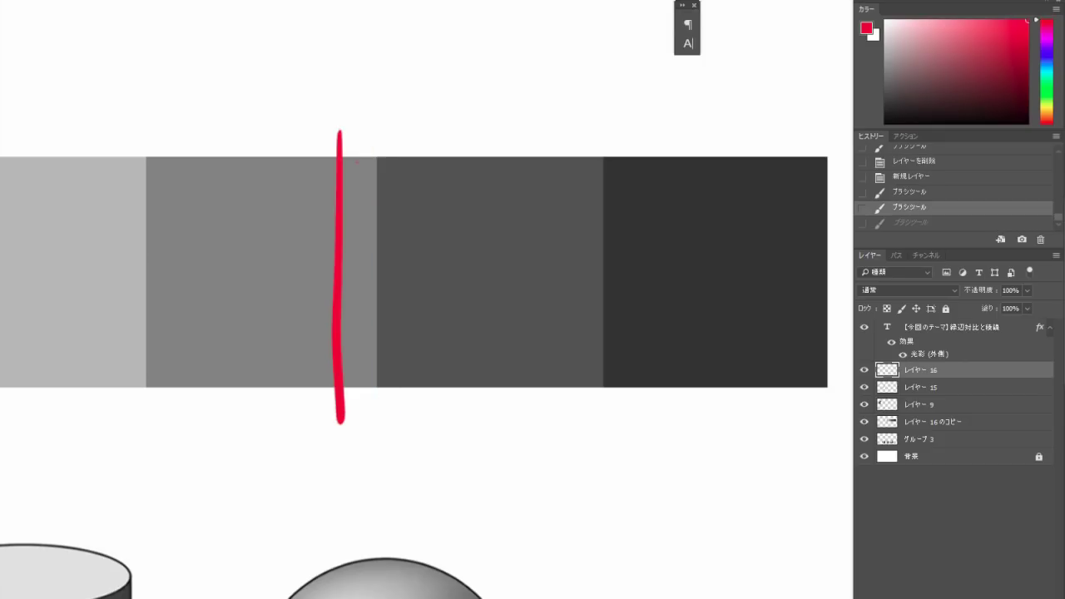
{"action": "mouse_move", "coordinate": [374, 137]}
{"action": "left_mouse_down"}
{"action": "mouse_move", "coordinate": [387, 426]}
{"action": "mouse_move", "coordinate": [395, 136]}
{"action": "mouse_move", "coordinate": [429, 170]}
{"action": "mouse_move", "coordinate": [420, 418]}
{"action": "mouse_move", "coordinate": [394, 423]}
{"action": "left_mouse_up"}
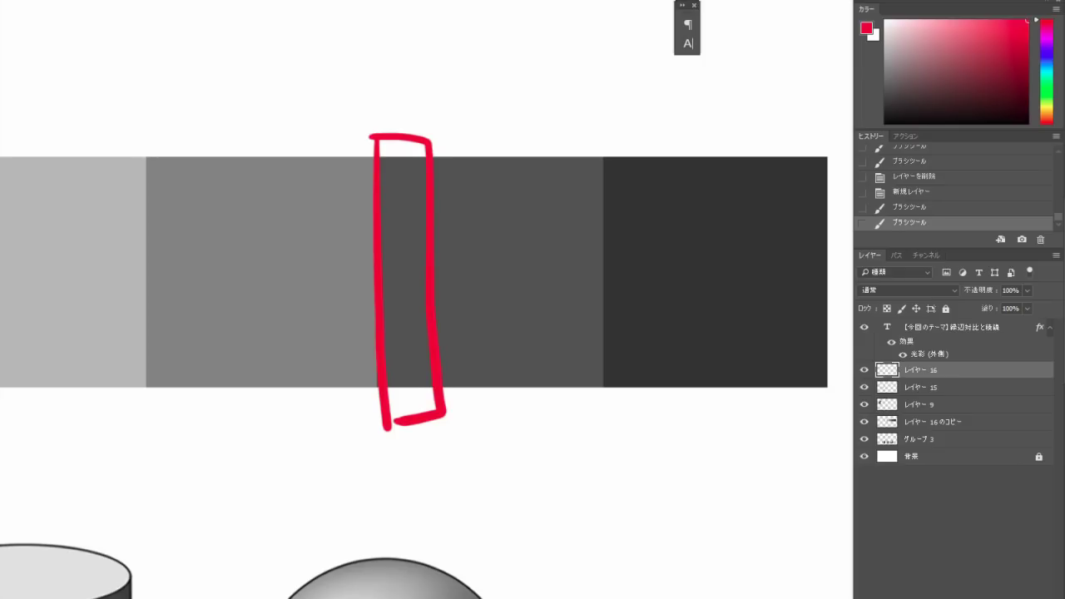
{"action": "key", "text": "ctrl+z"}
{"action": "scroll", "coordinate": [427, 274], "scroll_direction": "left", "scroll_amount": 3}
{"action": "key", "text": "ctrl+z"}
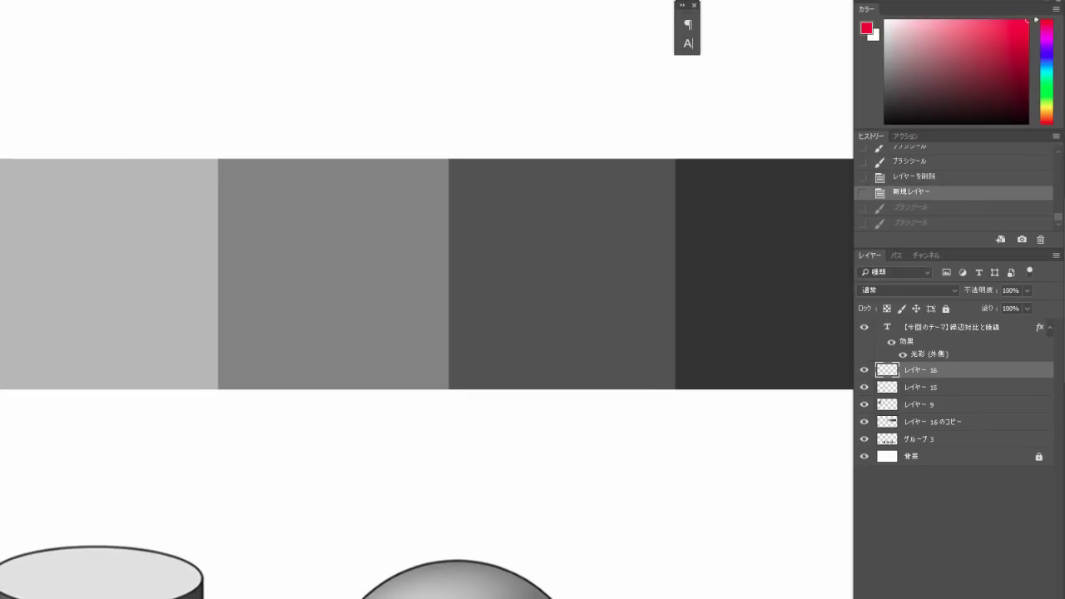
{"action": "left_click", "coordinate": [213, 150]}
{"action": "mouse_move", "coordinate": [198, 143]}
{"action": "left_mouse_down"}
{"action": "mouse_move", "coordinate": [250, 108]}
{"action": "mouse_move", "coordinate": [140, 371]}
{"action": "mouse_move", "coordinate": [178, 140]}
{"action": "left_mouse_up"}
{"action": "key", "text": "ctrl+z"}
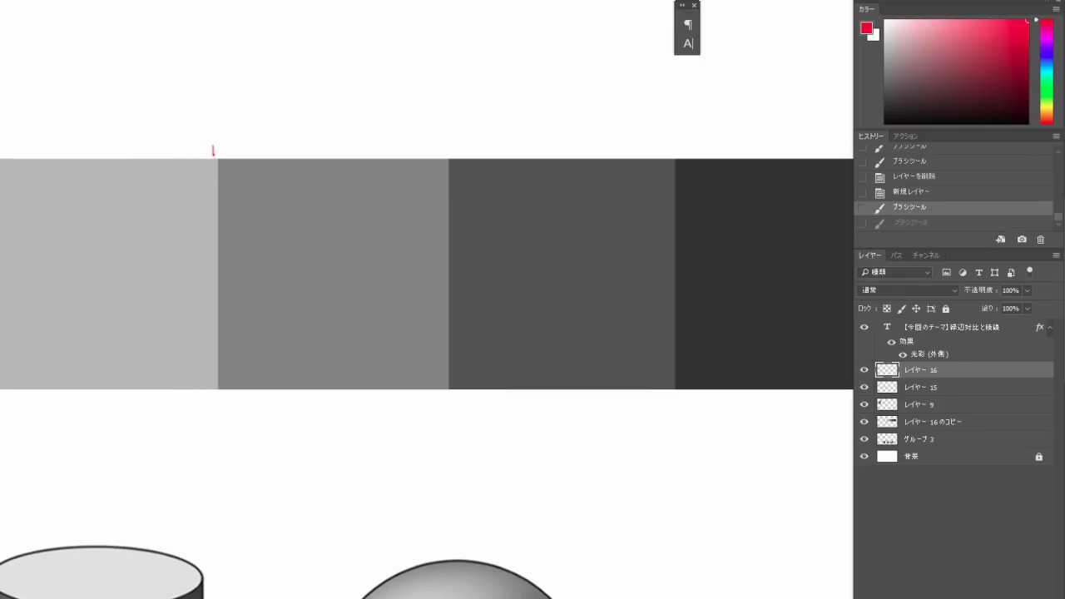
{"action": "key", "text": "ctrl+z"}
- Draw a red arrow above the second grey square, pointing from its lighter neighbour towards its darker neighbour
{"action": "mouse_move", "coordinate": [227, 101]}
{"action": "left_mouse_down"}
{"action": "mouse_move", "coordinate": [214, 111]}
{"action": "mouse_move", "coordinate": [225, 132]}
{"action": "mouse_move", "coordinate": [417, 91]}
{"action": "left_mouse_up"}
{"action": "key", "text": "ctrl+z"}
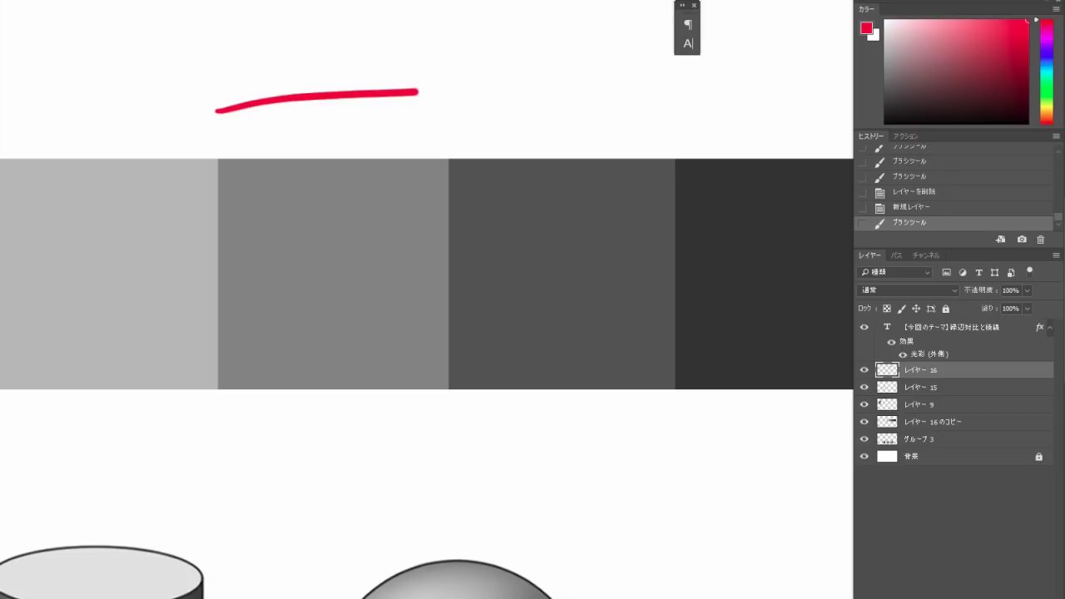
{"action": "left_click_drag", "start_coordinate": [218, 112], "coordinate": [420, 142]}
{"action": "left_click_drag", "start_coordinate": [418, 69], "coordinate": [429, 154]}
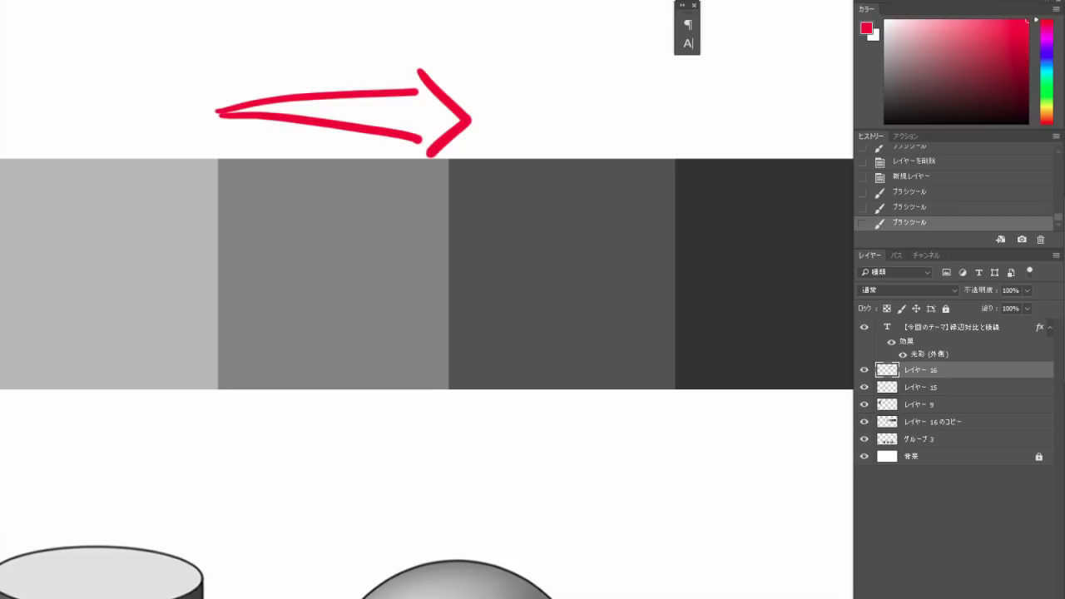
- Handwrite 濃 in red above the starting end of the arrow
{"action": "left_click_drag", "start_coordinate": [196, 42], "coordinate": [204, 49]}
{"action": "left_click_drag", "start_coordinate": [195, 59], "coordinate": [202, 56]}
{"action": "left_click_drag", "start_coordinate": [201, 86], "coordinate": [205, 76]}
{"action": "left_click_drag", "start_coordinate": [211, 36], "coordinate": [216, 54]}
{"action": "mouse_move", "coordinate": [211, 36]}
{"action": "left_mouse_down"}
{"action": "mouse_move", "coordinate": [242, 43]}
{"action": "mouse_move", "coordinate": [222, 41]}
{"action": "left_mouse_up"}
{"action": "left_click_drag", "start_coordinate": [229, 10], "coordinate": [228, 43]}
{"action": "mouse_move", "coordinate": [215, 42]}
{"action": "left_mouse_down"}
{"action": "mouse_move", "coordinate": [240, 49]}
{"action": "mouse_move", "coordinate": [213, 86]}
{"action": "left_mouse_up"}
{"action": "mouse_move", "coordinate": [218, 59]}
{"action": "left_mouse_down"}
{"action": "mouse_move", "coordinate": [238, 67]}
{"action": "mouse_move", "coordinate": [221, 90]}
{"action": "left_mouse_up"}
{"action": "left_click_drag", "start_coordinate": [235, 73], "coordinate": [258, 86]}
- Handwrite ウスイ in red above the head of the arrow
{"action": "left_click_drag", "start_coordinate": [383, 15], "coordinate": [373, 50]}
{"action": "left_click_drag", "start_coordinate": [372, 35], "coordinate": [382, 60]}
{"action": "mouse_move", "coordinate": [403, 25]}
{"action": "left_mouse_down"}
{"action": "mouse_move", "coordinate": [434, 20]}
{"action": "mouse_move", "coordinate": [411, 60]}
{"action": "left_mouse_up"}
{"action": "left_click_drag", "start_coordinate": [426, 43], "coordinate": [447, 58]}
{"action": "left_click_drag", "start_coordinate": [482, 15], "coordinate": [452, 40]}
{"action": "left_click_drag", "start_coordinate": [472, 28], "coordinate": [476, 62]}
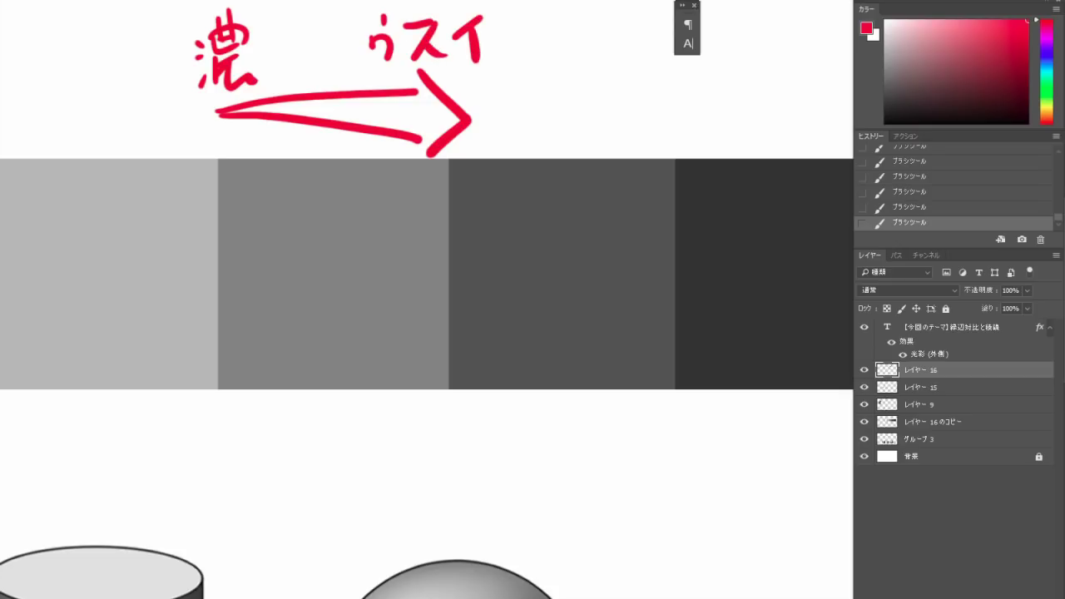
- Add a new empty layer above the arrow annotations and place a red dot on the lighter upper part of the hair
{"action": "left_click_drag", "start_coordinate": [449, 250], "coordinate": [445, 285]}
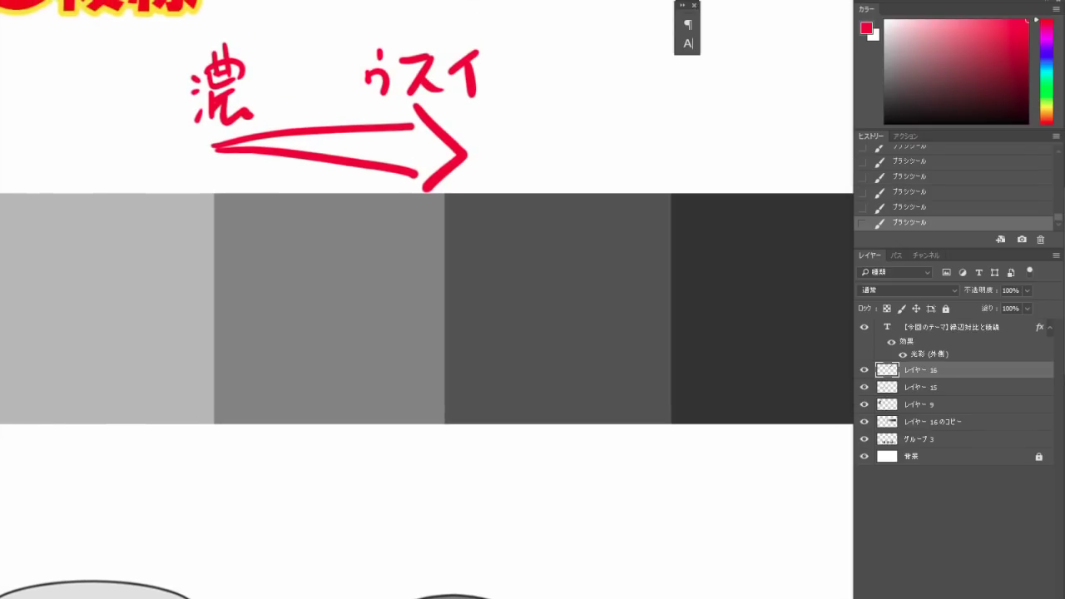
{"action": "left_click_drag", "start_coordinate": [519, 277], "coordinate": [490, 294]}
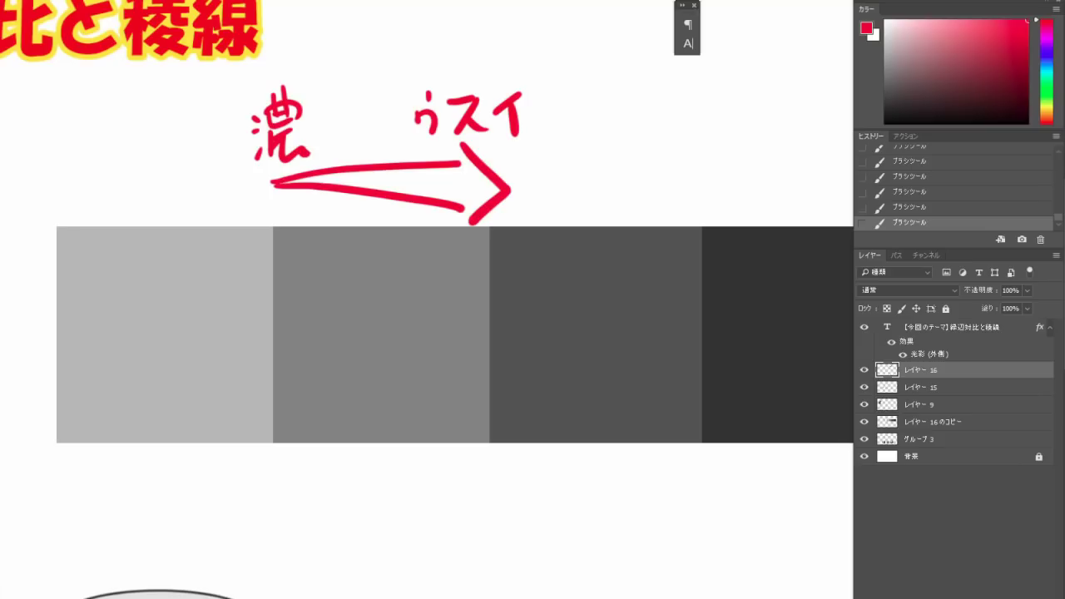
{"action": "scroll", "coordinate": [384, 311], "scroll_direction": "down", "scroll_amount": 2}
{"action": "left_click_drag", "start_coordinate": [384, 310], "coordinate": [605, 283]}
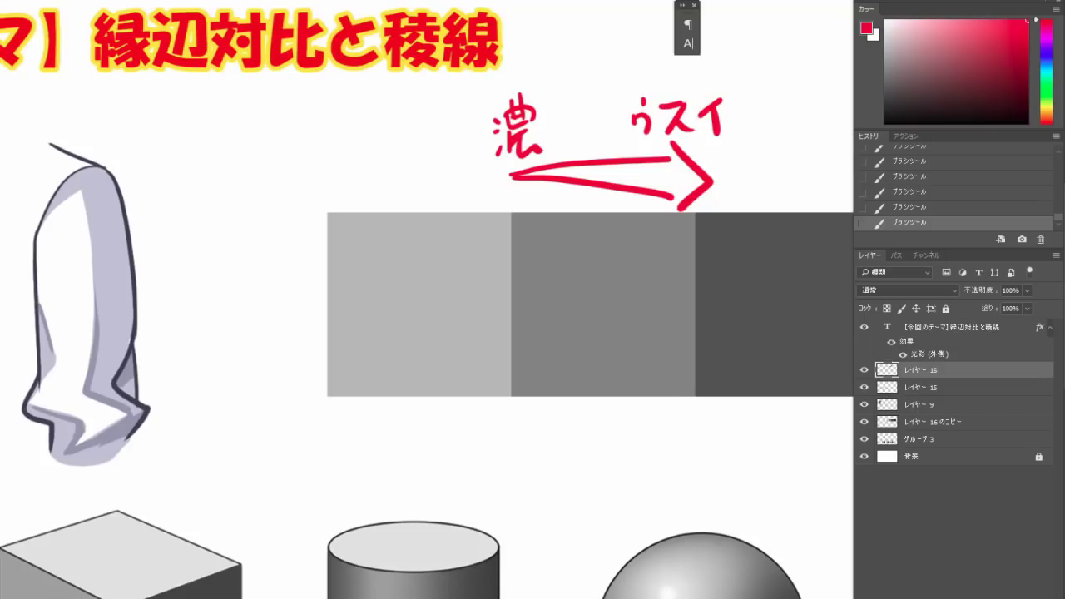
{"action": "key", "text": "ctrl+shift+alt+n"}
{"action": "left_click_drag", "start_coordinate": [333, 250], "coordinate": [659, 218]}
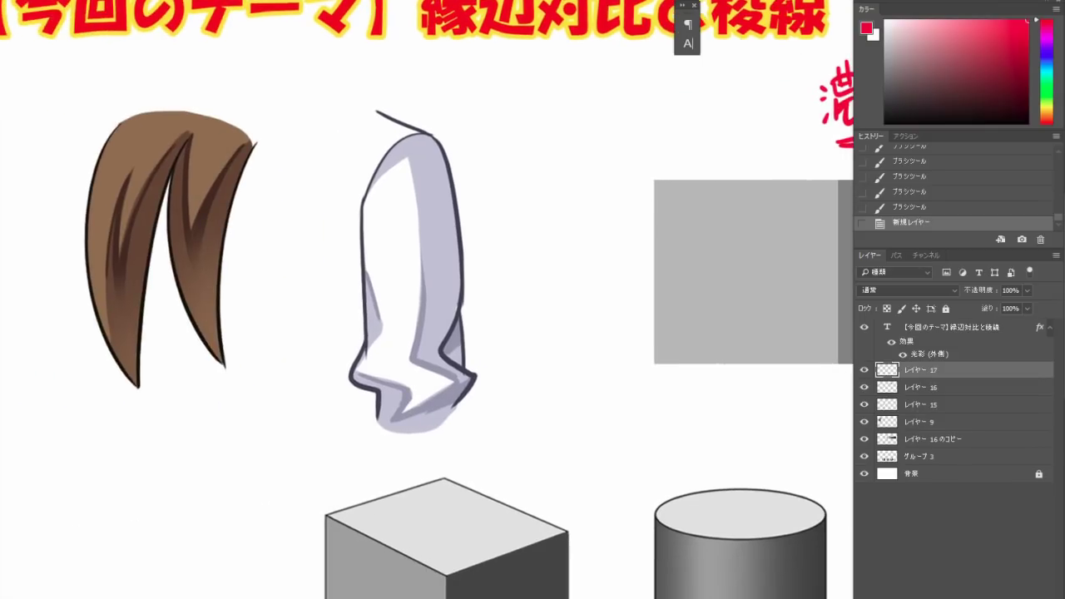
{"action": "scroll", "coordinate": [215, 176], "scroll_direction": "up", "scroll_amount": 3}
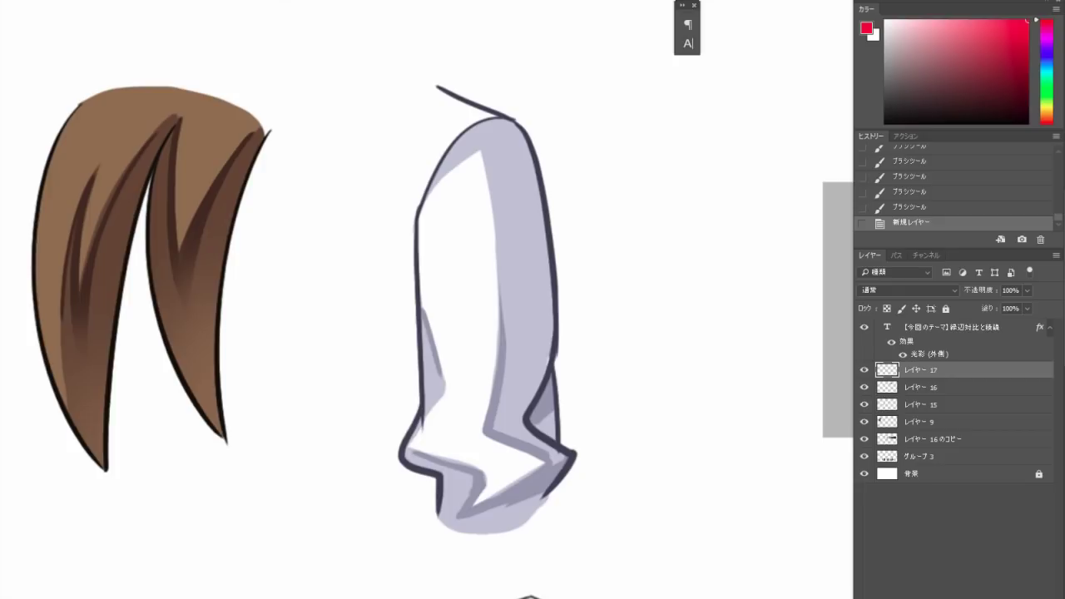
{"action": "scroll", "coordinate": [427, 333], "scroll_direction": "left", "scroll_amount": 3}
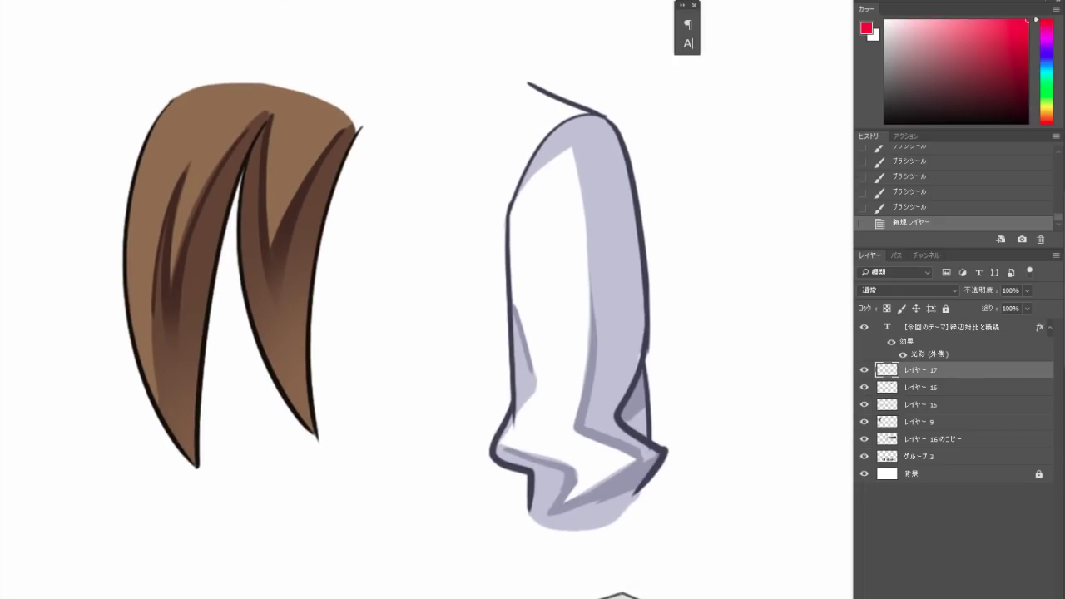
{"action": "left_click", "coordinate": [296, 132]}
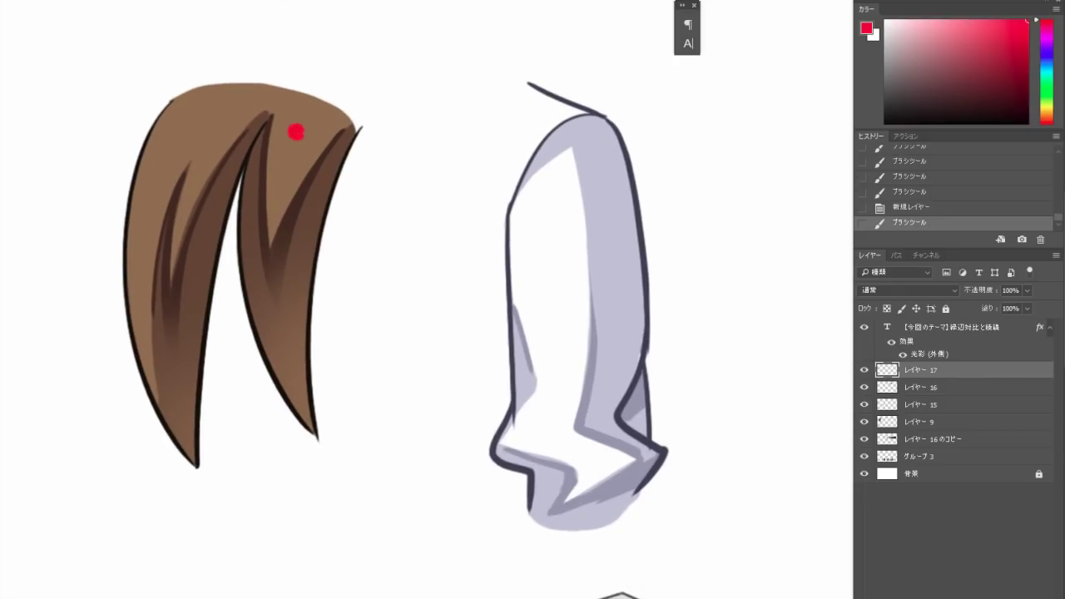
- Try linking the light upper hair to the shaded edge with red dots and a straight line, and undo all of it
{"action": "left_click", "coordinate": [314, 208]}
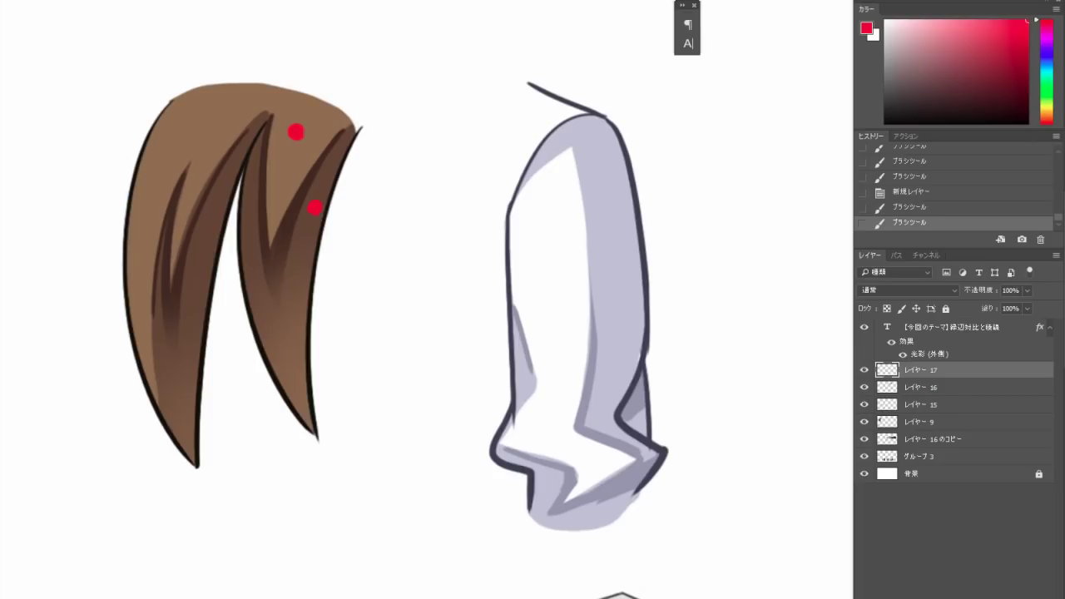
{"action": "left_click", "coordinate": [296, 132], "text": "shift"}
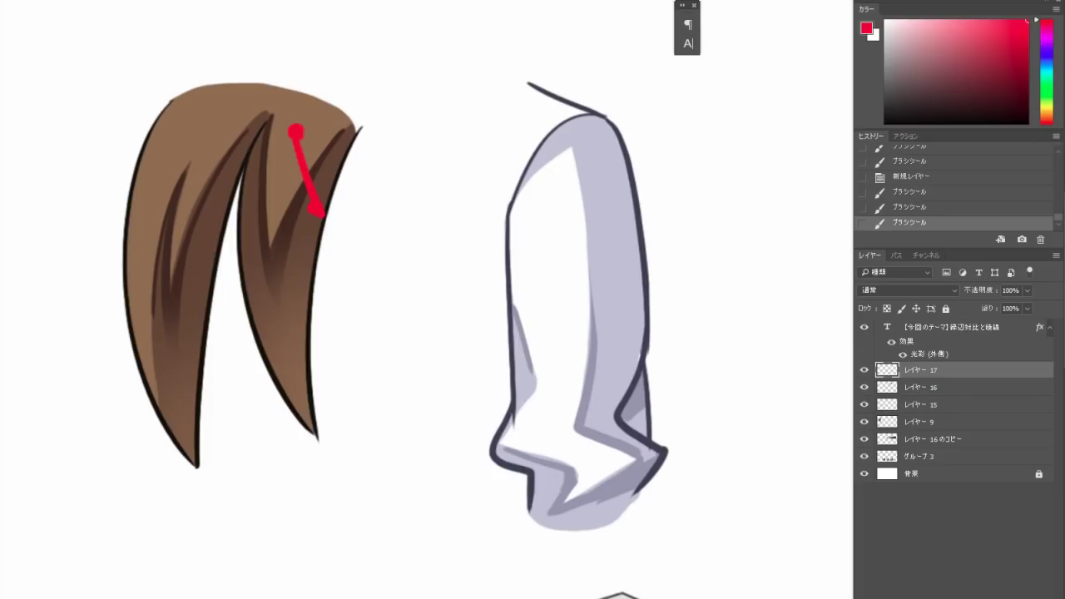
{"action": "key", "text": "ctrl+z"}
{"action": "key", "text": "ctrl+z"}
{"action": "key", "text": "ctrl+z"}
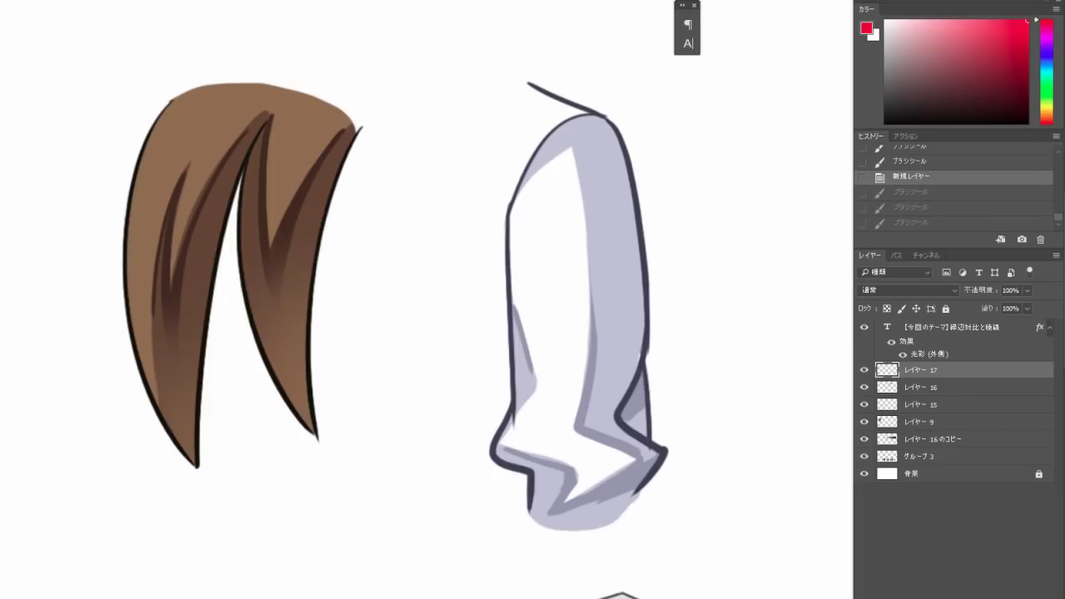
- Try a red stroke along the shadow boundary of the right hair lock, and undo it
{"action": "left_click", "coordinate": [298, 200]}
{"action": "key", "text": "ctrl+z"}
{"action": "left_click_drag", "start_coordinate": [341, 138], "coordinate": [284, 257]}
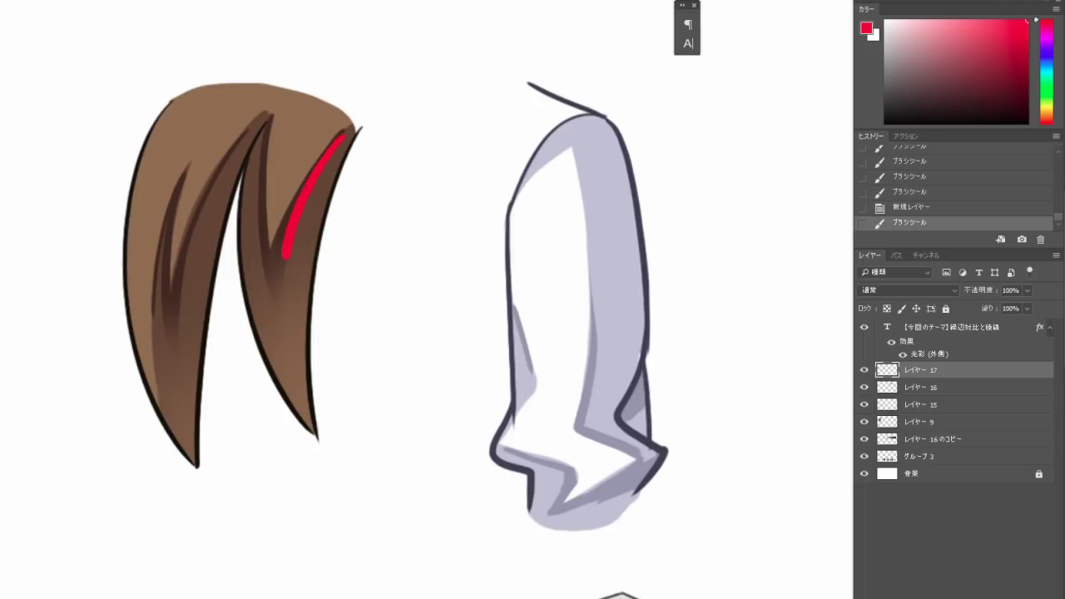
{"action": "key", "text": "ctrl+z"}
- Try light-brown highlight strokes along the shadow boundaries of both hair locks, and undo them
{"action": "left_click", "coordinate": [297, 146], "text": "alt"}
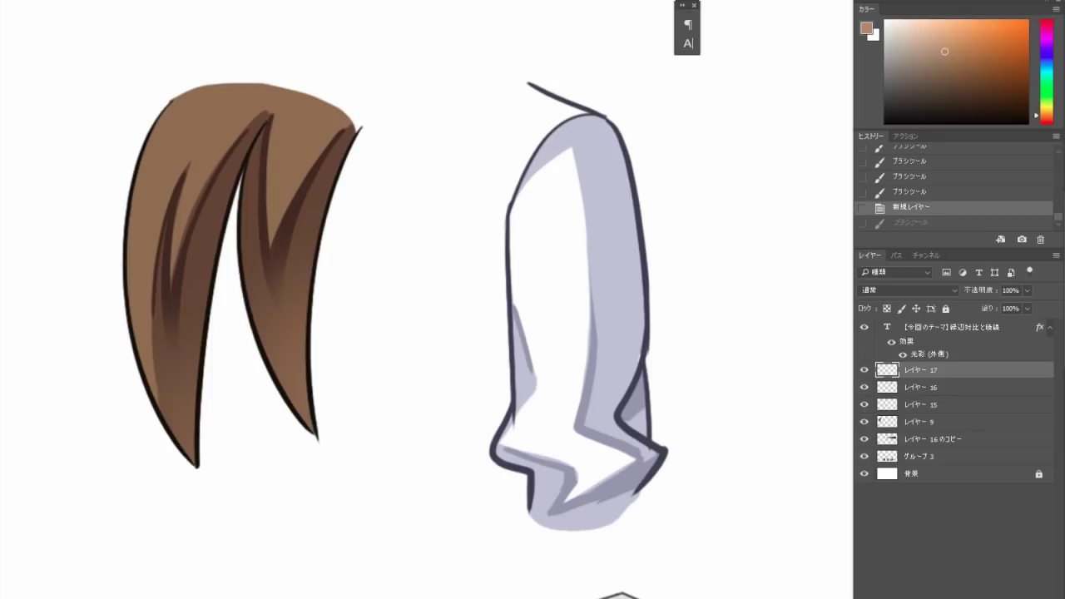
{"action": "mouse_move", "coordinate": [271, 118]}
{"action": "left_mouse_down"}
{"action": "mouse_move", "coordinate": [270, 236]}
{"action": "mouse_move", "coordinate": [322, 149]}
{"action": "left_mouse_up"}
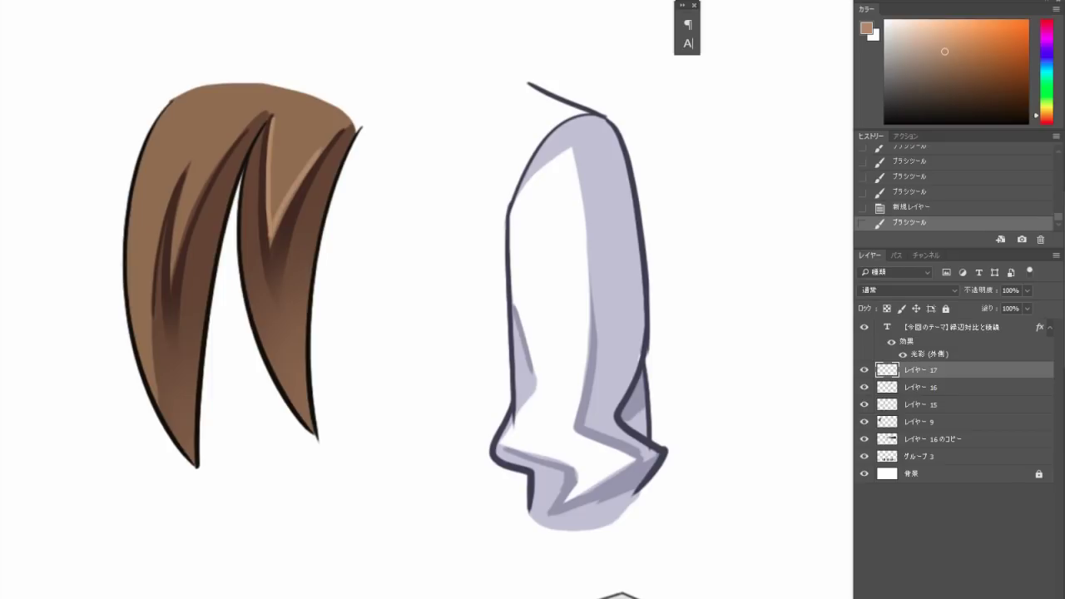
{"action": "mouse_move", "coordinate": [192, 158]}
{"action": "left_mouse_down"}
{"action": "mouse_move", "coordinate": [185, 196]}
{"action": "mouse_move", "coordinate": [221, 159]}
{"action": "left_mouse_up"}
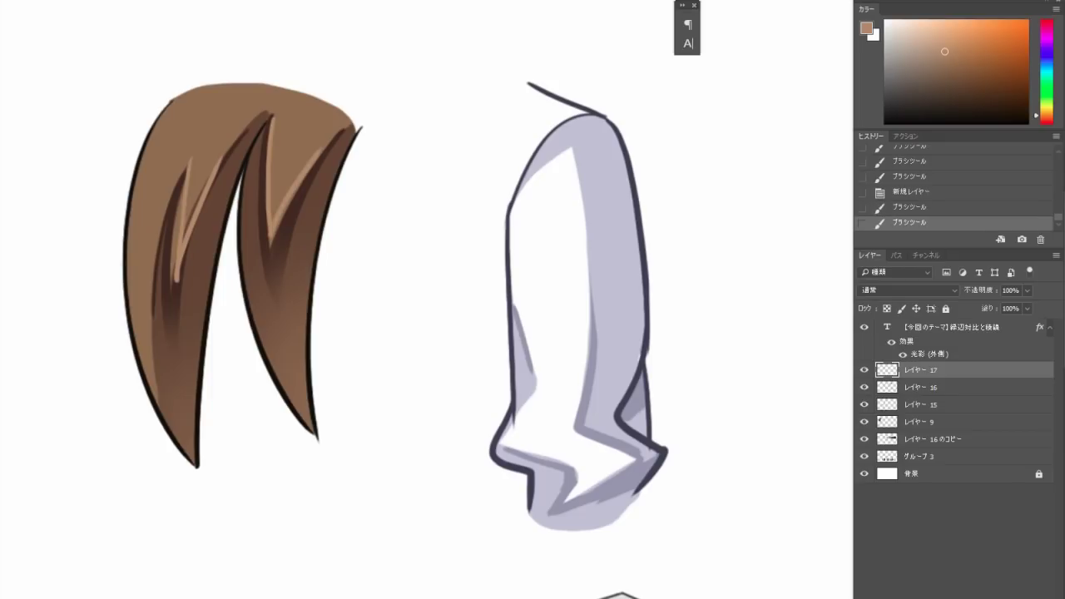
{"action": "key", "text": "ctrl+alt+z"}
{"action": "key", "text": "ctrl+alt+z"}
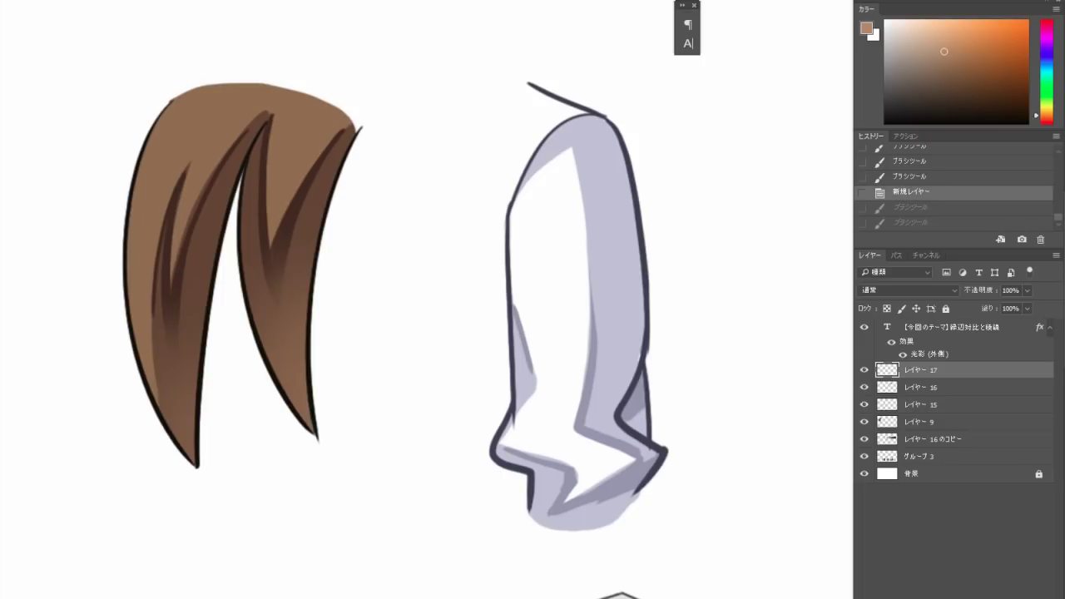
- Examine the sleeve, the grey-tone squares, and the shaded cube, cylinder and sphere beneath them
{"action": "left_click_drag", "start_coordinate": [499, 292], "coordinate": [378, 287]}
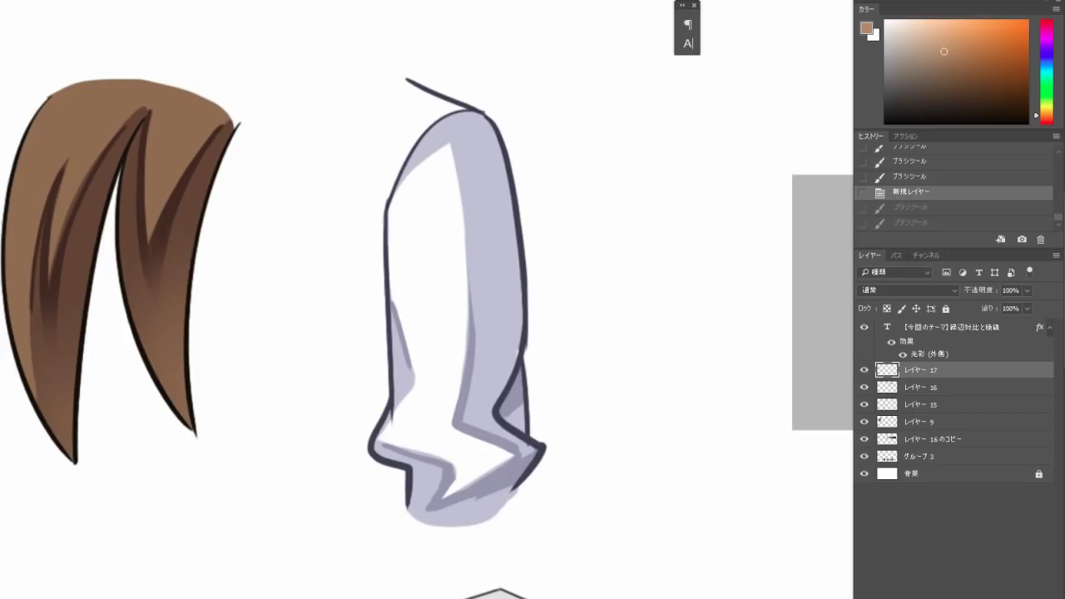
{"action": "scroll", "coordinate": [478, 349], "scroll_direction": "down", "scroll_amount": 3}
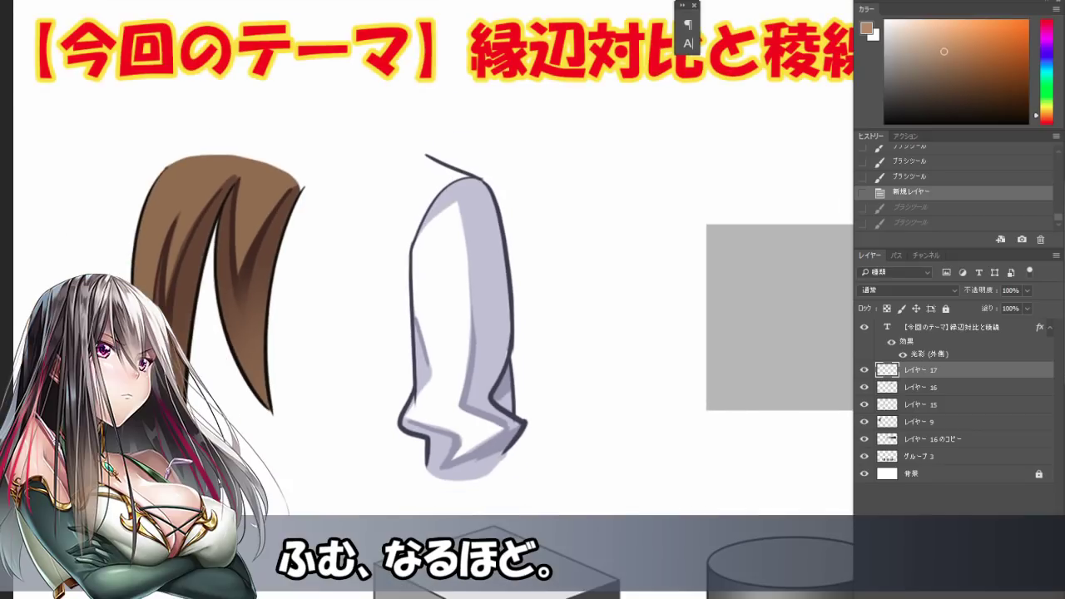
{"action": "left_click_drag", "start_coordinate": [483, 349], "coordinate": [297, 351]}
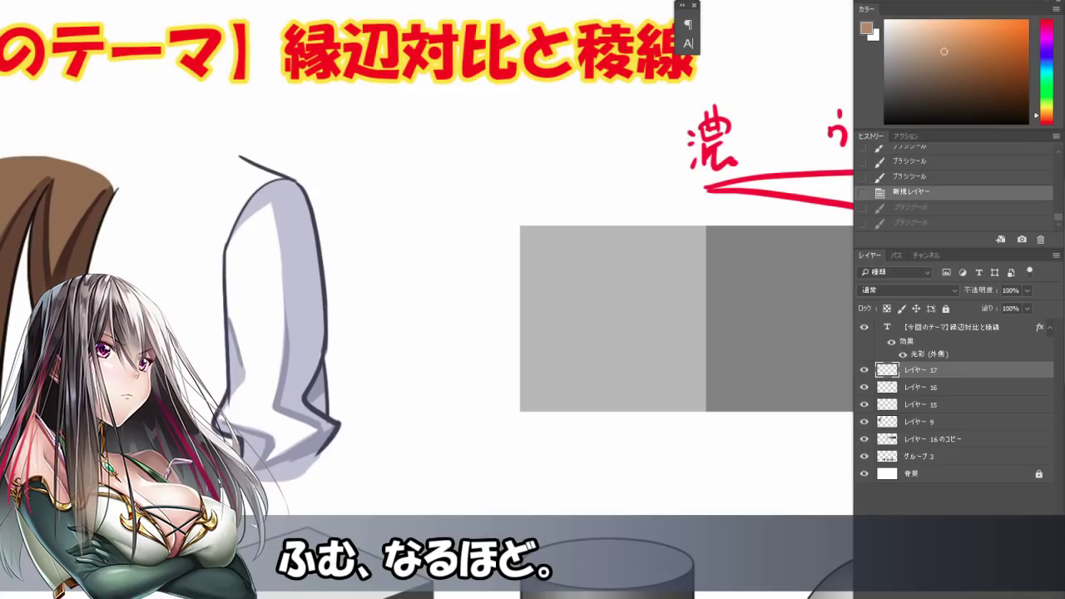
{"action": "scroll", "coordinate": [372, 156], "scroll_direction": "down", "scroll_amount": 2}
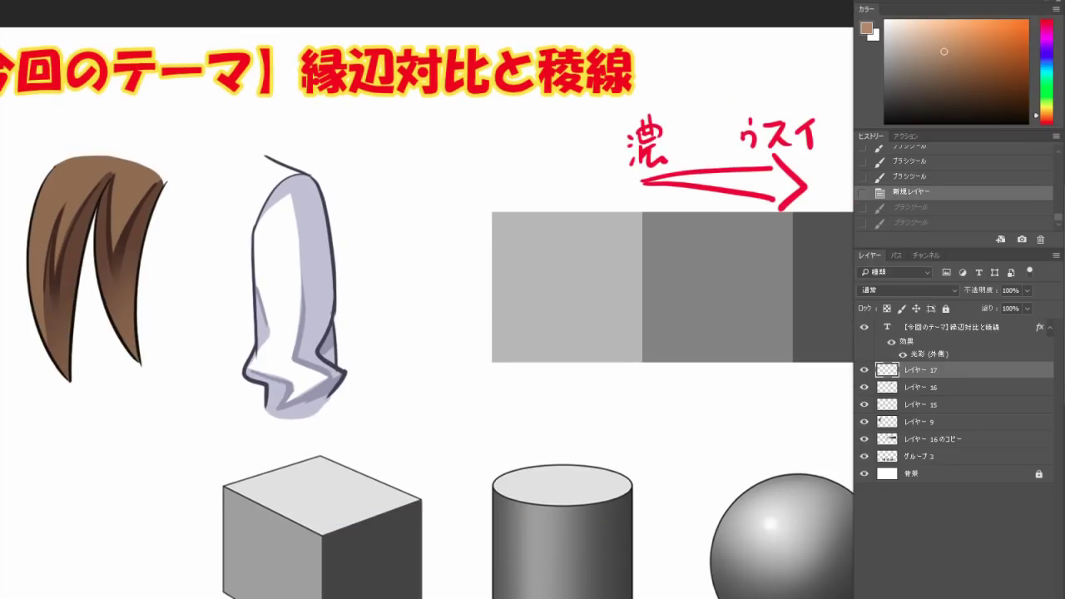
{"action": "left_click_drag", "start_coordinate": [516, 382], "coordinate": [337, 208]}
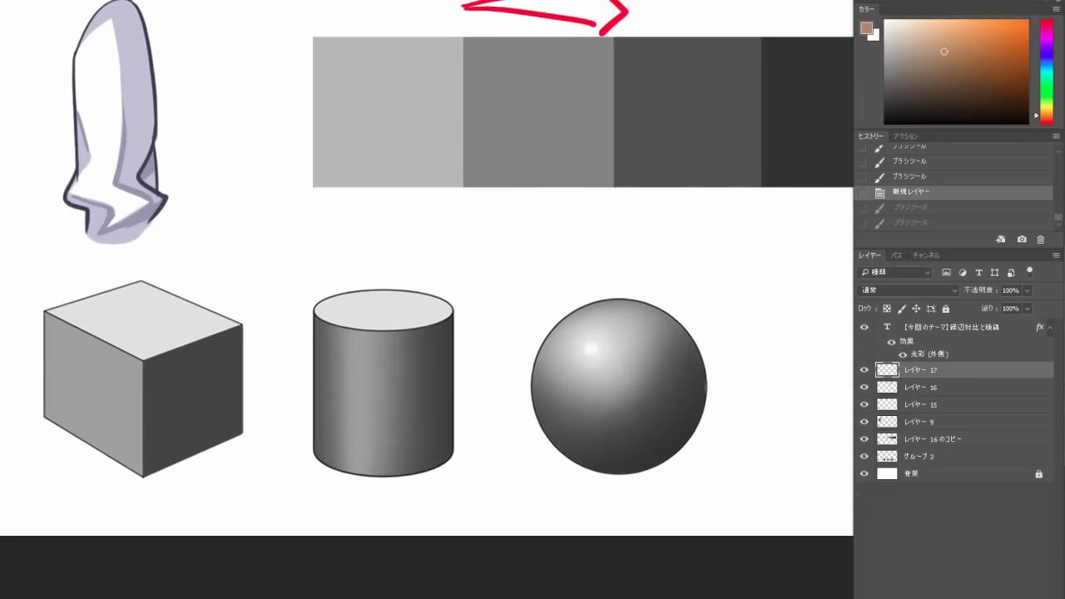
{"action": "left_click_drag", "start_coordinate": [399, 366], "coordinate": [540, 358]}
{"action": "left_click", "coordinate": [864, 370]}
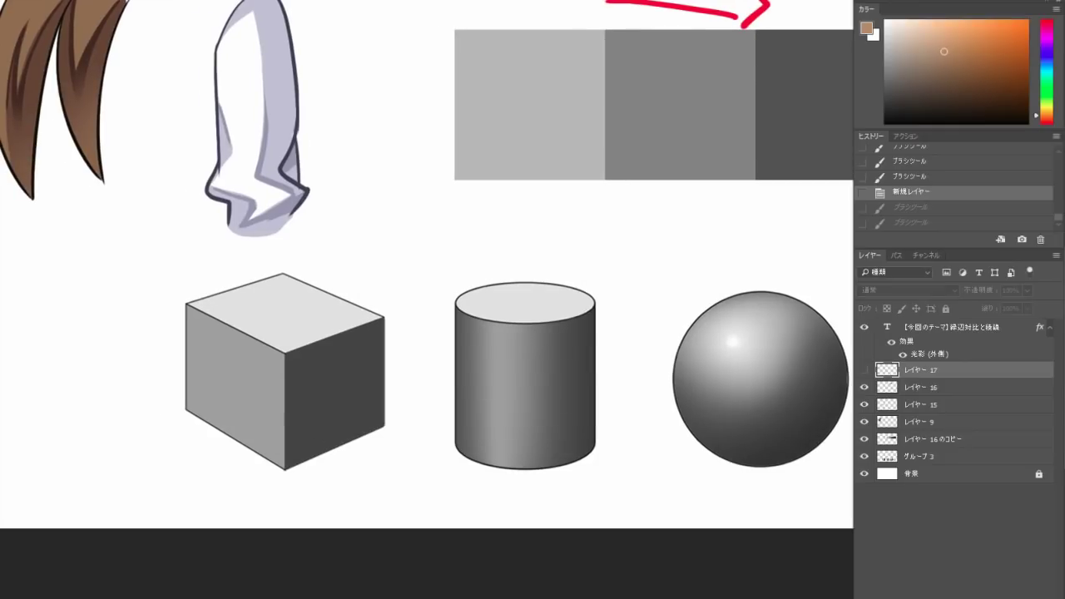
{"action": "left_click", "coordinate": [863, 370]}
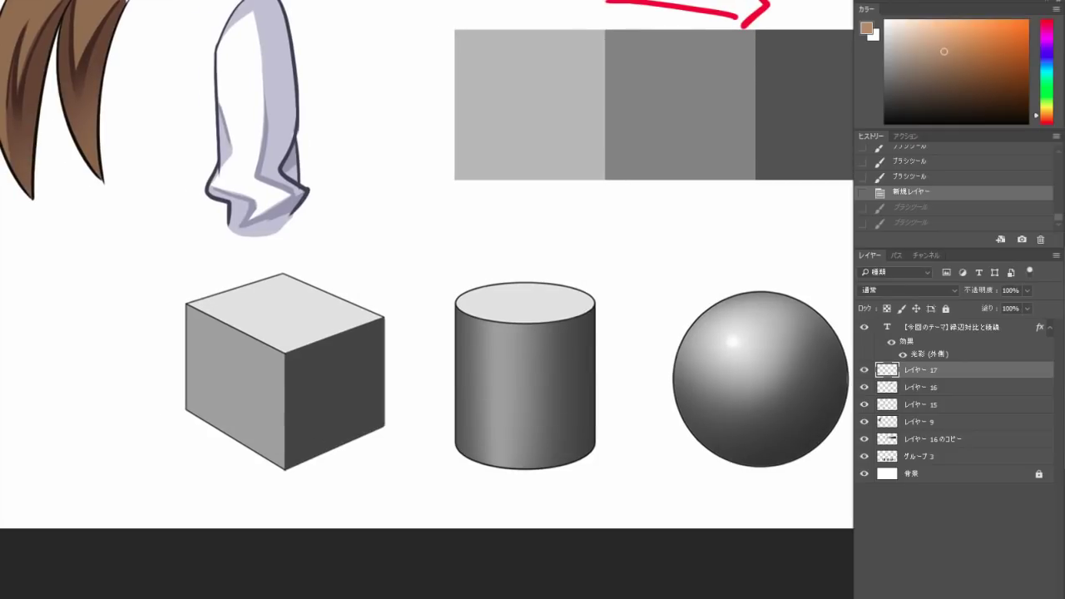
{"action": "left_click_drag", "start_coordinate": [500, 333], "coordinate": [460, 352]}
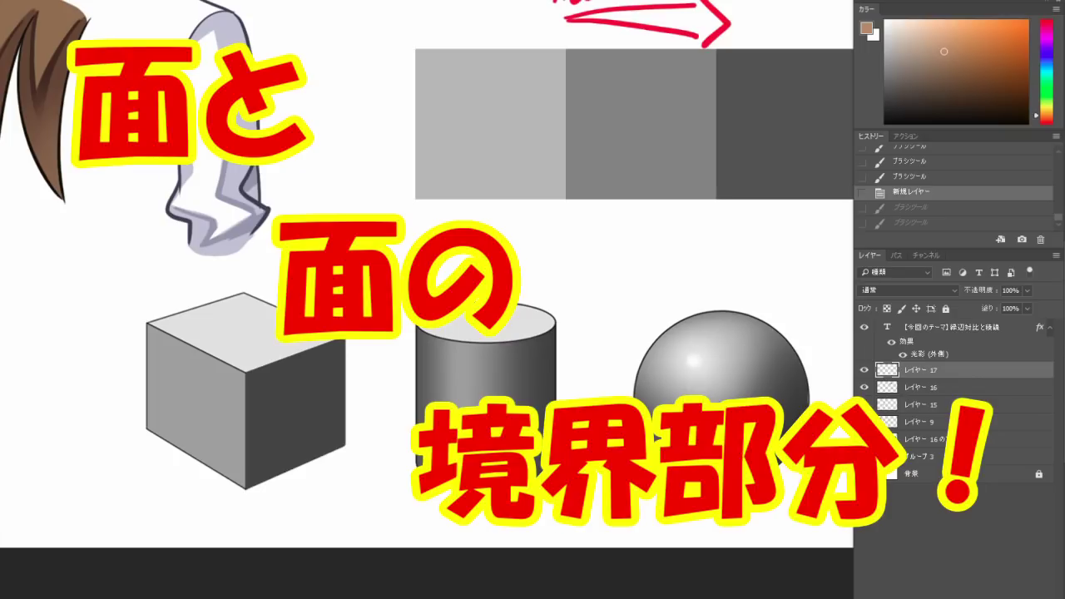
- Trace the cube's three edges where its visible faces meet with straight red lines, using a 10 px brush
{"action": "scroll", "coordinate": [226, 249], "scroll_direction": "up", "scroll_amount": 3}
{"action": "left_click_drag", "start_coordinate": [252, 333], "coordinate": [322, 280]}
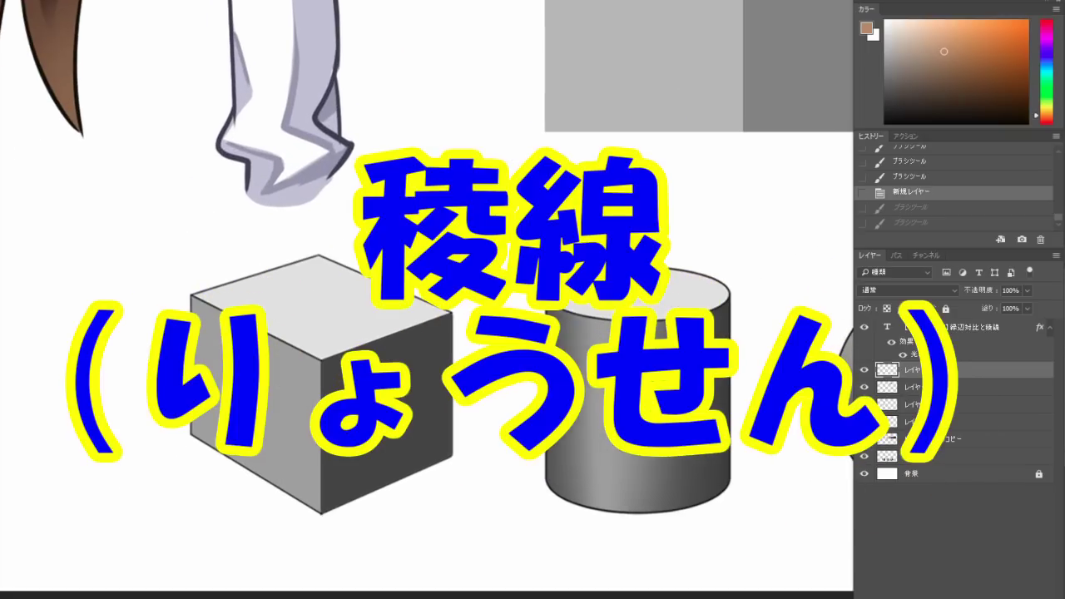
{"action": "left_click", "coordinate": [1047, 21]}
{"action": "left_click", "coordinate": [1027, 21]}
{"action": "right_click", "coordinate": [461, 218]}
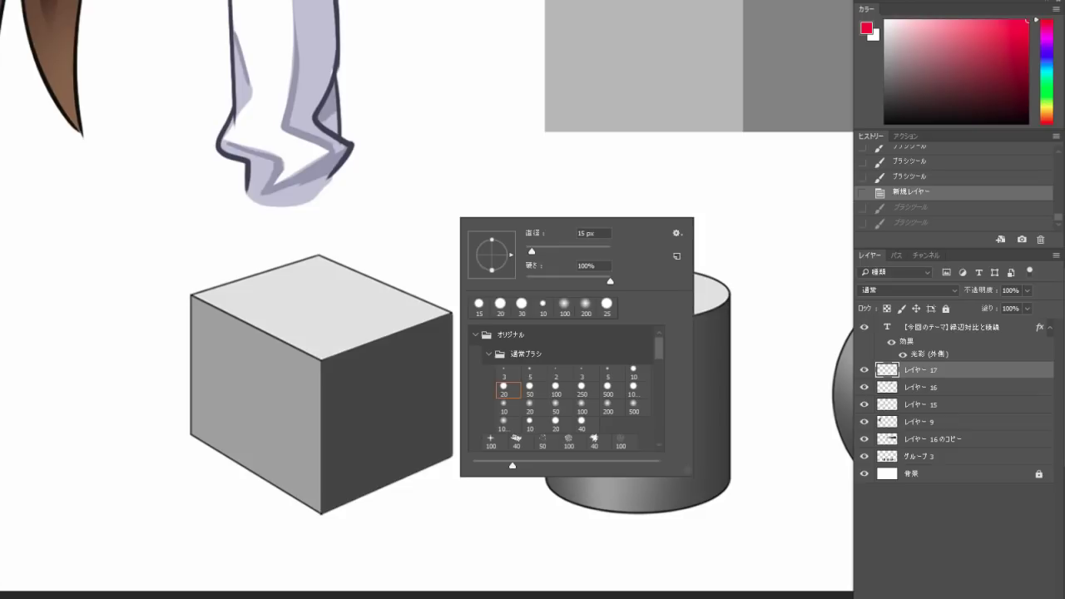
{"action": "left_click", "coordinate": [530, 373]}
{"action": "key", "text": "Return"}
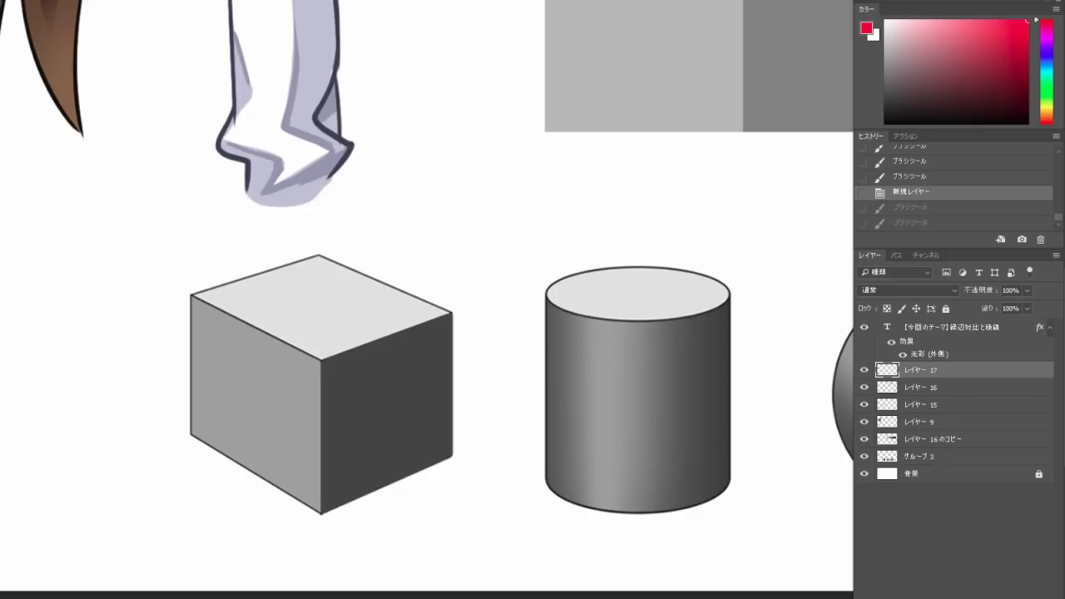
{"action": "left_click", "coordinate": [190, 294]}
{"action": "left_click", "coordinate": [321, 359], "text": "shift"}
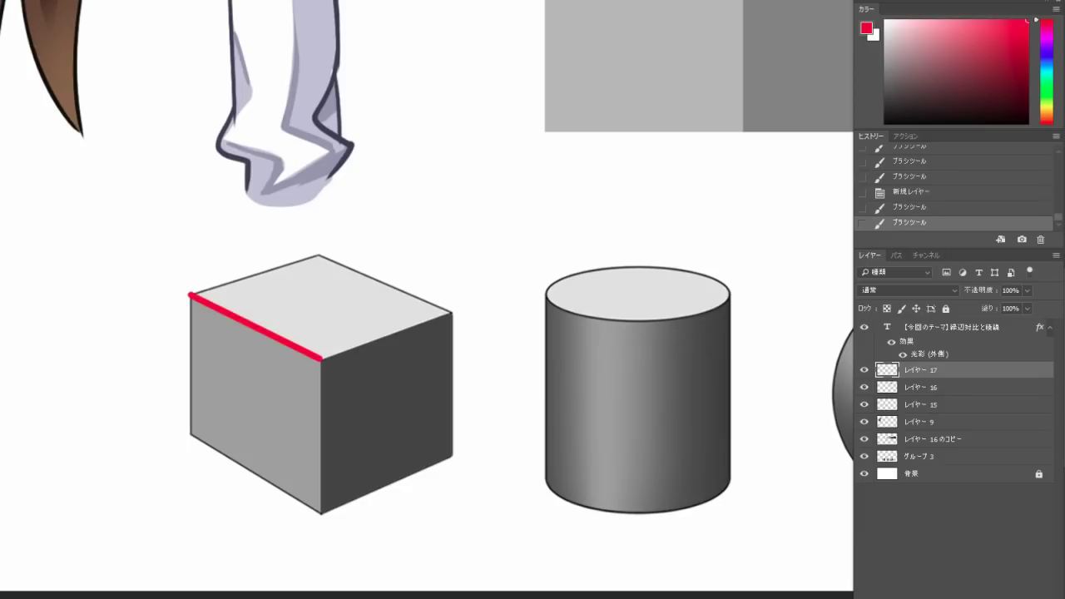
{"action": "left_click", "coordinate": [451, 312], "text": "shift"}
{"action": "left_click", "coordinate": [321, 511], "text": "shift"}
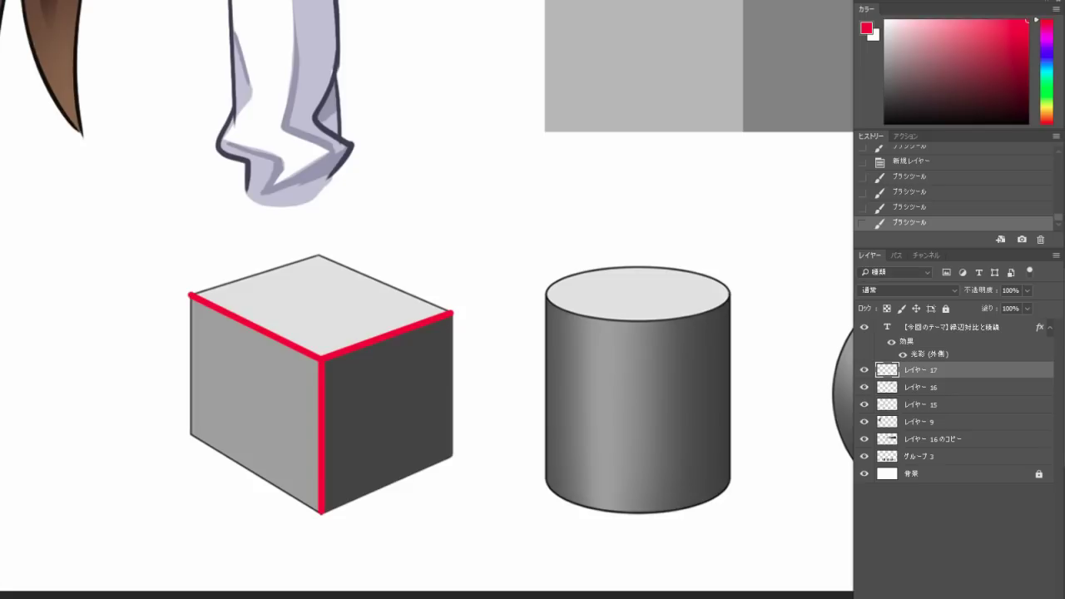
- Delete the layer holding the red cube edges and add a new empty layer above レイヤー 16
{"action": "left_click", "coordinate": [863, 370]}
{"action": "left_click", "coordinate": [864, 370]}
{"action": "left_click_drag", "start_coordinate": [590, 333], "coordinate": [363, 263]}
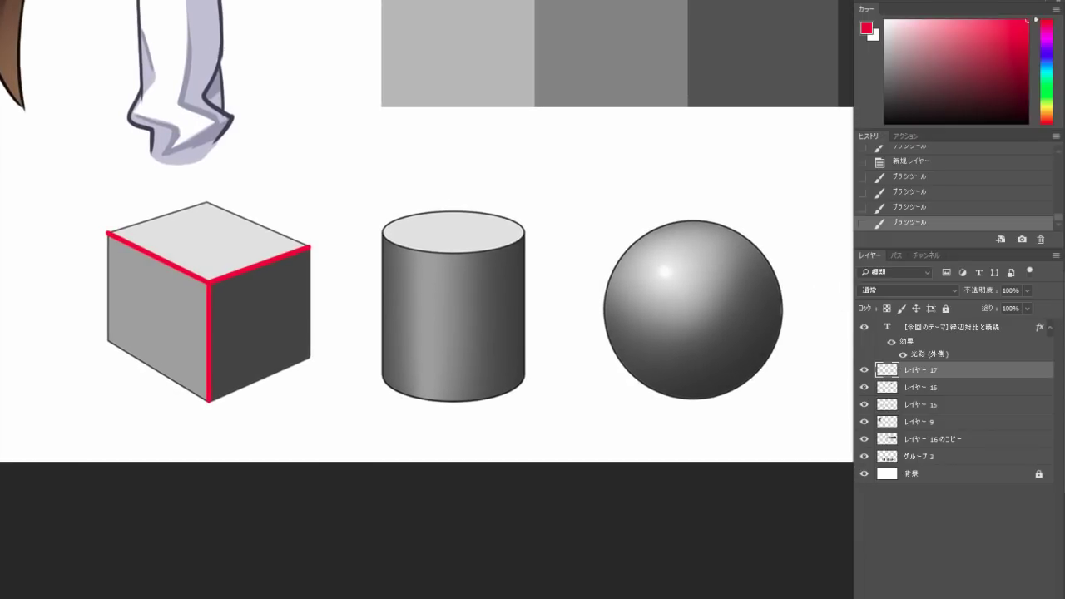
{"action": "key", "text": "Delete"}
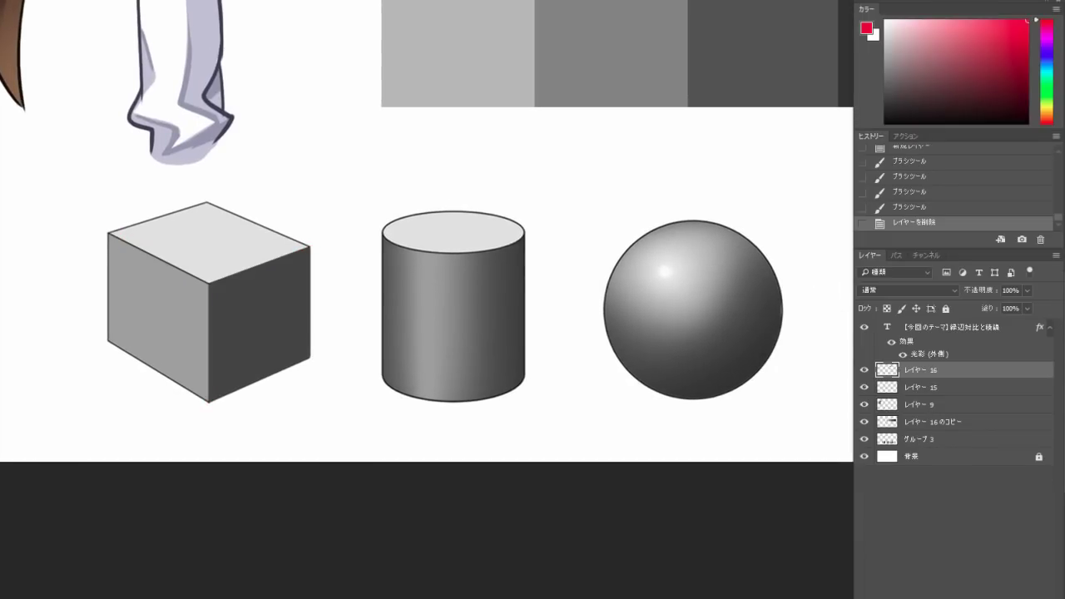
{"action": "key", "text": "ctrl+shift+alt+n"}
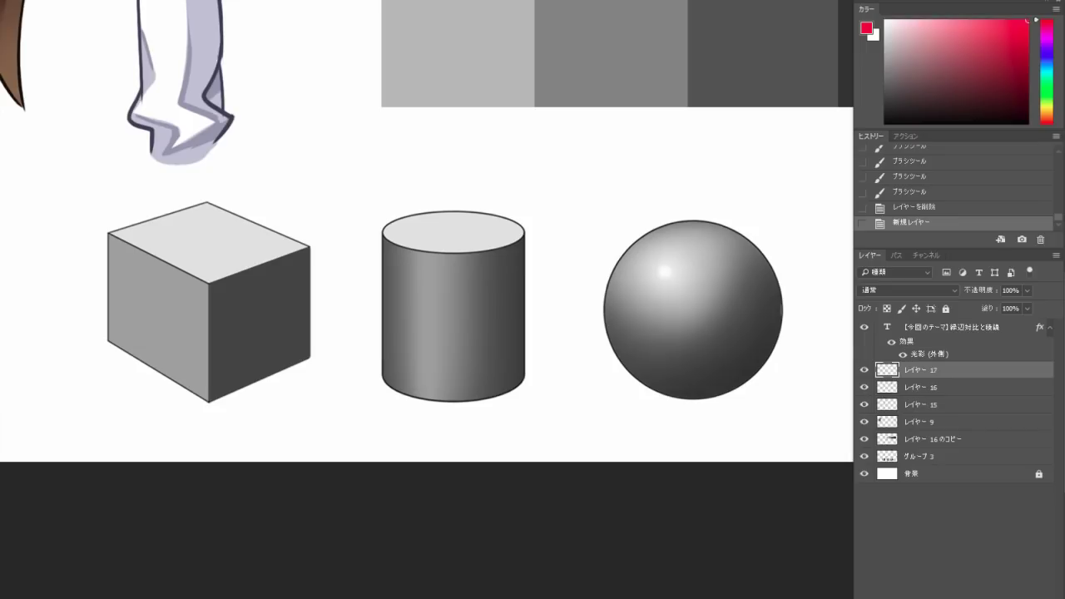
- Add a new layer directly above グループ 3 and clip it to the solids with a clipping mask
{"action": "left_click_drag", "start_coordinate": [649, 325], "coordinate": [396, 275]}
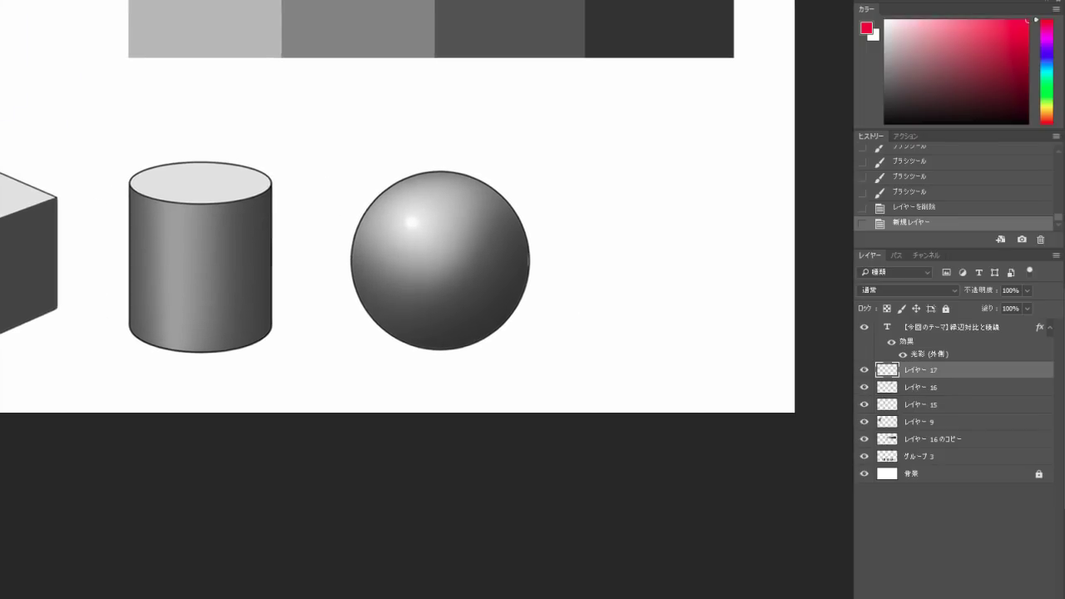
{"action": "scroll", "coordinate": [448, 246], "scroll_direction": "up", "scroll_amount": 1}
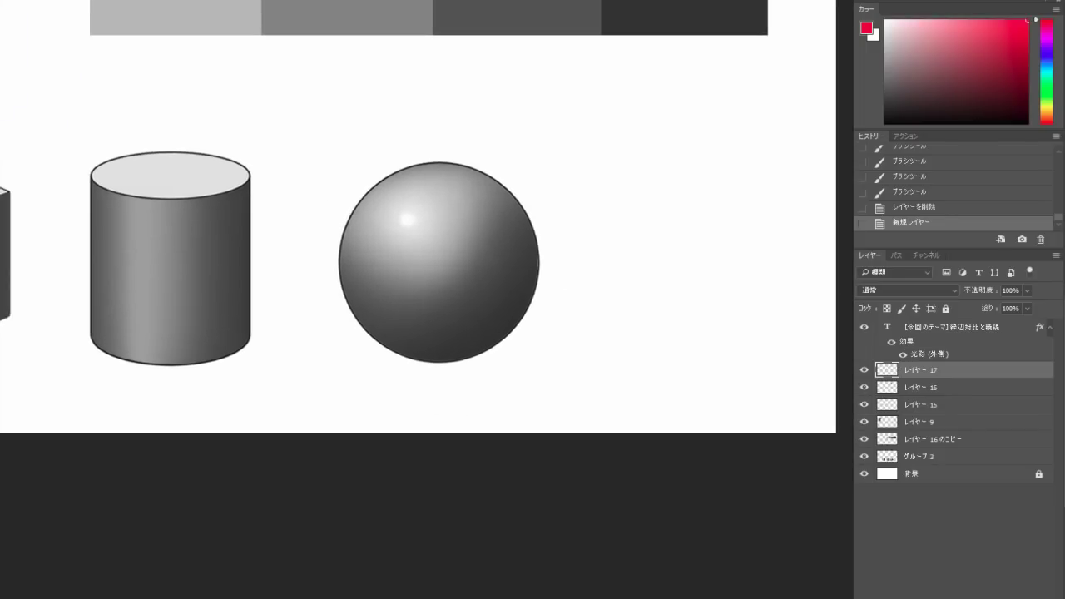
{"action": "left_click_drag", "start_coordinate": [447, 250], "coordinate": [504, 254]}
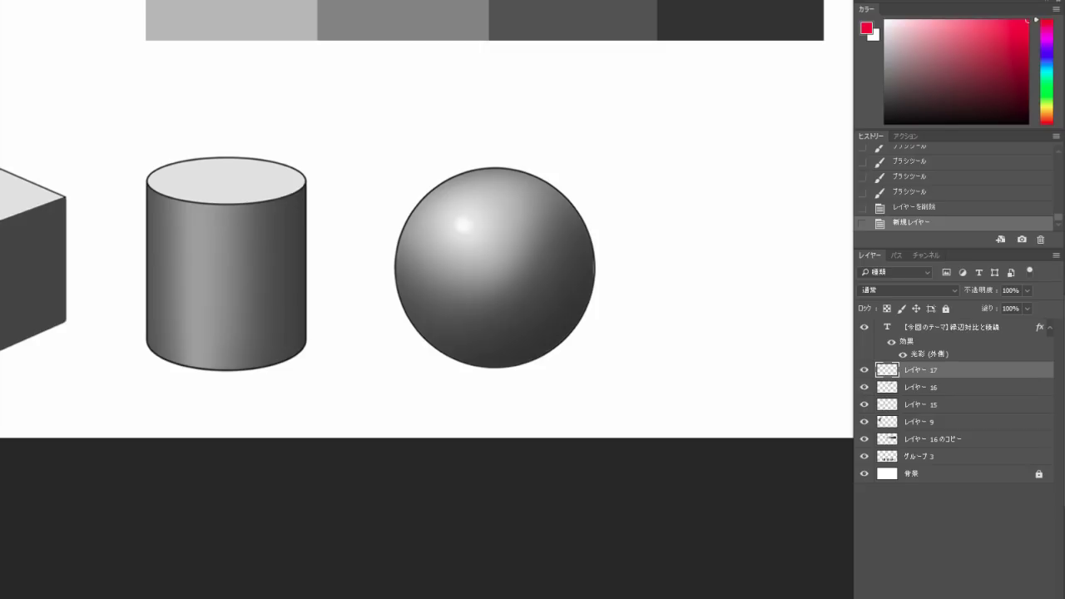
{"action": "left_click", "coordinate": [919, 457]}
{"action": "key", "text": "ctrl+alt+shift+n"}
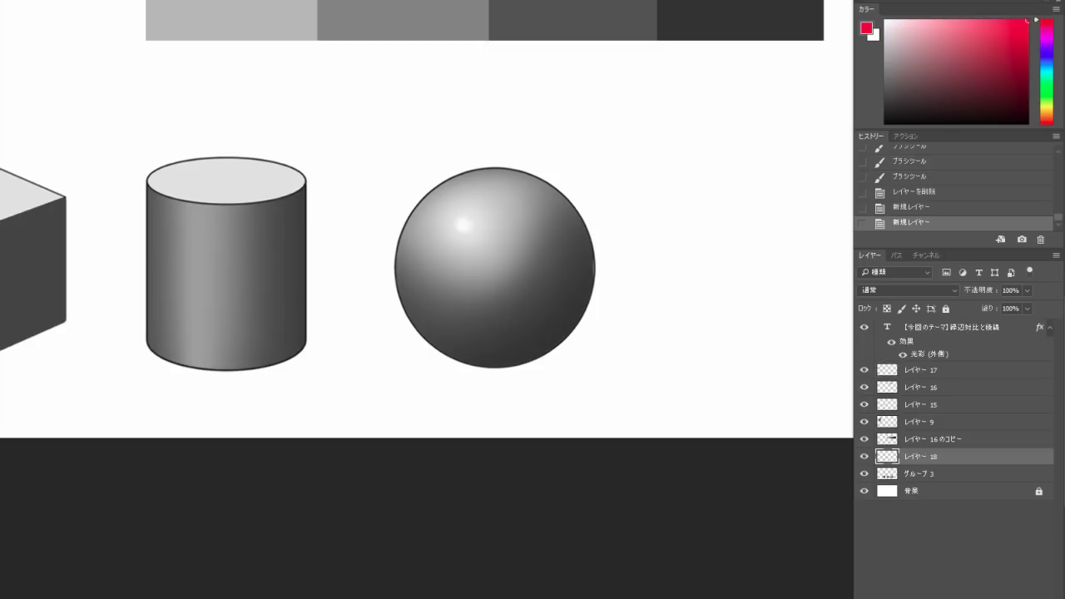
{"action": "key", "text": "ctrl+alt+g"}
{"action": "key", "text": "ctrl+alt+g"}
{"action": "key", "text": "ctrl+alt+g"}
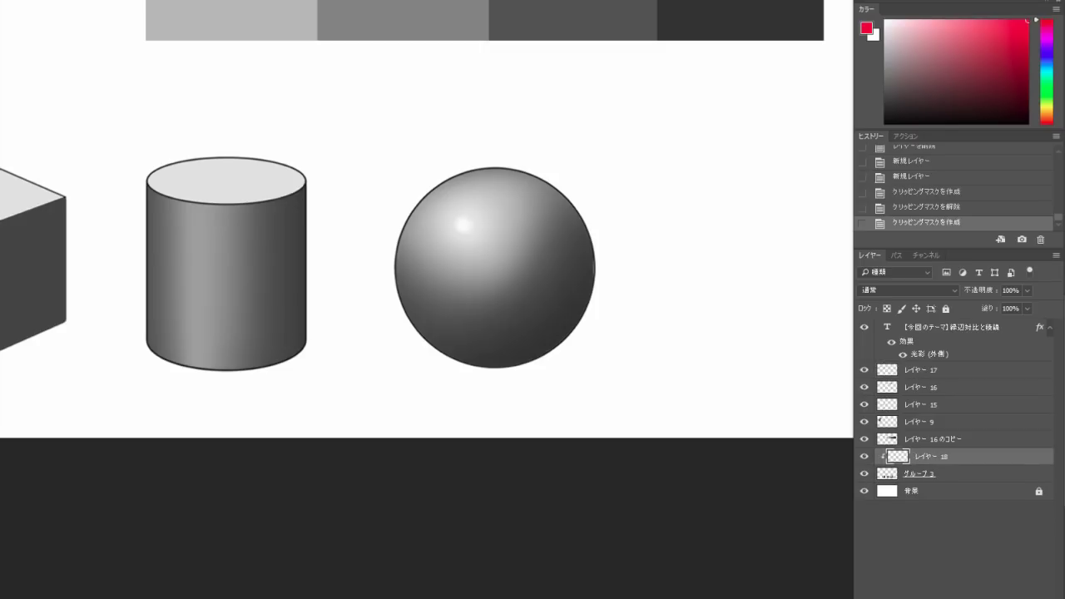
- Draw a red arrow on レイヤー 17 pointing down to the sphere's upper-left edge, using the 20 px brush preset
{"action": "scroll", "coordinate": [572, 261], "scroll_direction": "up", "scroll_amount": 1}
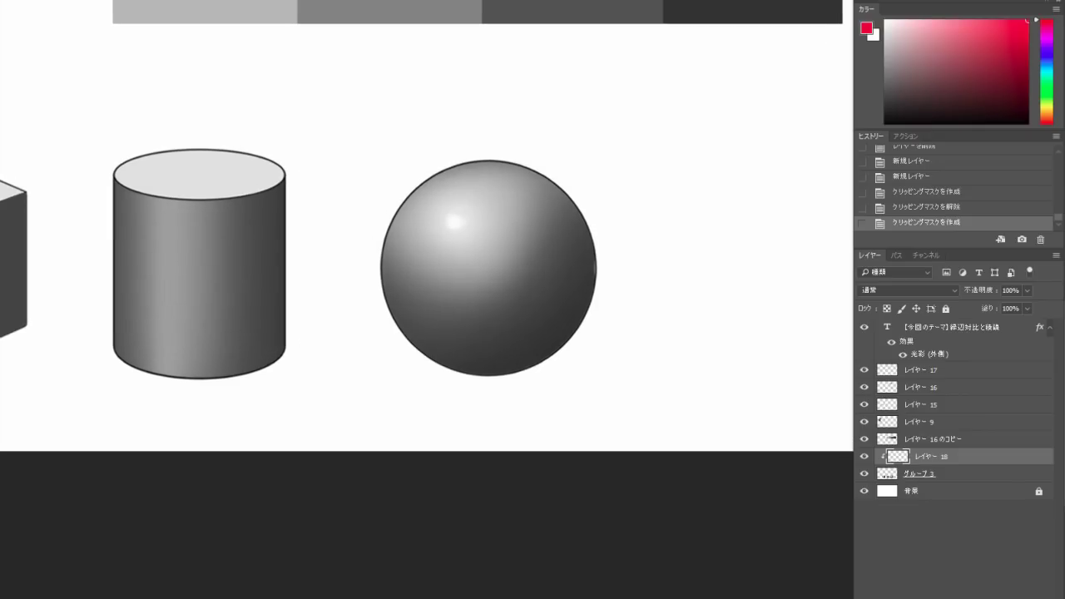
{"action": "right_click", "coordinate": [595, 268]}
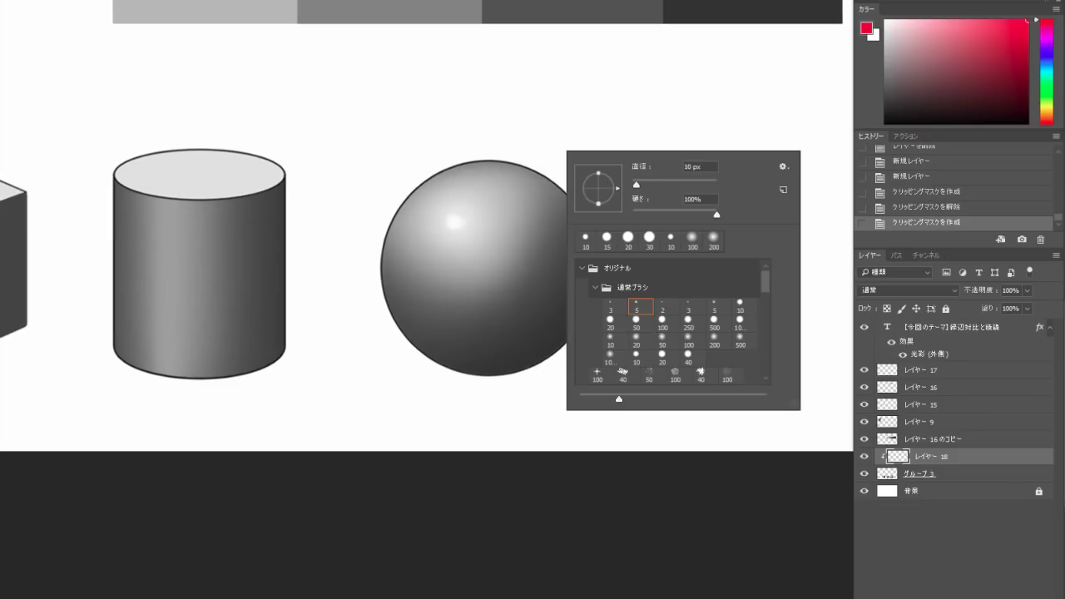
{"action": "left_click", "coordinate": [611, 323]}
{"action": "key", "text": "Return"}
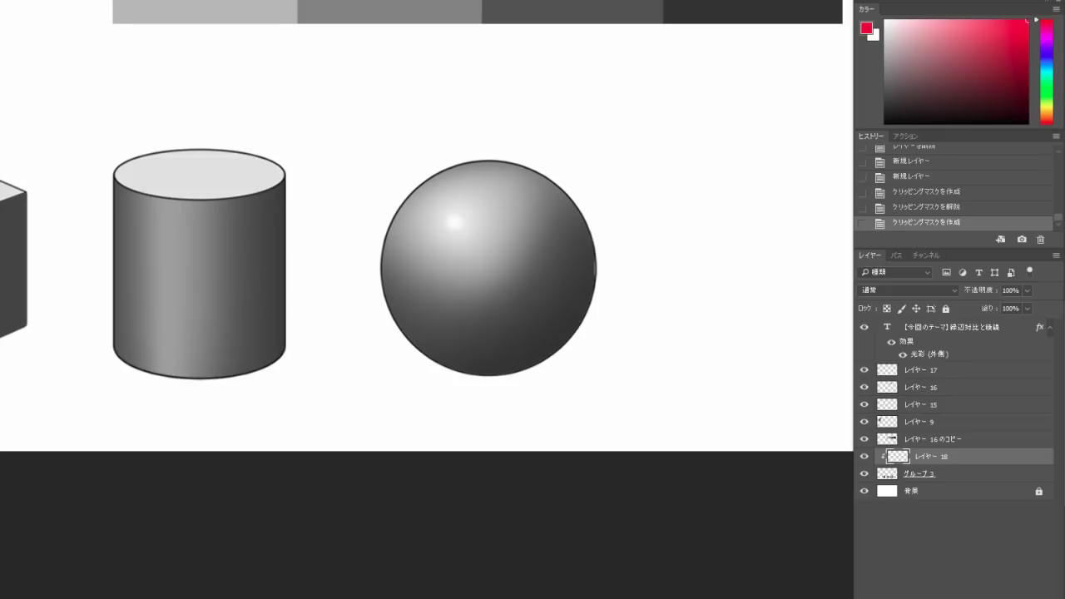
{"action": "left_click", "coordinate": [601, 268]}
{"action": "left_click", "coordinate": [921, 369]}
{"action": "left_click_drag", "start_coordinate": [329, 43], "coordinate": [420, 185]}
{"action": "left_click_drag", "start_coordinate": [359, 147], "coordinate": [437, 139]}
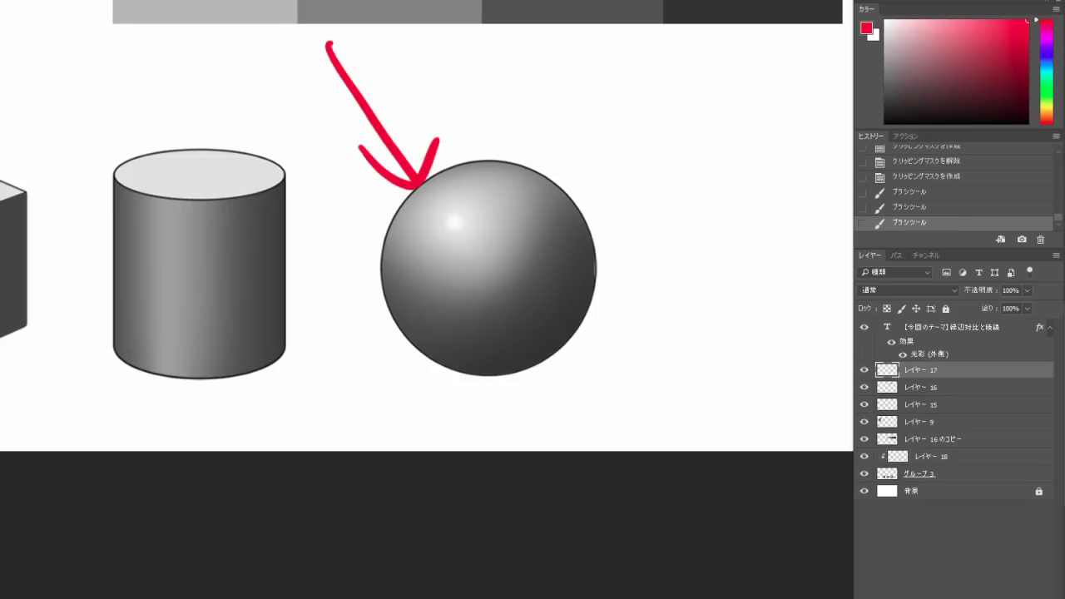
- Draw a red diagonal line along the sphere's lower-left edge and a horizontal red ground line beneath the sphere
{"action": "left_click_drag", "start_coordinate": [317, 240], "coordinate": [480, 409]}
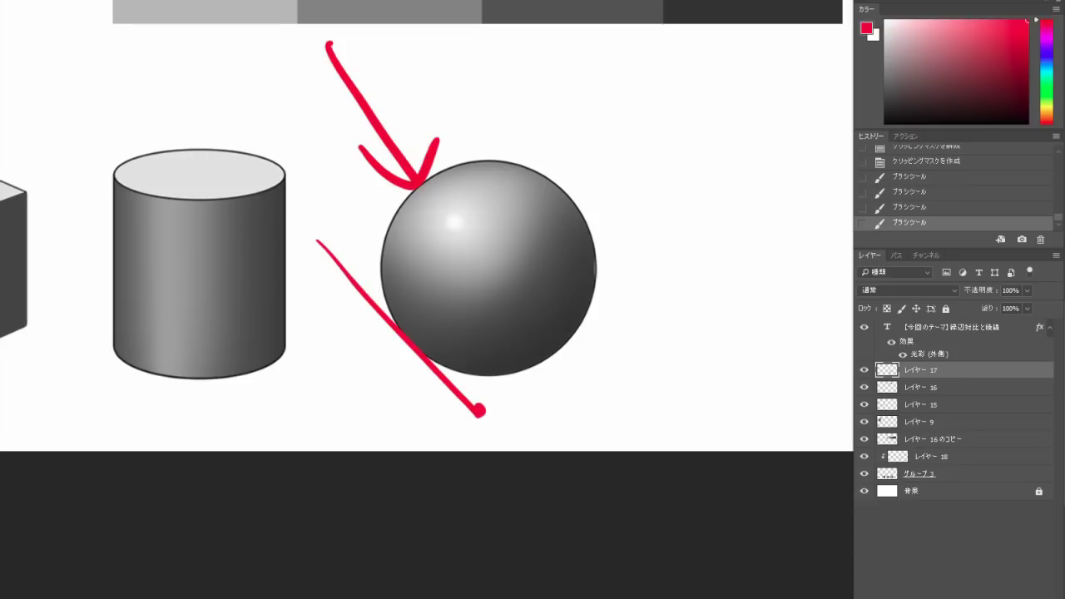
{"action": "left_click", "coordinate": [371, 404]}
{"action": "left_click_drag", "start_coordinate": [311, 400], "coordinate": [784, 403]}
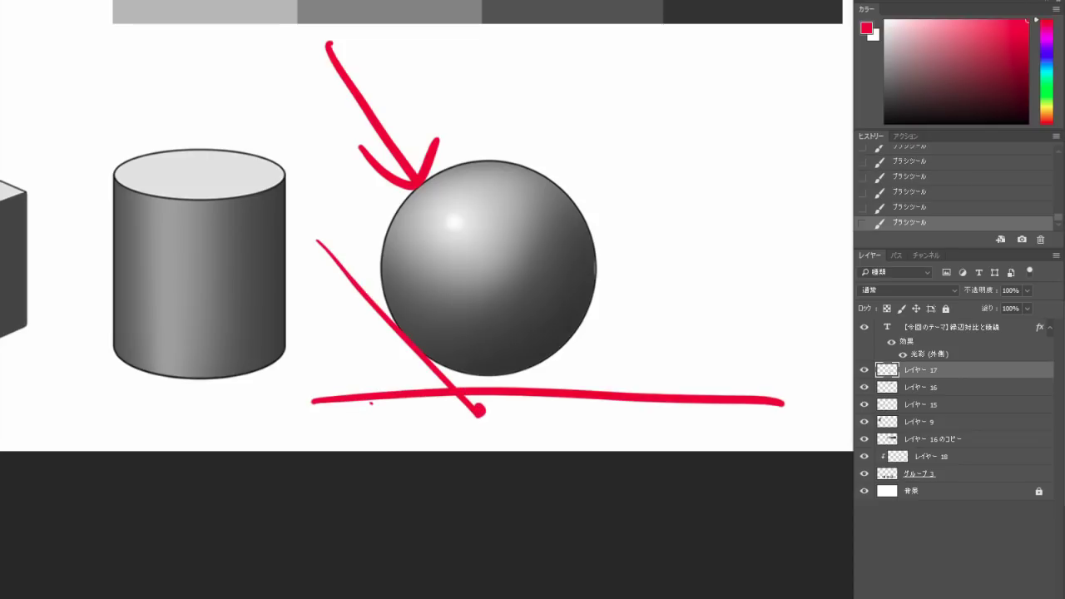
- Draw a red tangent line along the sphere's right edge and a short red arrow pointing at its lower-right edge
{"action": "mouse_move", "coordinate": [543, 130]}
{"action": "left_mouse_down"}
{"action": "mouse_move", "coordinate": [653, 386]}
{"action": "mouse_move", "coordinate": [590, 351]}
{"action": "left_mouse_up"}
{"action": "left_click_drag", "start_coordinate": [615, 359], "coordinate": [605, 326]}
{"action": "key", "text": "ctrl+z"}
{"action": "key", "text": "ctrl+z"}
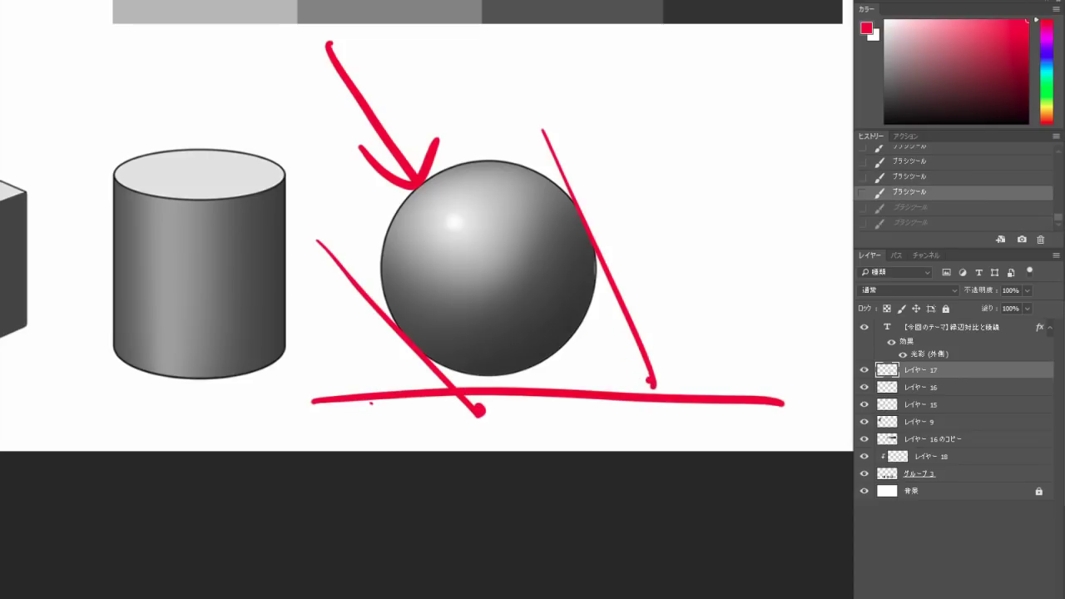
{"action": "left_click", "coordinate": [606, 376]}
{"action": "mouse_move", "coordinate": [620, 383]}
{"action": "left_mouse_down"}
{"action": "mouse_move", "coordinate": [579, 332]}
{"action": "mouse_move", "coordinate": [571, 357]}
{"action": "mouse_move", "coordinate": [620, 339]}
{"action": "left_mouse_up"}
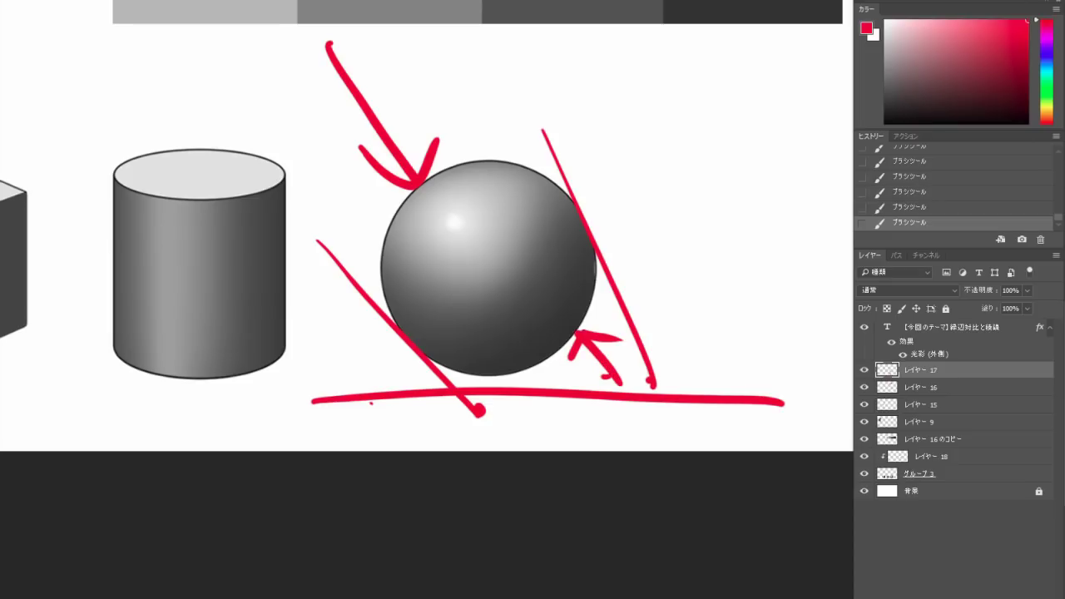
- Toggle レイヤー 17 to compare the sphere with and without the red annotations, and delete that layer
{"action": "left_click", "coordinate": [864, 369]}
{"action": "left_click", "coordinate": [864, 369]}
{"action": "scroll", "coordinate": [608, 195], "scroll_direction": "down", "scroll_amount": 2}
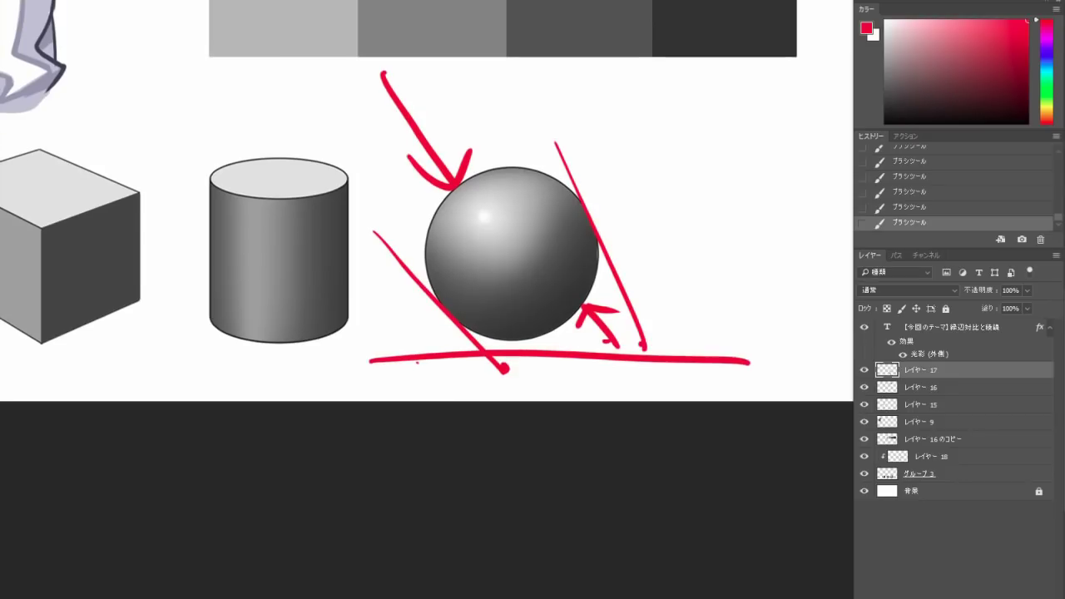
{"action": "mouse_move", "coordinate": [608, 195]}
{"action": "left_mouse_down"}
{"action": "mouse_move", "coordinate": [641, 340]}
{"action": "mouse_move", "coordinate": [741, 432]}
{"action": "left_mouse_up"}
{"action": "scroll", "coordinate": [741, 432], "scroll_direction": "down", "scroll_amount": 1}
{"action": "left_click", "coordinate": [864, 369]}
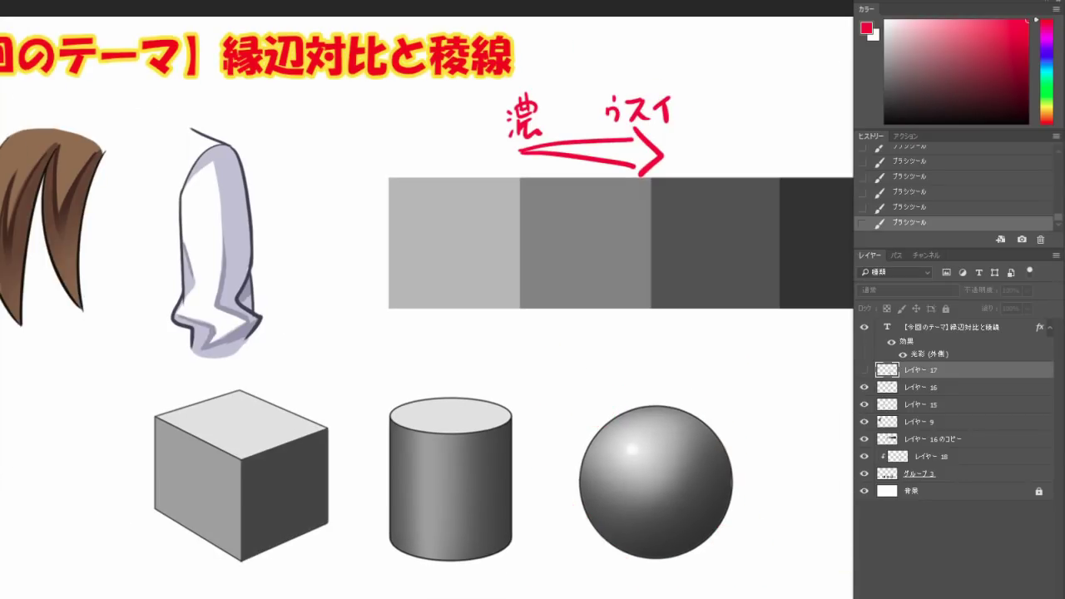
{"action": "left_click", "coordinate": [864, 369]}
{"action": "key", "text": "Delete"}
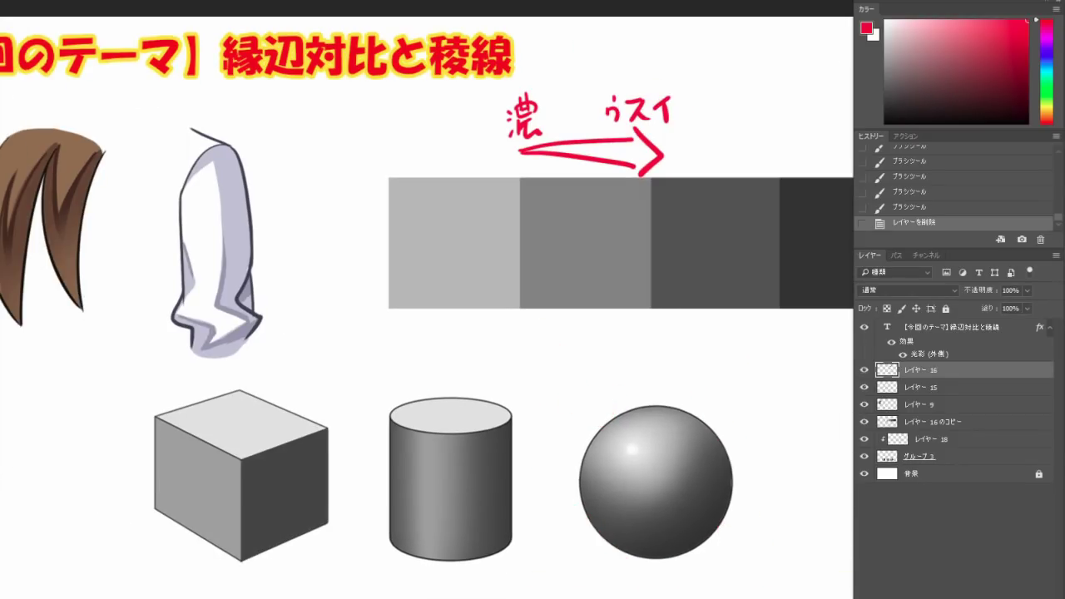
- On レイヤー 18, paint reflected light along the sphere's bottom edge in a mid-grey sampled from the sphere, using the 200 px soft brush
{"action": "scroll", "coordinate": [653, 455], "scroll_direction": "up", "scroll_amount": 2}
{"action": "left_click_drag", "start_coordinate": [653, 455], "coordinate": [528, 245]}
{"action": "scroll", "coordinate": [603, 362], "scroll_direction": "up", "scroll_amount": 3}
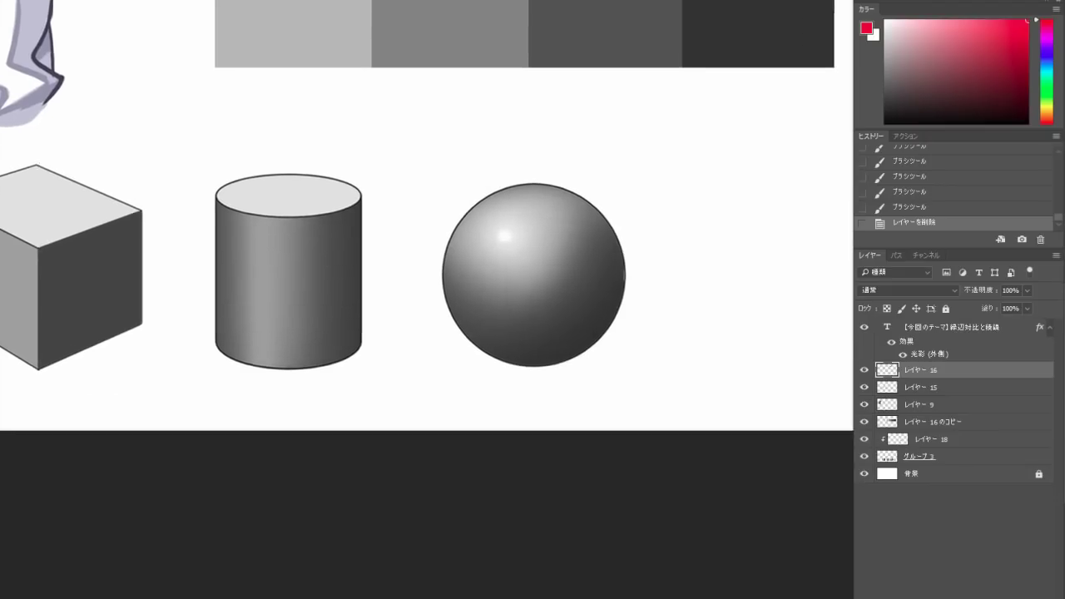
{"action": "left_click", "coordinate": [957, 439]}
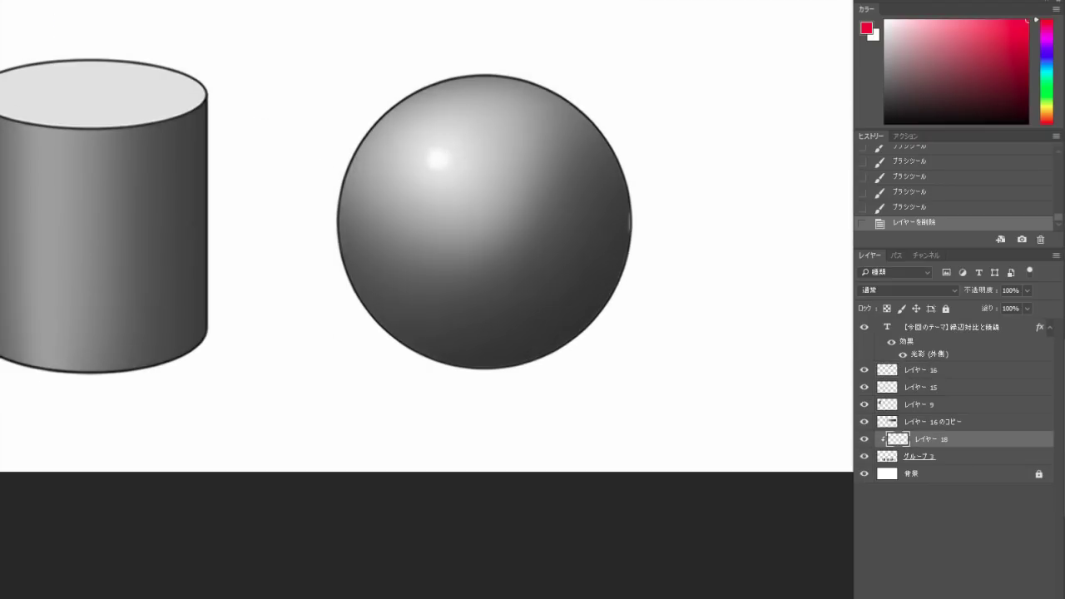
{"action": "left_click", "coordinate": [589, 262], "text": "alt"}
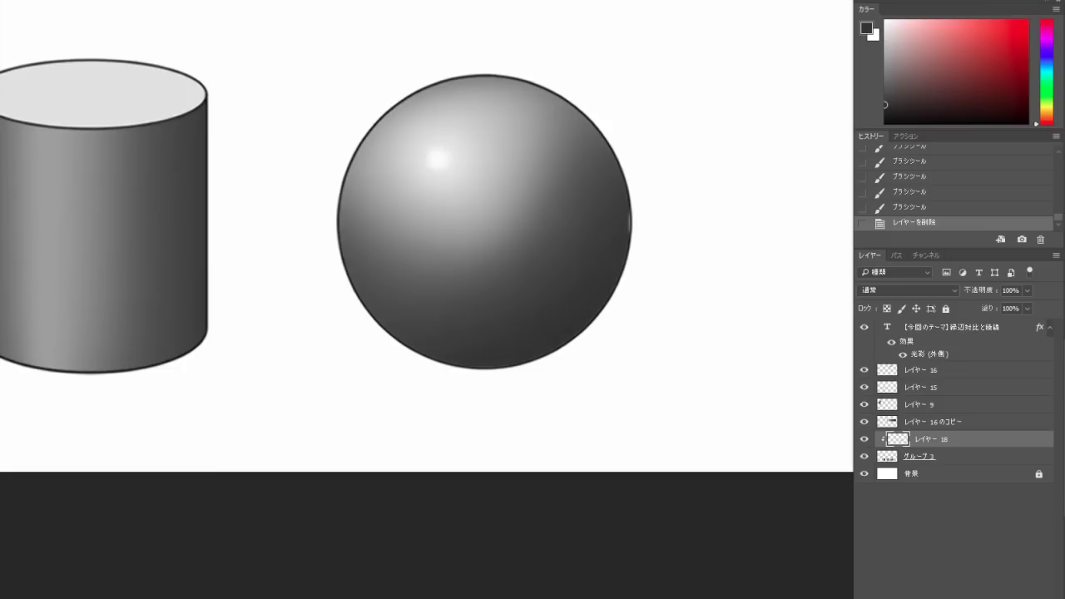
{"action": "left_click", "coordinate": [908, 290]}
{"action": "left_click", "coordinate": [909, 302]}
{"action": "left_click", "coordinate": [549, 177], "text": "alt"}
{"action": "right_click", "coordinate": [663, 144]}
{"action": "left_click", "coordinate": [789, 234]}
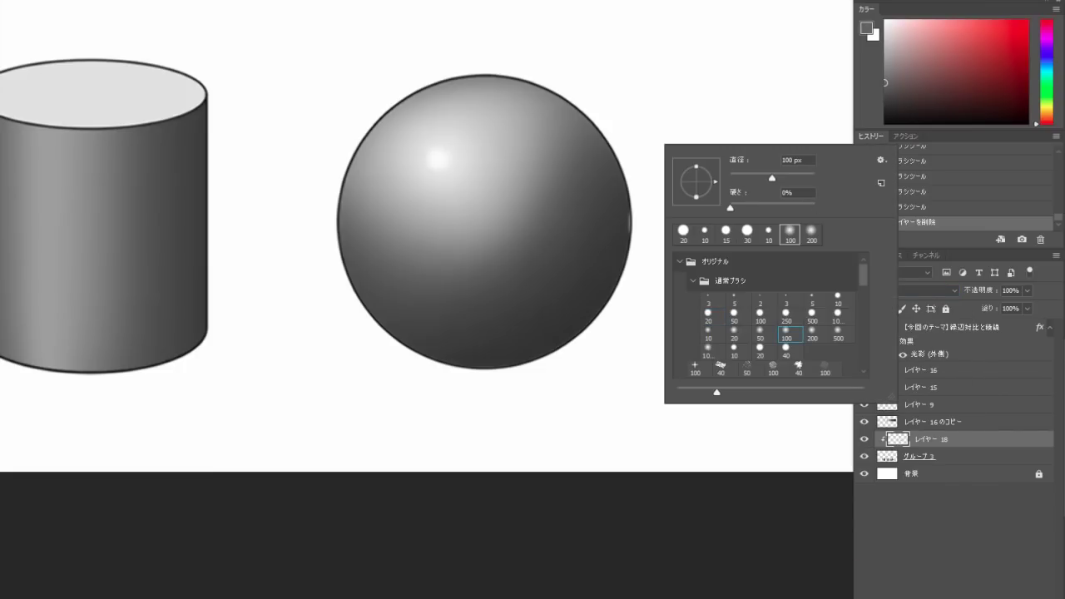
{"action": "left_click", "coordinate": [811, 234]}
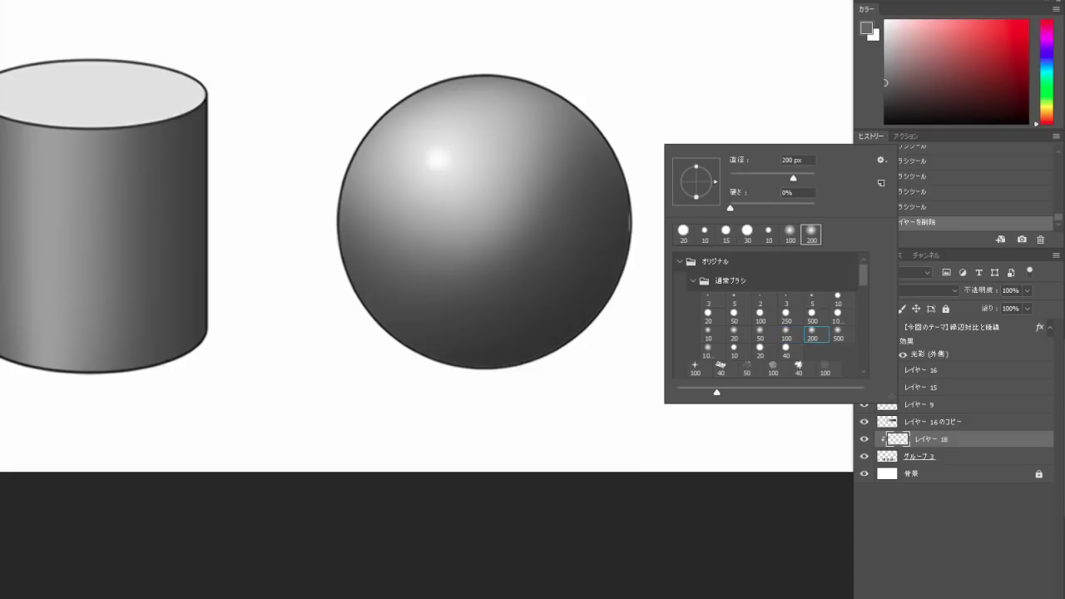
{"action": "left_click_drag", "start_coordinate": [387, 370], "coordinate": [620, 333]}
{"action": "key", "text": "ctrl+z"}
{"action": "mouse_move", "coordinate": [370, 366]}
{"action": "left_mouse_down"}
{"action": "mouse_move", "coordinate": [454, 395]}
{"action": "mouse_move", "coordinate": [636, 304]}
{"action": "left_mouse_up"}
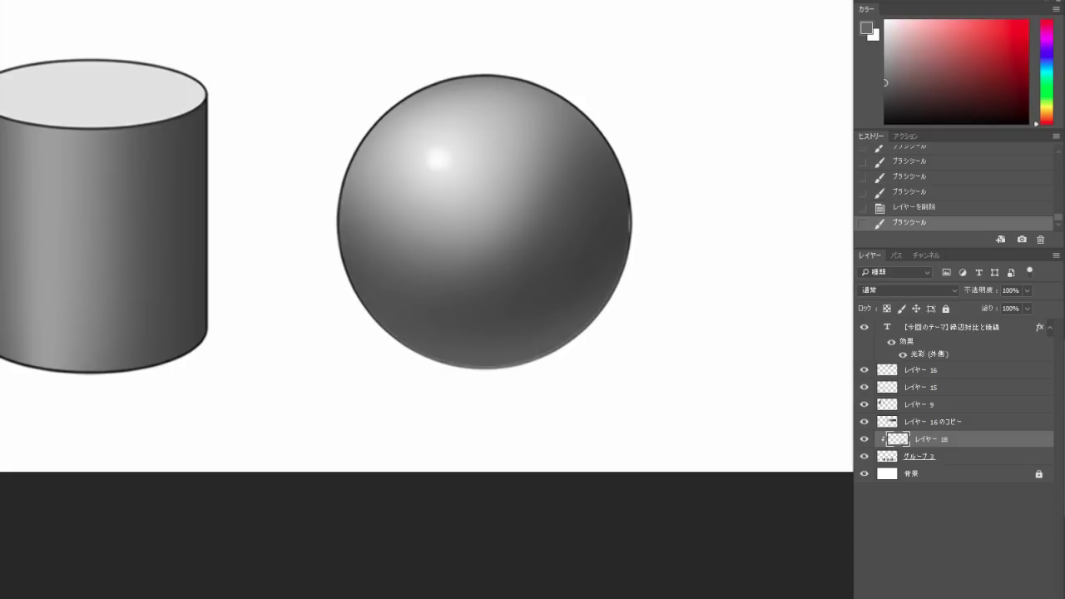
- Strengthen the reflected light along the sphere's lower-right and lower-left edges with the 100 px soft brush
{"action": "right_click", "coordinate": [698, 145]}
{"action": "left_click", "coordinate": [847, 234]}
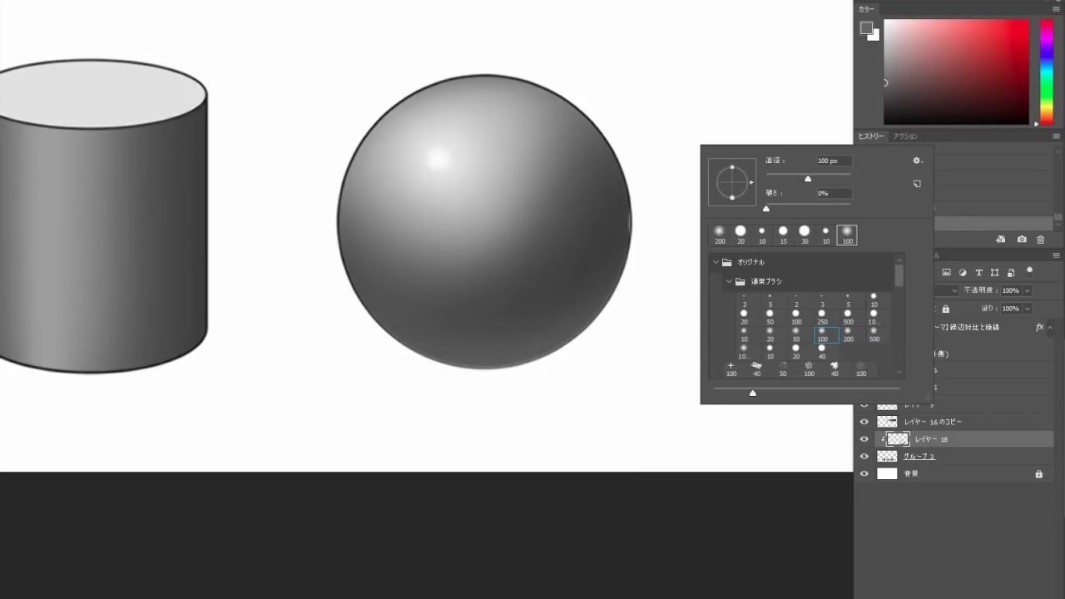
{"action": "left_click_drag", "start_coordinate": [505, 381], "coordinate": [647, 208]}
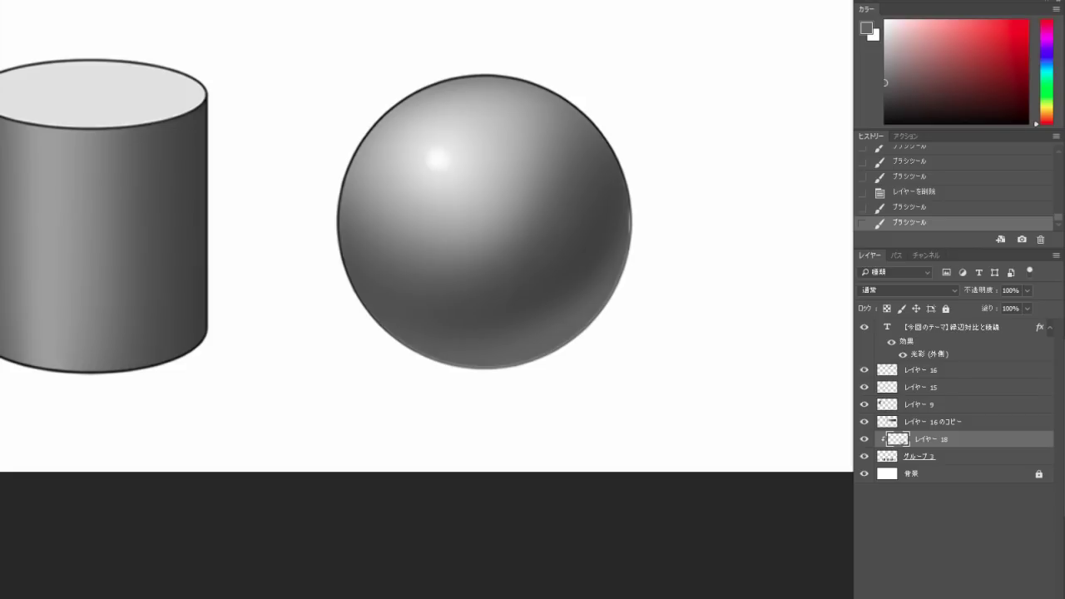
{"action": "left_click_drag", "start_coordinate": [366, 328], "coordinate": [491, 381]}
{"action": "key", "text": "ctrl+z"}
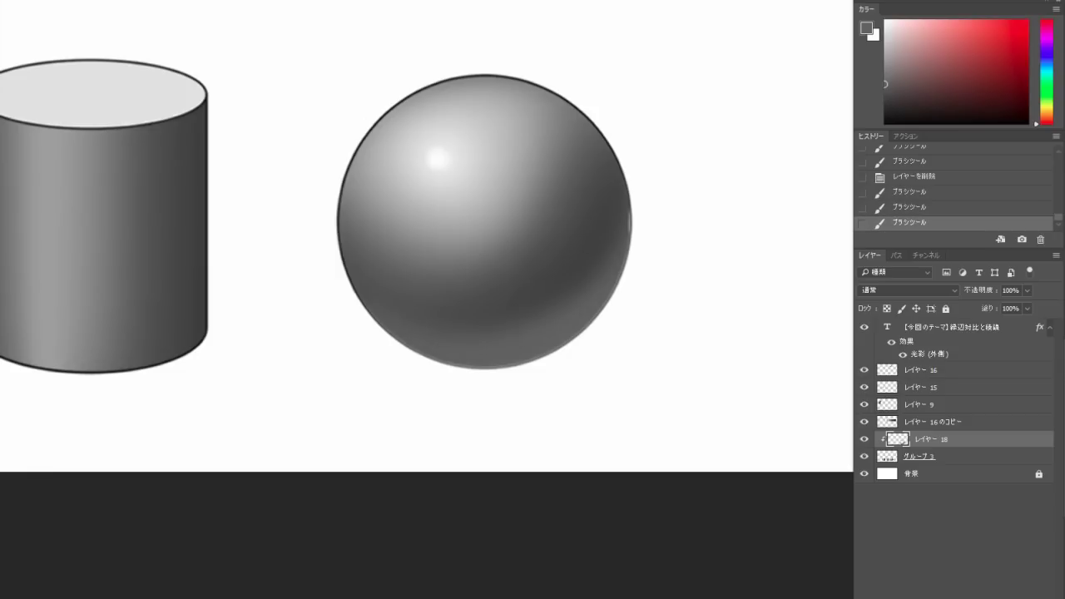
- Paint a dark crescent shadow inside the sphere's lower right with an 80 px soft brush, using near-black sampled from the outline
{"action": "left_click", "coordinate": [614, 218], "text": "alt"}
{"action": "left_click", "coordinate": [621, 170], "text": "alt"}
{"action": "right_click", "coordinate": [678, 164]}
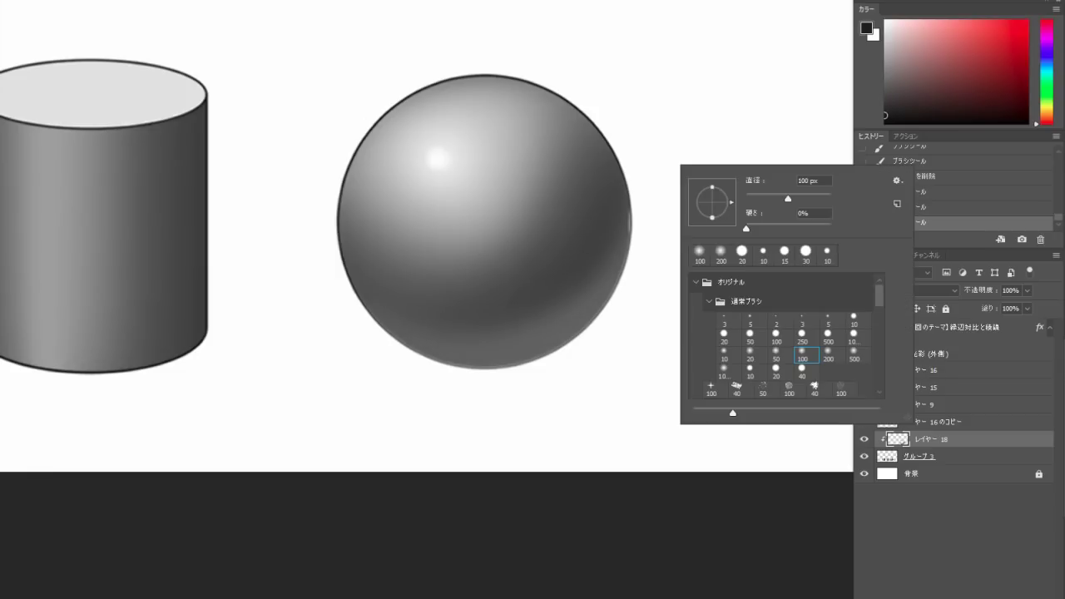
{"action": "left_click", "coordinate": [776, 354]}
{"action": "key", "text": "Return"}
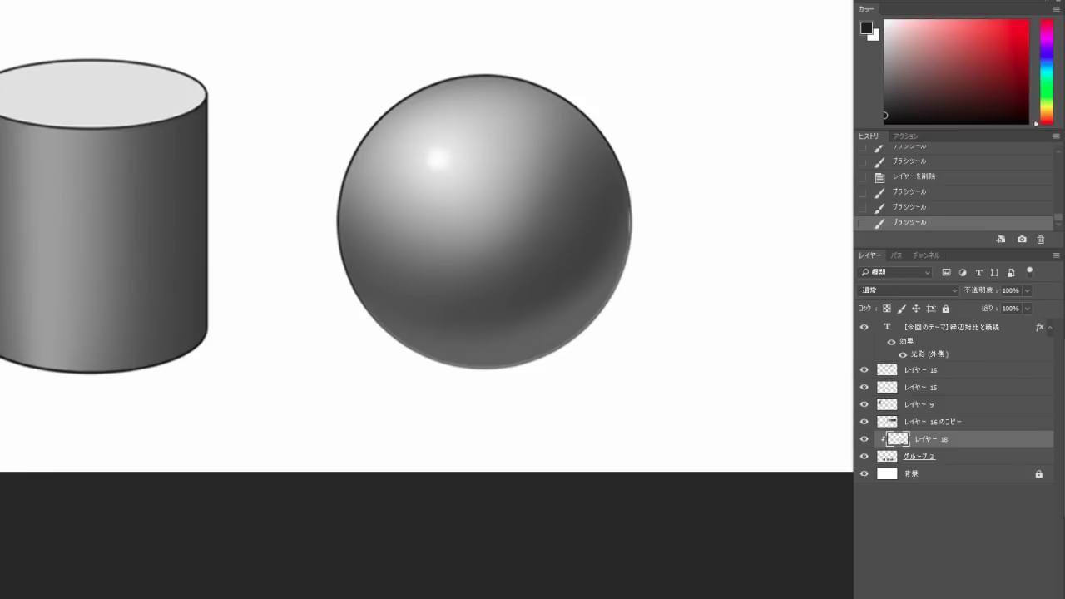
{"action": "left_click_drag", "start_coordinate": [394, 262], "coordinate": [573, 170]}
{"action": "key", "text": "ctrl+z"}
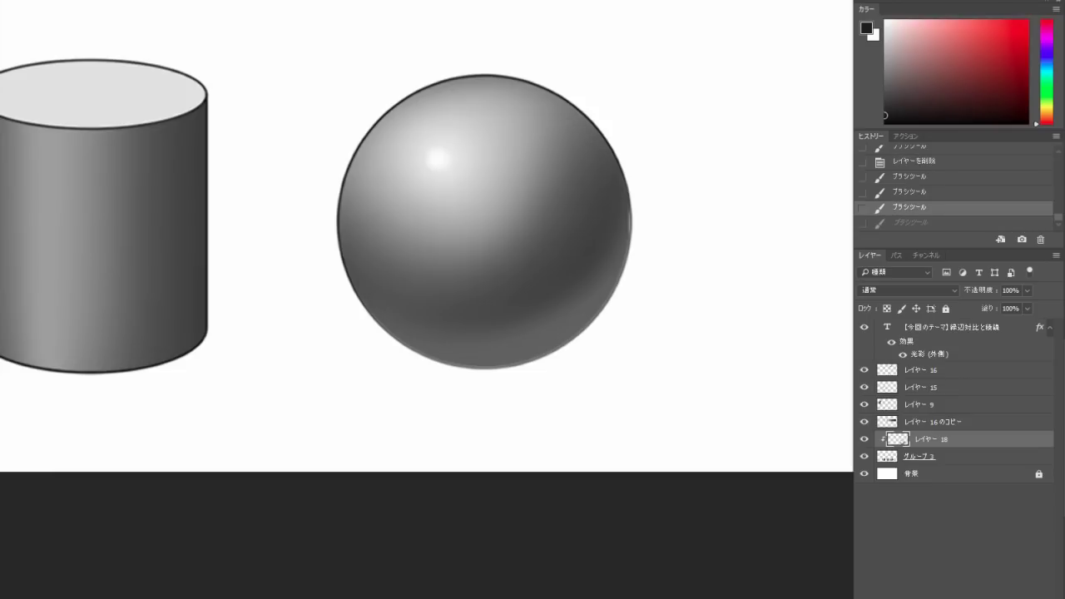
{"action": "left_click_drag", "start_coordinate": [393, 256], "coordinate": [573, 162]}
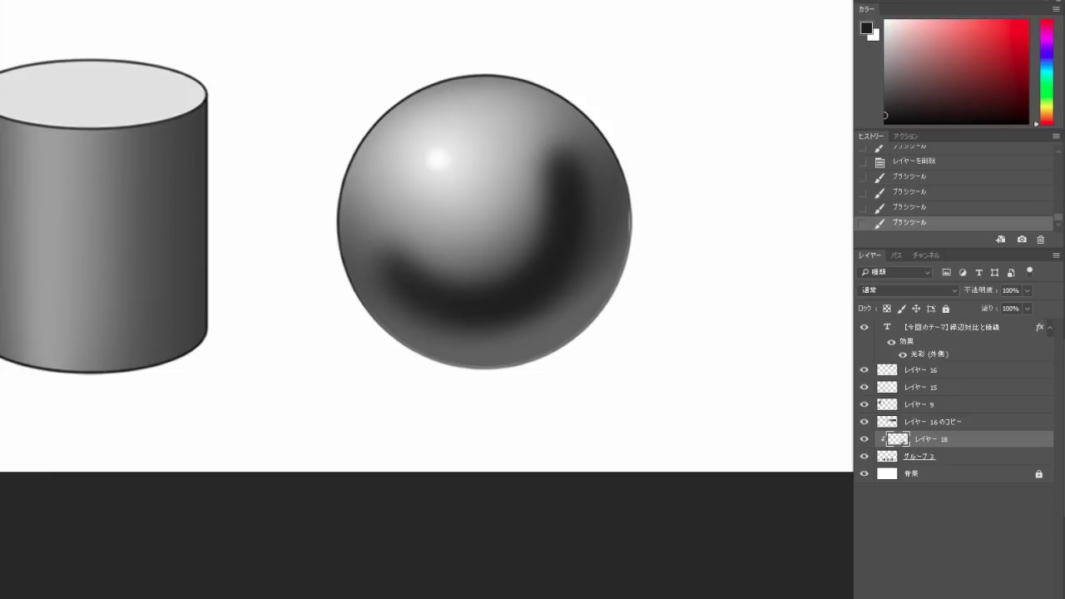
{"action": "key", "text": "ctrl+z"}
{"action": "mouse_move", "coordinate": [395, 254]}
{"action": "left_mouse_down"}
{"action": "mouse_move", "coordinate": [517, 308]}
{"action": "mouse_move", "coordinate": [580, 176]}
{"action": "mouse_move", "coordinate": [697, 468]}
{"action": "mouse_move", "coordinate": [662, 479]}
{"action": "mouse_move", "coordinate": [524, 246]}
{"action": "left_mouse_up"}
{"action": "scroll", "coordinate": [555, 189], "scroll_direction": "down", "scroll_amount": 5}
{"action": "scroll", "coordinate": [661, 458], "scroll_direction": "up", "scroll_amount": 3}
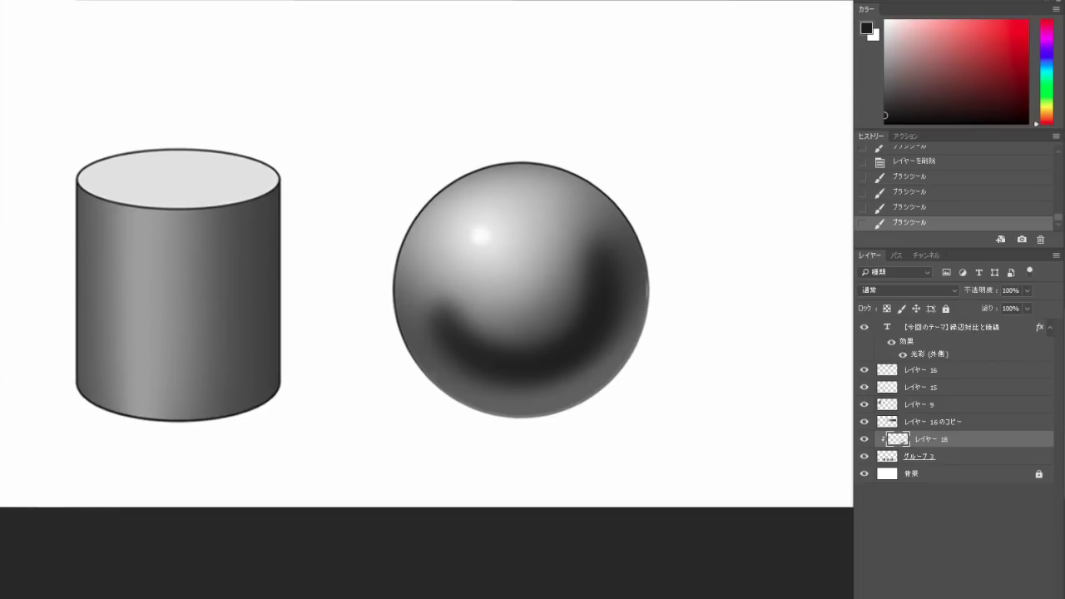
- Soften both ends of the dark crescent on the sphere with the Eraser at 200 px
{"action": "right_click", "coordinate": [491, 233]}
{"action": "left_click", "coordinate": [532, 322]}
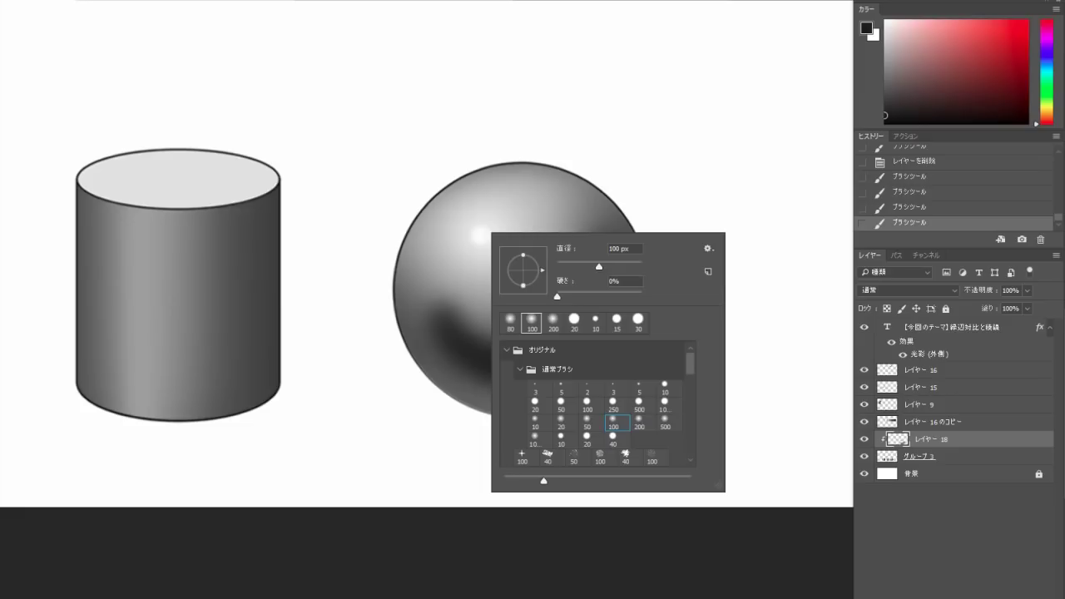
{"action": "left_click", "coordinate": [553, 322]}
{"action": "left_click_drag", "start_coordinate": [431, 297], "coordinate": [442, 308]}
{"action": "left_click_drag", "start_coordinate": [589, 242], "coordinate": [601, 256]}
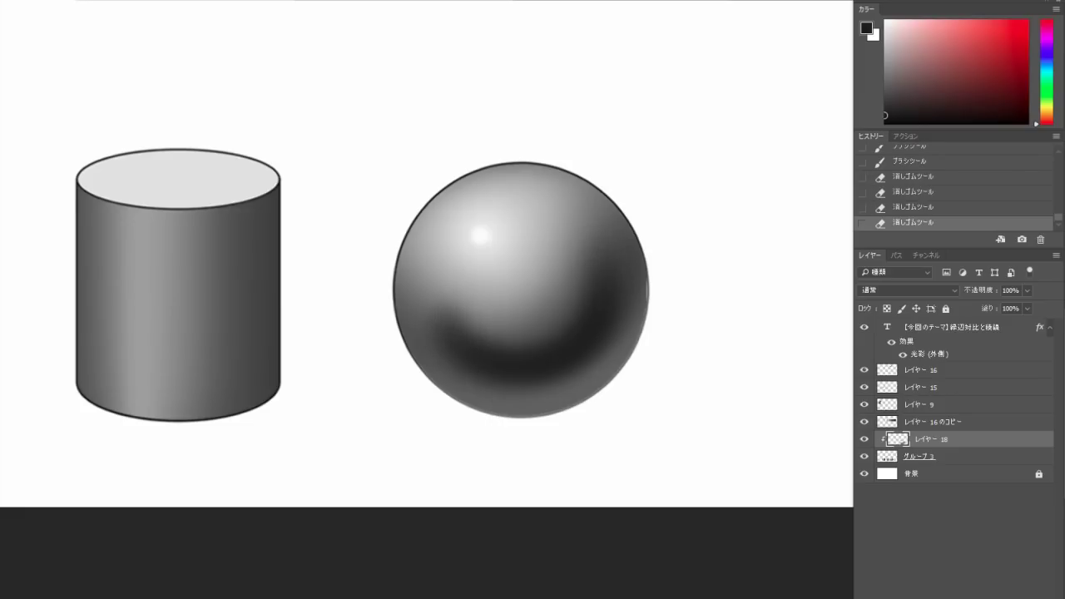
- Compare the sphere with and without レイヤー 18, and erase a little more of the crescent shadow's left end
{"action": "key", "text": "ctrl+minus"}
{"action": "key", "text": "ctrl+minus"}
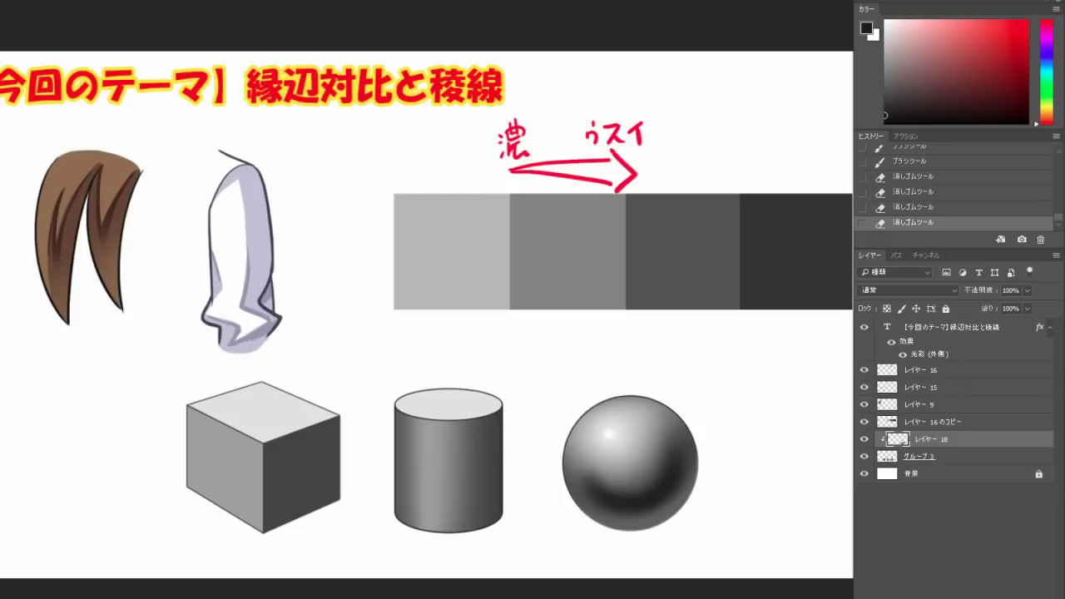
{"action": "key", "text": "ctrl+plus"}
{"action": "key", "text": "ctrl+plus"}
{"action": "key", "text": "ctrl+plus"}
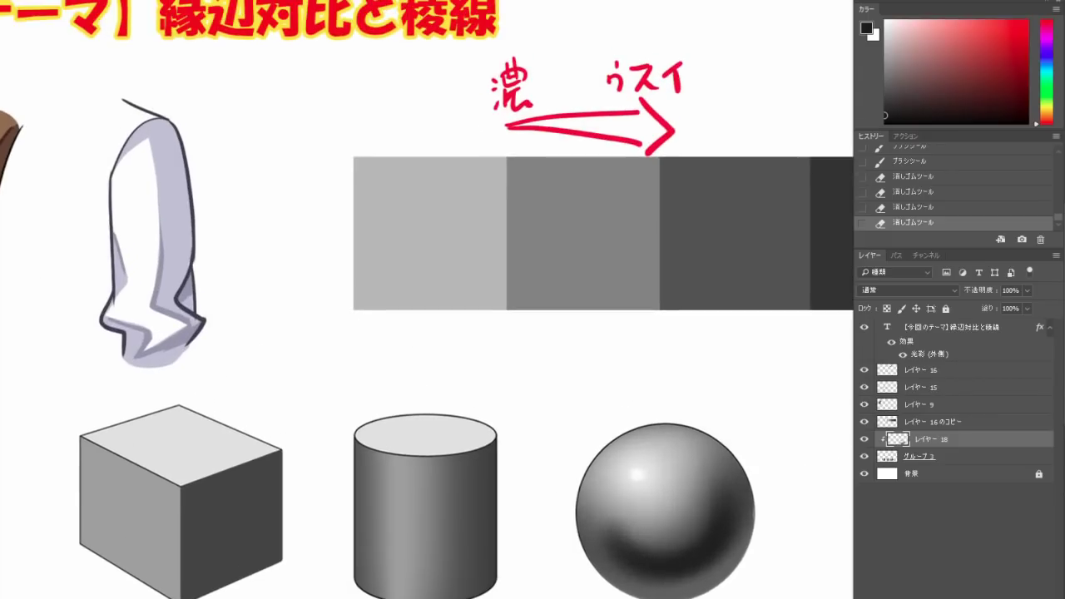
{"action": "left_click_drag", "start_coordinate": [583, 465], "coordinate": [424, 206]}
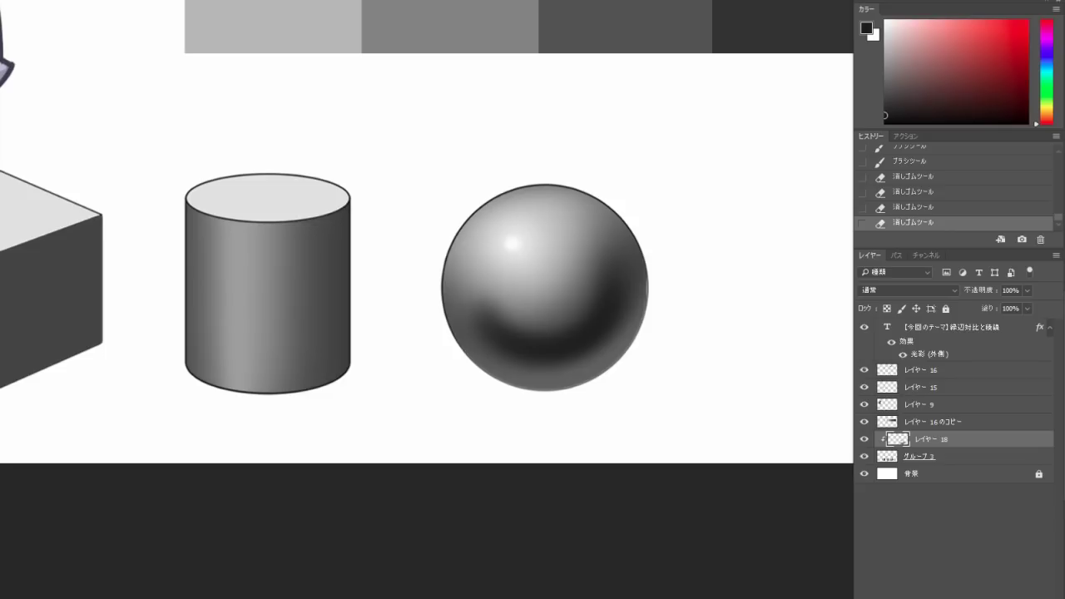
{"action": "scroll", "coordinate": [485, 347], "scroll_direction": "up", "scroll_amount": 1}
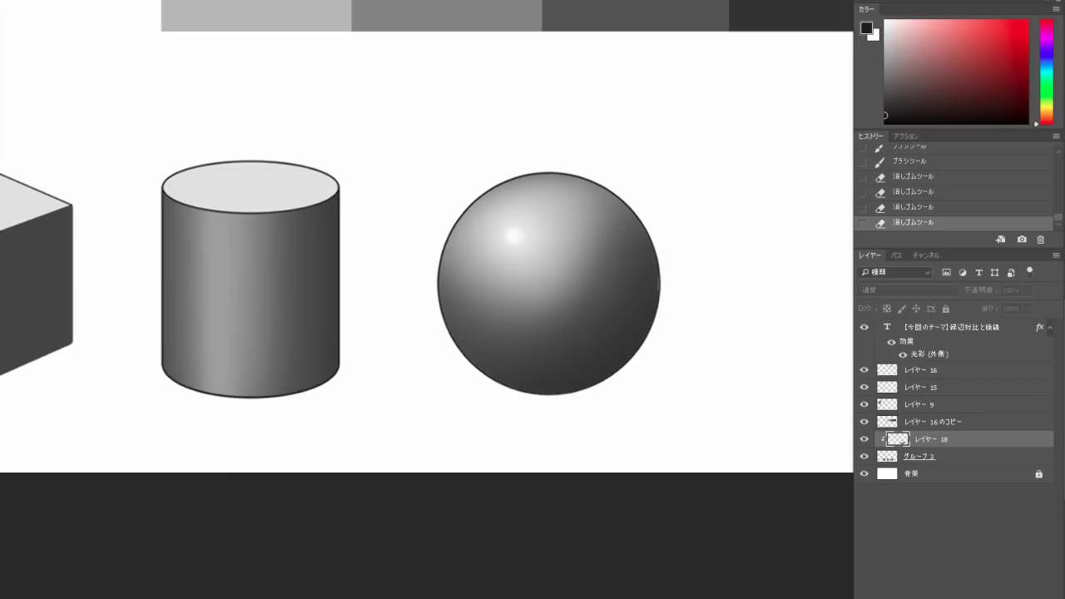
{"action": "left_click_drag", "start_coordinate": [478, 303], "coordinate": [492, 328]}
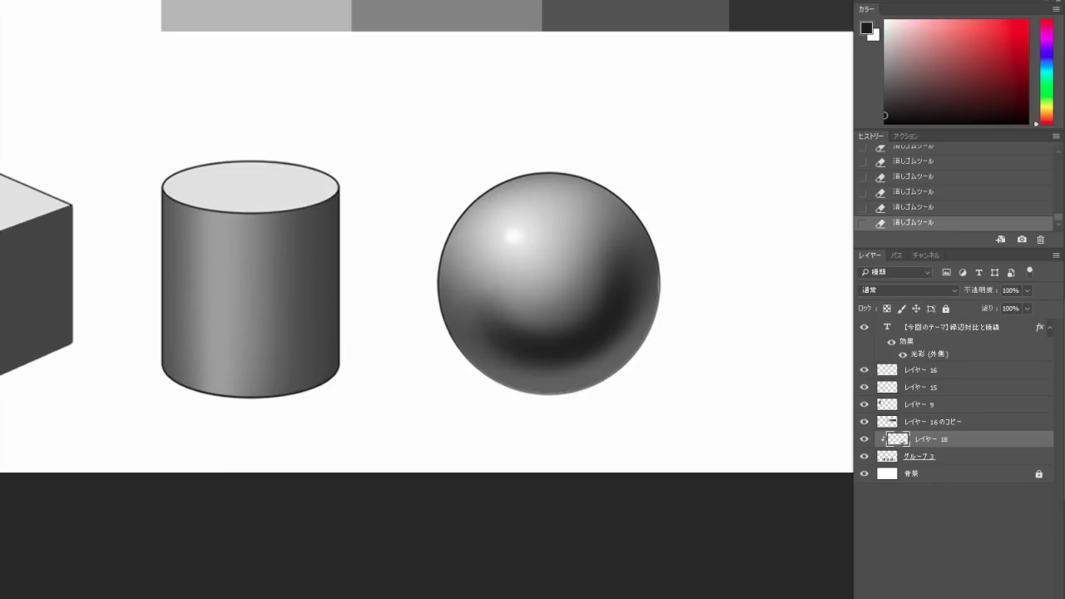
- Add a new layer above レイヤー 18 and set up a bright red 20 px hard brush
{"action": "key", "text": "ctrl+shift+alt+n"}
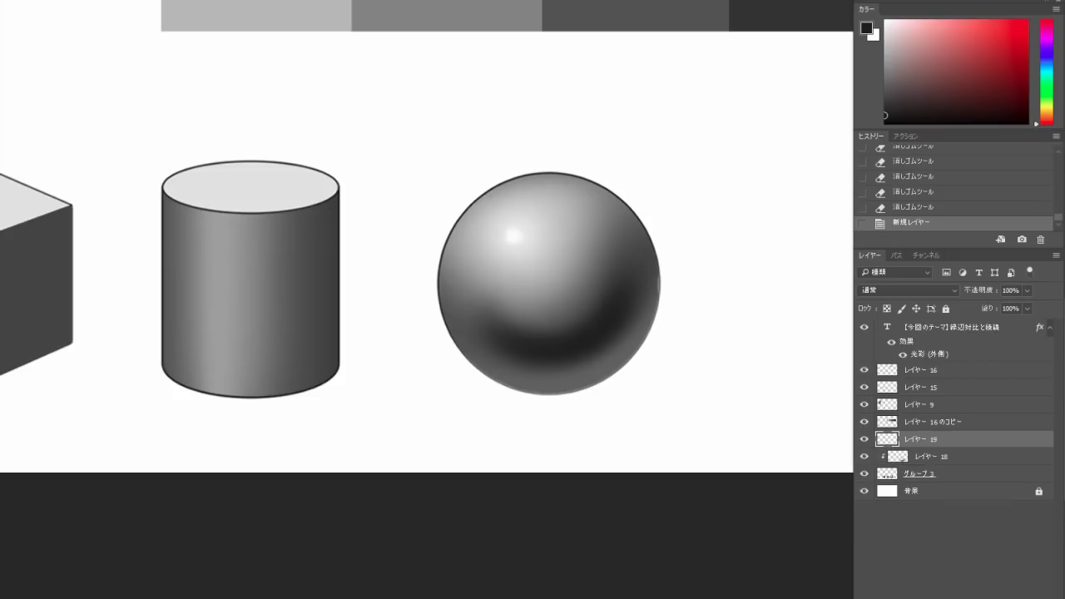
{"action": "left_click", "coordinate": [1028, 21]}
{"action": "right_click", "coordinate": [655, 201]}
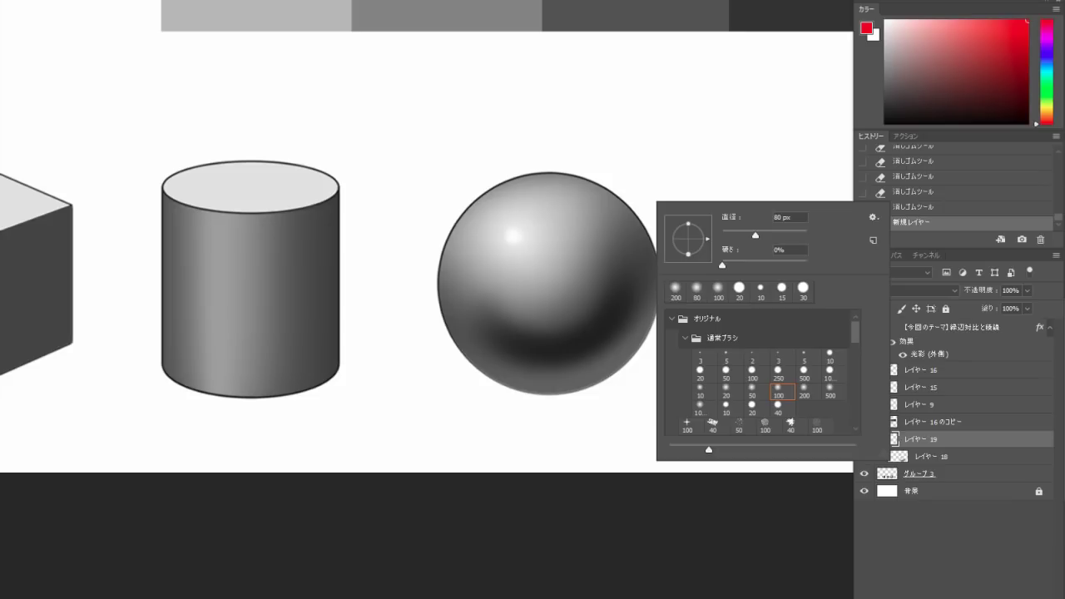
{"action": "left_click", "coordinate": [702, 374]}
{"action": "key", "text": "Return"}
- Try tracing the sphere's ridge line with a red curve along the dark crescent
{"action": "left_click_drag", "start_coordinate": [456, 297], "coordinate": [616, 241]}
{"action": "key", "text": "ctrl+z"}
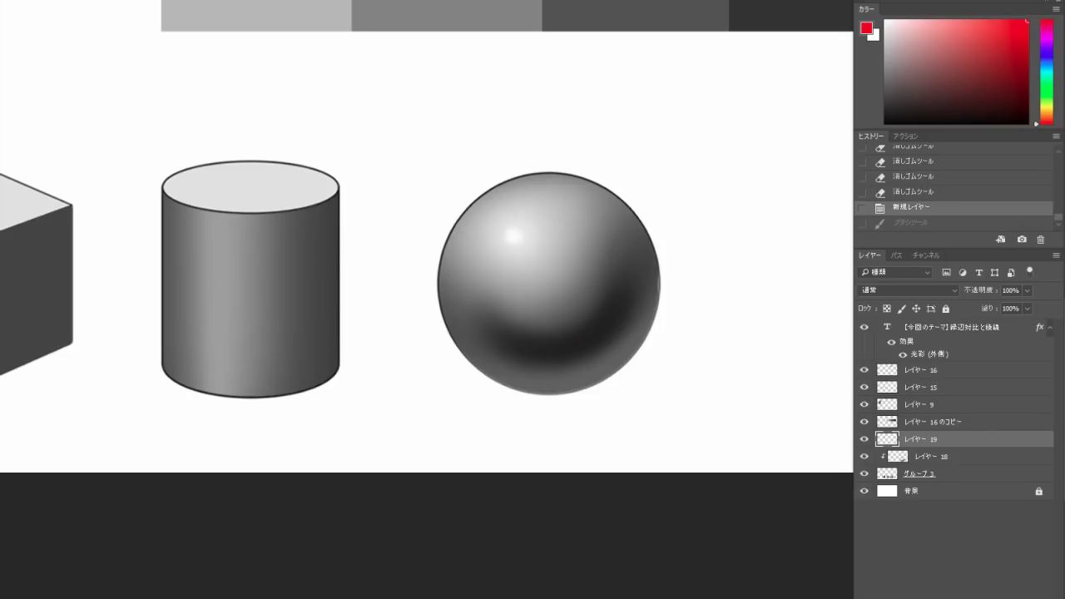
{"action": "left_click_drag", "start_coordinate": [694, 233], "coordinate": [623, 280]}
{"action": "key", "text": "ctrl+z"}
{"action": "mouse_move", "coordinate": [481, 308]}
{"action": "left_mouse_down"}
{"action": "mouse_move", "coordinate": [644, 265]}
{"action": "mouse_move", "coordinate": [640, 298]}
{"action": "left_mouse_up"}
{"action": "key", "text": "ctrl+z"}
{"action": "key", "text": "ctrl+z"}
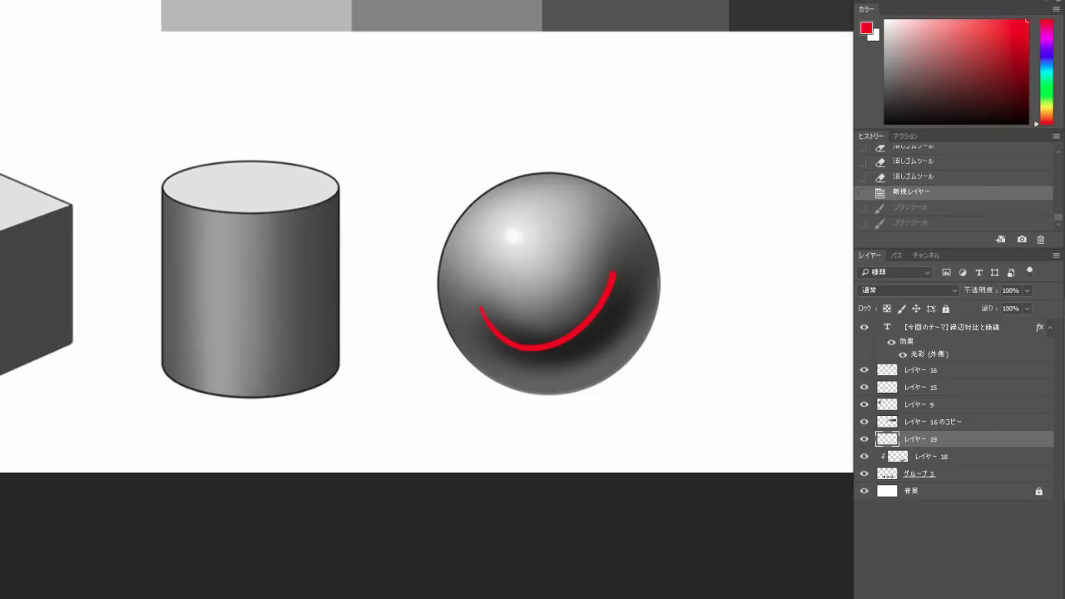
{"action": "left_click_drag", "start_coordinate": [471, 293], "coordinate": [649, 231]}
{"action": "key", "text": "ctrl+minus"}
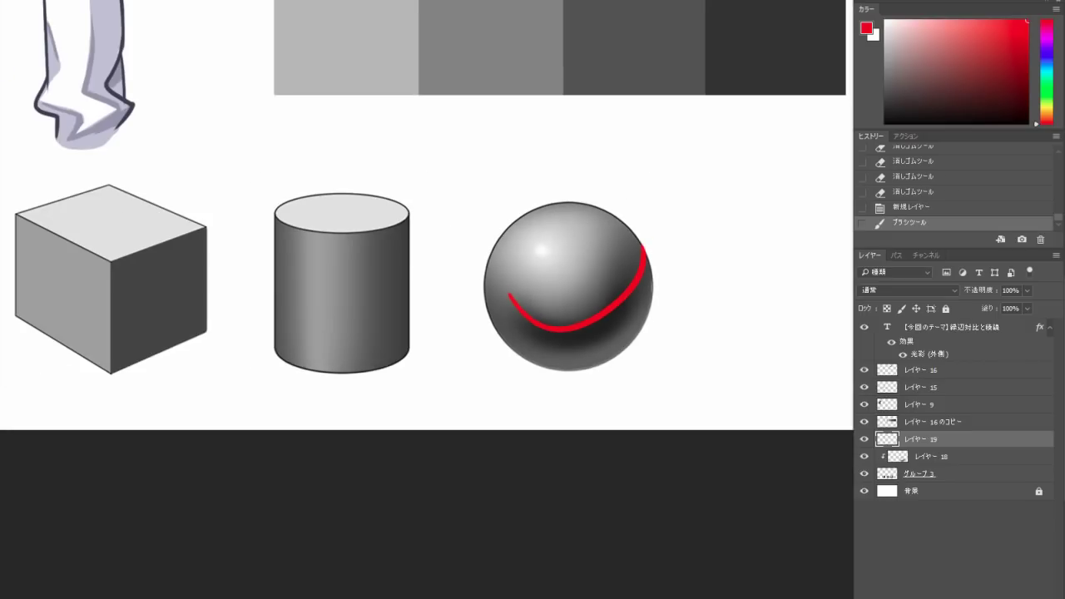
{"action": "key", "text": "ctrl+z"}
- Add another new layer directly above レイヤー 18 and clip it to the solids with a clipping mask
{"action": "left_click_drag", "start_coordinate": [416, 249], "coordinate": [571, 239]}
{"action": "key", "text": "ctrl+minus"}
{"action": "scroll", "coordinate": [492, 446], "scroll_direction": "up", "scroll_amount": 3}
{"action": "left_click", "coordinate": [932, 456]}
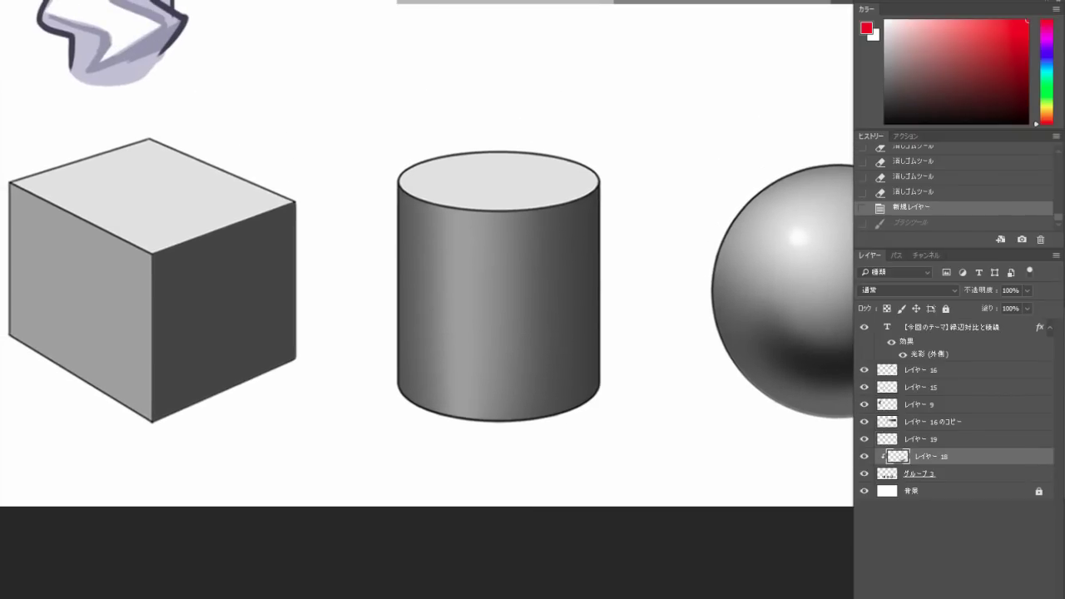
{"action": "key", "text": "ctrl+shift+alt+n"}
{"action": "key", "text": "ctrl+alt+g"}
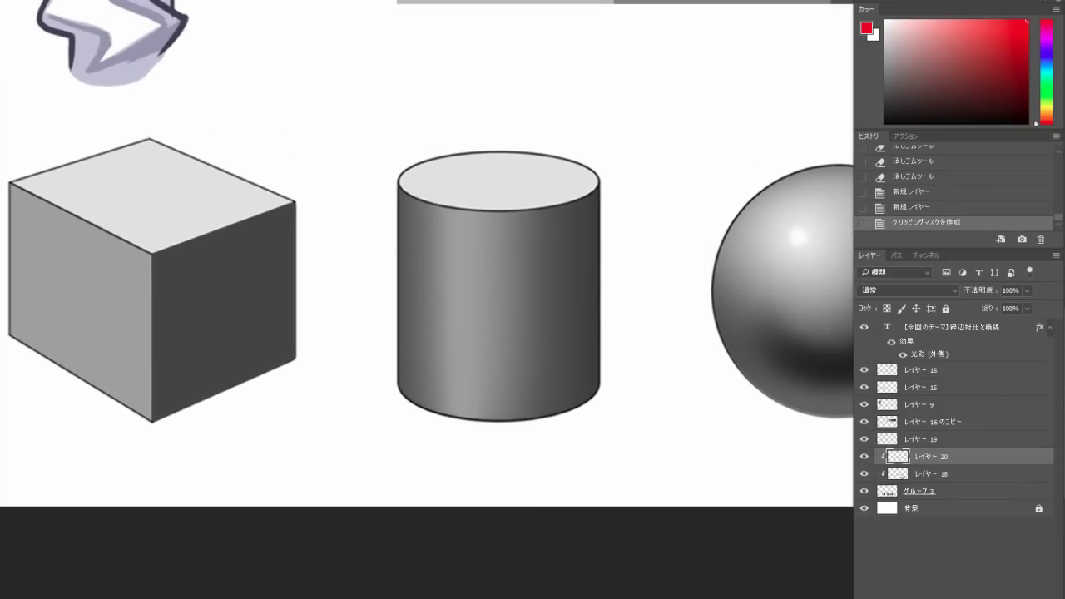
- Paint a bright vertical highlight down the cylinder's side on レイヤー 20 with a soft brush, using light grey sampled from its top face
{"action": "right_click", "coordinate": [570, 182]}
{"action": "left_click", "coordinate": [640, 371]}
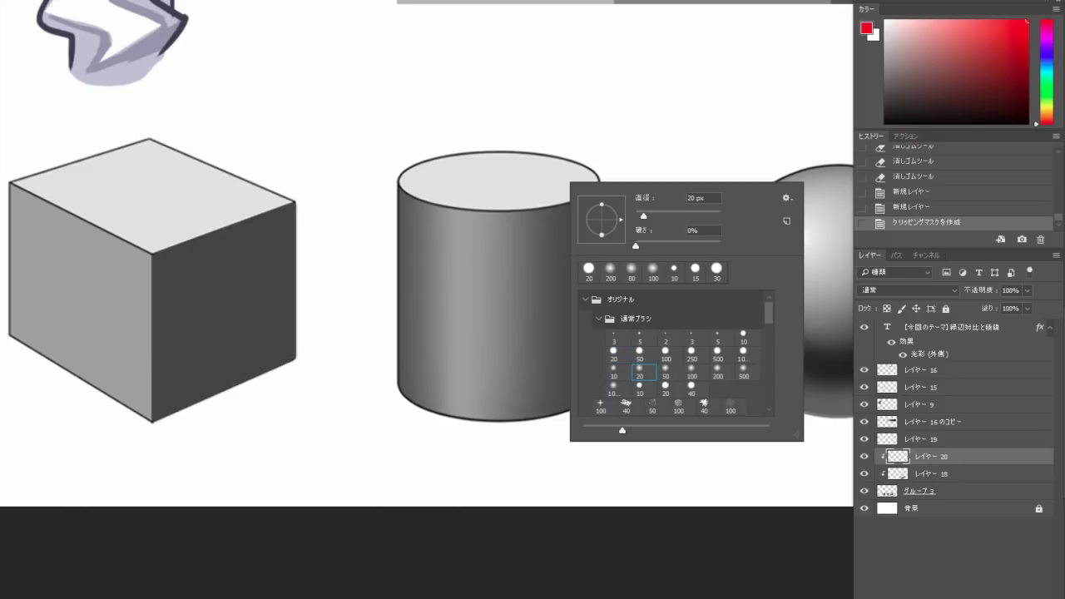
{"action": "left_click", "coordinate": [617, 355]}
{"action": "left_click", "coordinate": [640, 371]}
{"action": "left_click", "coordinate": [462, 310], "text": "alt"}
{"action": "left_click", "coordinate": [463, 187], "text": "alt"}
{"action": "left_click", "coordinate": [442, 234]}
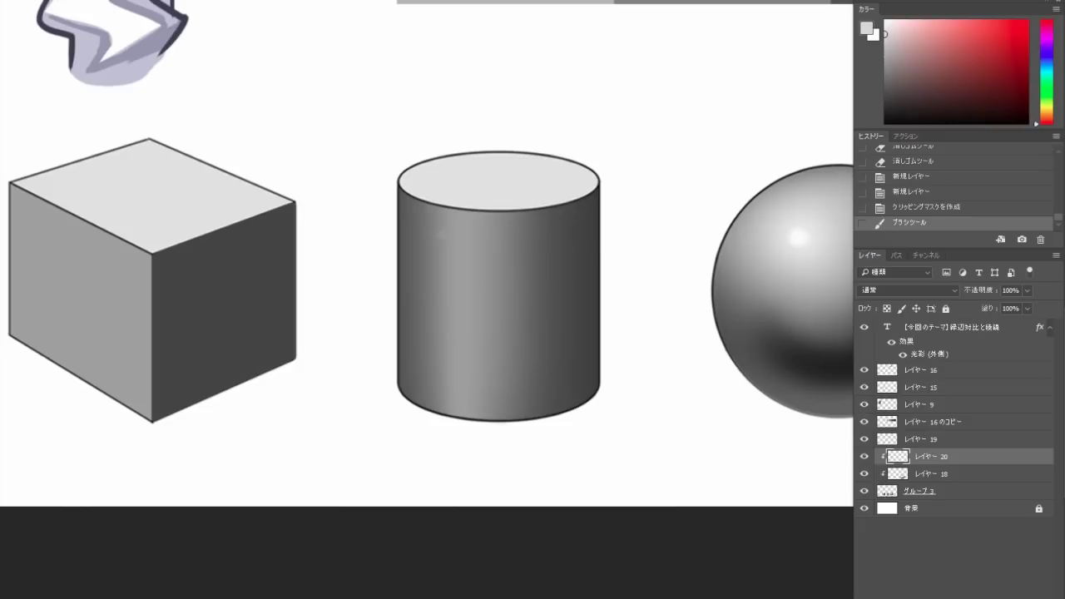
{"action": "left_click_drag", "start_coordinate": [464, 206], "coordinate": [464, 423]}
{"action": "key", "text": "ctrl+z"}
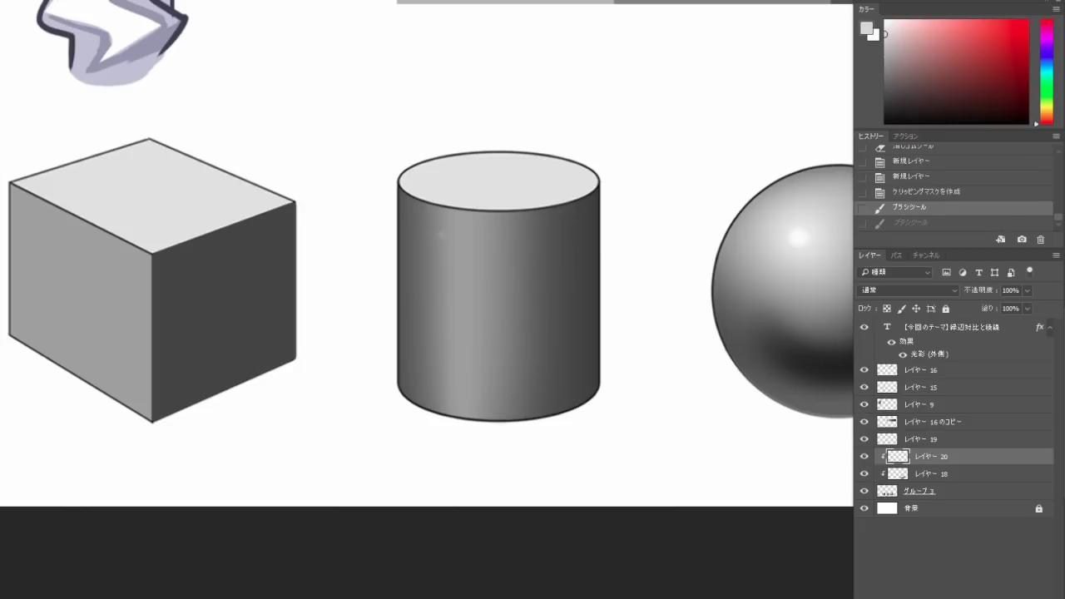
{"action": "key", "text": "ctrl+z"}
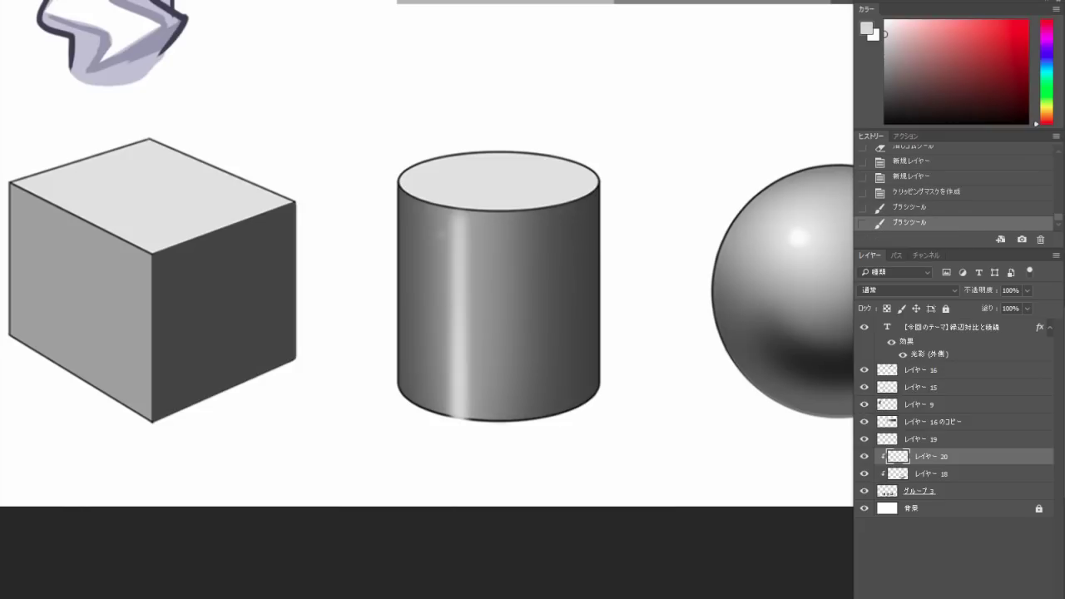
- Paint soft reflected light down the cylinder's right edge, using mid-grey sampled from the left part of its side
{"action": "key", "text": "x"}
{"action": "left_click", "coordinate": [424, 241], "text": "alt"}
{"action": "left_click_drag", "start_coordinate": [595, 187], "coordinate": [595, 399]}
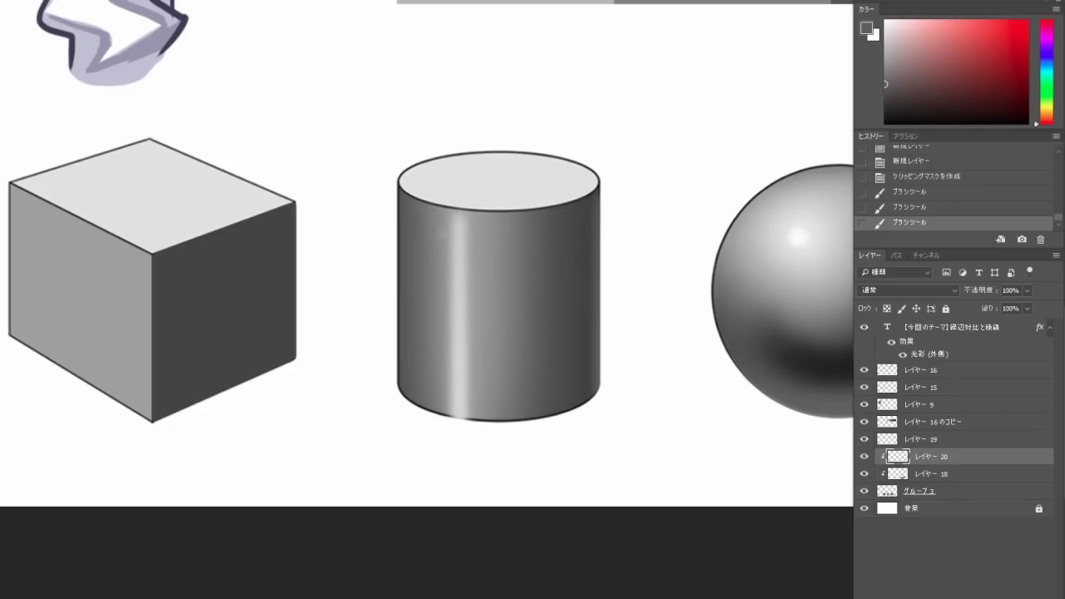
{"action": "left_click_drag", "start_coordinate": [594, 188], "coordinate": [593, 399]}
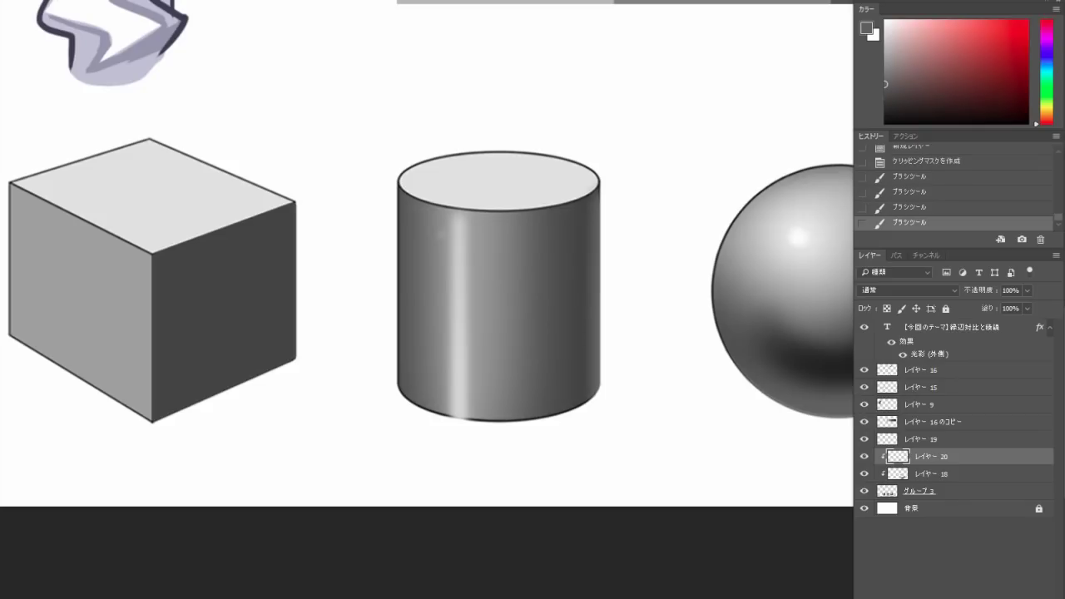
{"action": "left_click_drag", "start_coordinate": [589, 188], "coordinate": [586, 406]}
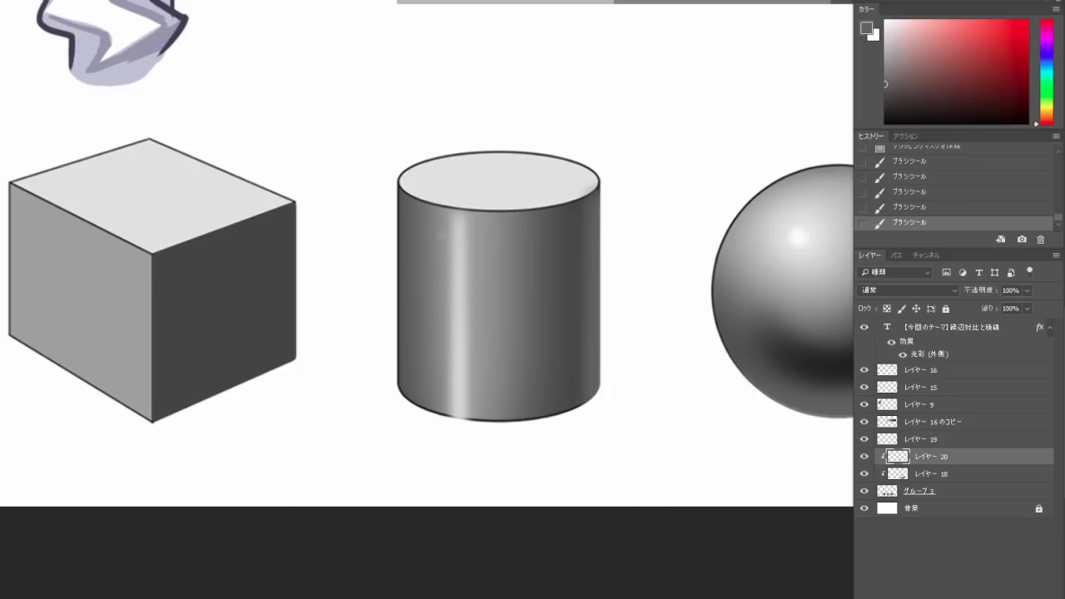
- Paint a soft dark grey vertical shadow band on the cylinder's side, just inside the lighter right edge
{"action": "left_click", "coordinate": [573, 230], "text": "alt"}
{"action": "left_click", "coordinate": [885, 114]}
{"action": "left_click_drag", "start_coordinate": [565, 213], "coordinate": [566, 416]}
{"action": "key", "text": "ctrl+z"}
{"action": "left_click", "coordinate": [565, 230], "text": "alt"}
{"action": "left_click", "coordinate": [579, 242], "text": "alt"}
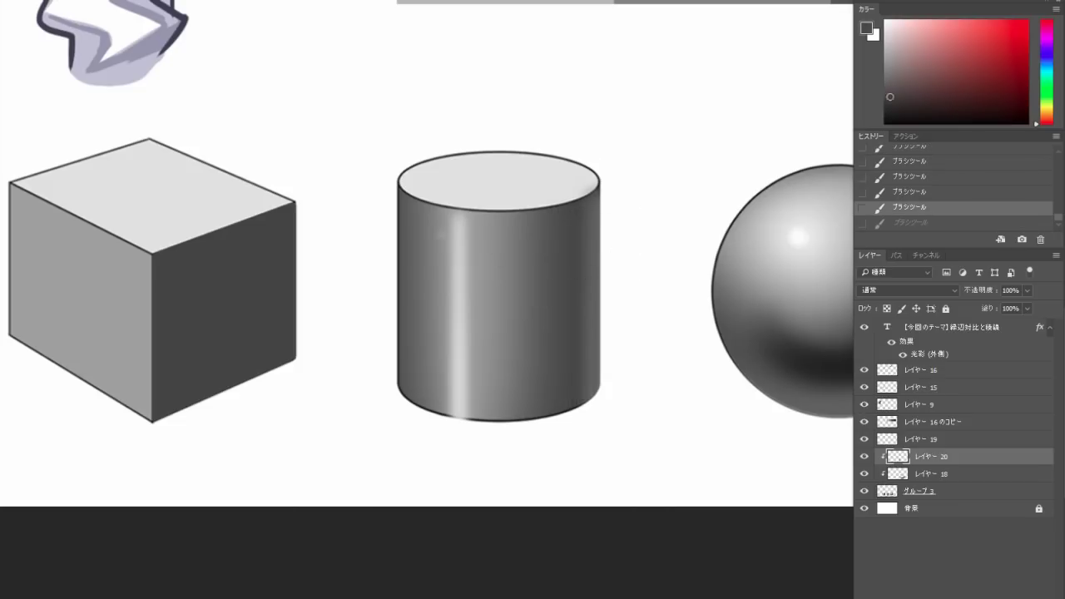
{"action": "left_click_drag", "start_coordinate": [557, 198], "coordinate": [556, 416]}
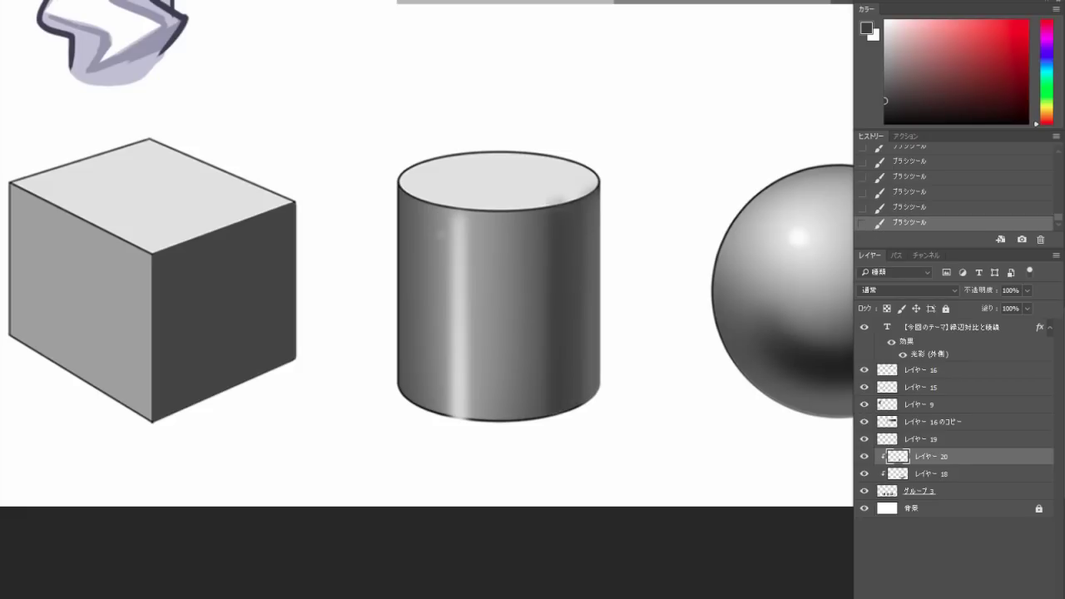
{"action": "left_click_drag", "start_coordinate": [545, 198], "coordinate": [545, 416]}
- Erase the dark spill from the cylinder's top face with a hard 50 px eraser and sample mid-grey from its side
{"action": "right_click", "coordinate": [583, 165]}
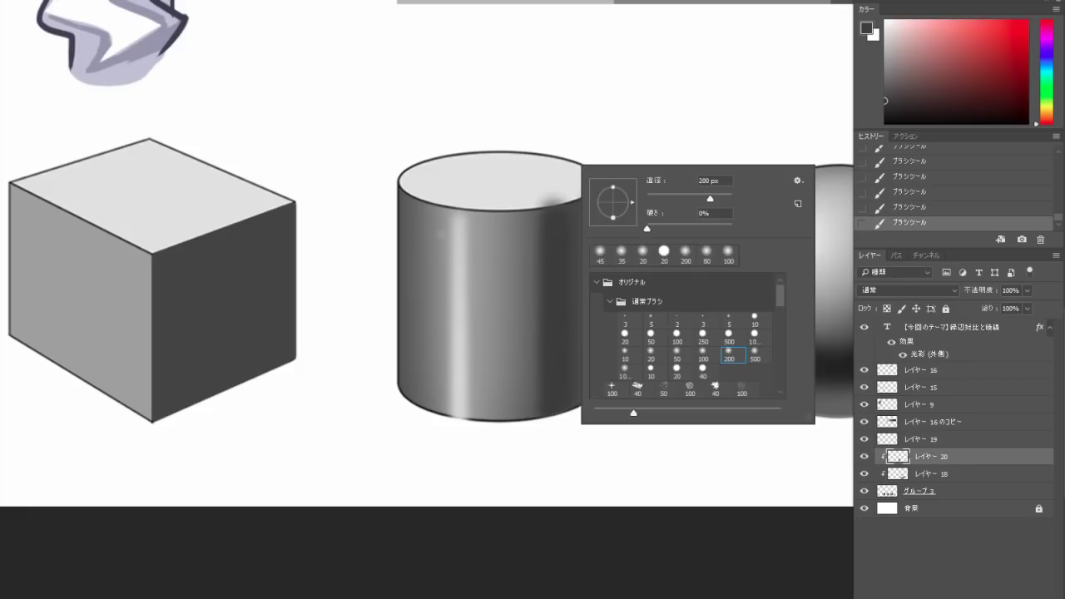
{"action": "left_click", "coordinate": [651, 337]}
{"action": "mouse_move", "coordinate": [540, 198]}
{"action": "left_mouse_down"}
{"action": "mouse_move", "coordinate": [589, 188]}
{"action": "mouse_move", "coordinate": [597, 404]}
{"action": "left_mouse_up"}
{"action": "left_click", "coordinate": [512, 259], "text": "alt"}
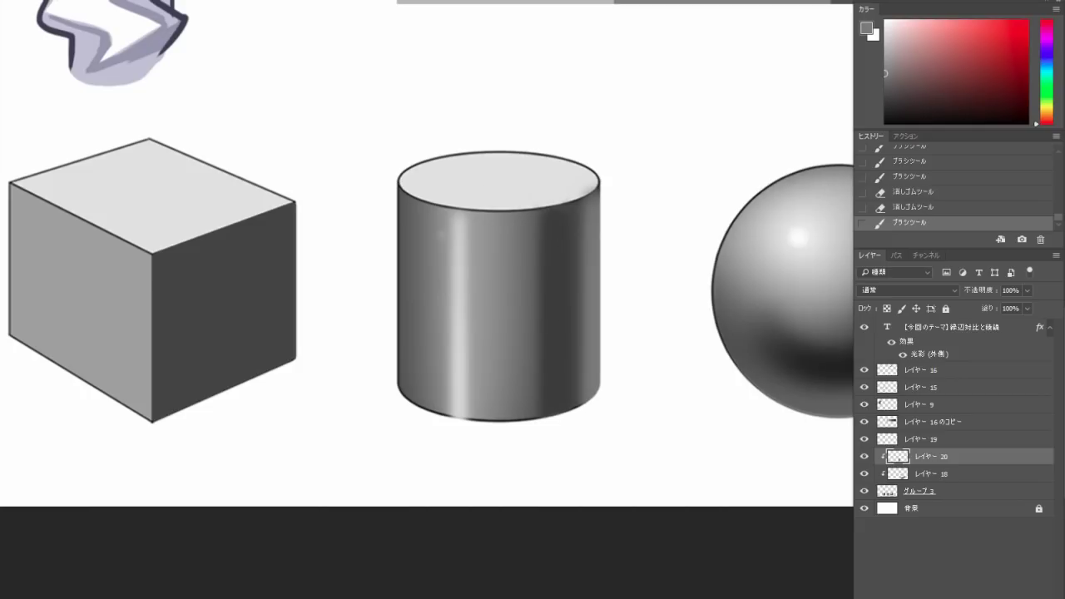
- Paint a near-black vertical ridge line along the left part of the cylinder's shadow band with a soft 20 px brush
{"action": "scroll", "coordinate": [574, 422], "scroll_direction": "down", "scroll_amount": 2}
{"action": "scroll", "coordinate": [517, 325], "scroll_direction": "down", "scroll_amount": 1}
{"action": "mouse_move", "coordinate": [518, 325]}
{"action": "left_mouse_down"}
{"action": "mouse_move", "coordinate": [451, 492]}
{"action": "mouse_move", "coordinate": [525, 318]}
{"action": "left_mouse_up"}
{"action": "scroll", "coordinate": [487, 477], "scroll_direction": "up", "scroll_amount": 2}
{"action": "left_click", "coordinate": [532, 308], "text": "alt"}
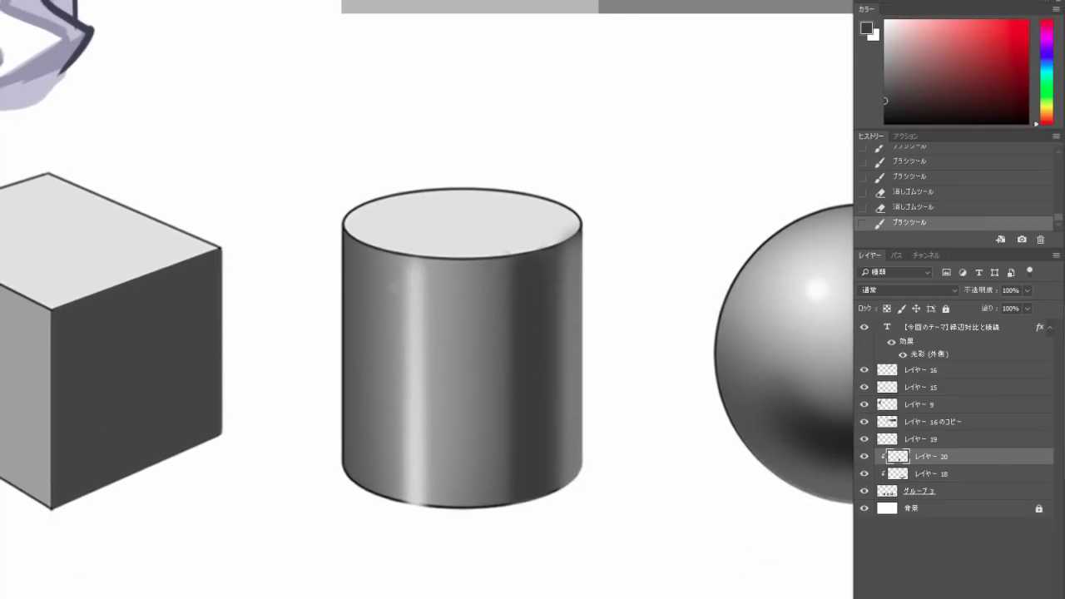
{"action": "left_click_drag", "start_coordinate": [885, 108], "coordinate": [884, 112]}
{"action": "right_click", "coordinate": [629, 215]}
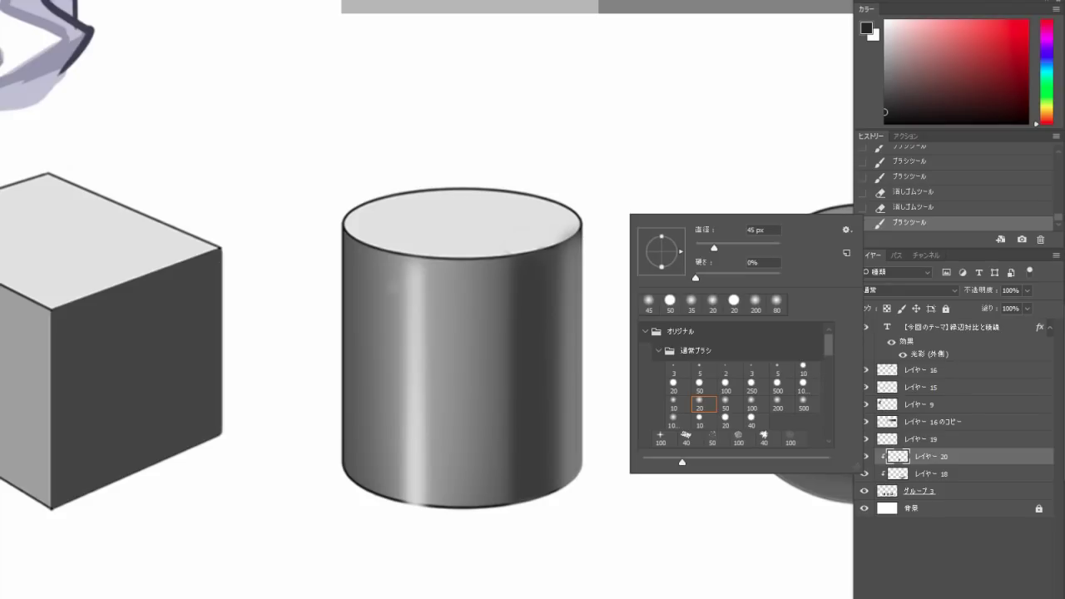
{"action": "left_click", "coordinate": [713, 303]}
{"action": "left_click_drag", "start_coordinate": [520, 256], "coordinate": [519, 503]}
- Add a new layer directly above レイヤー 16 and set up a bright red brush for marking the sleeve
{"action": "scroll", "coordinate": [517, 470], "scroll_direction": "down", "scroll_amount": 2}
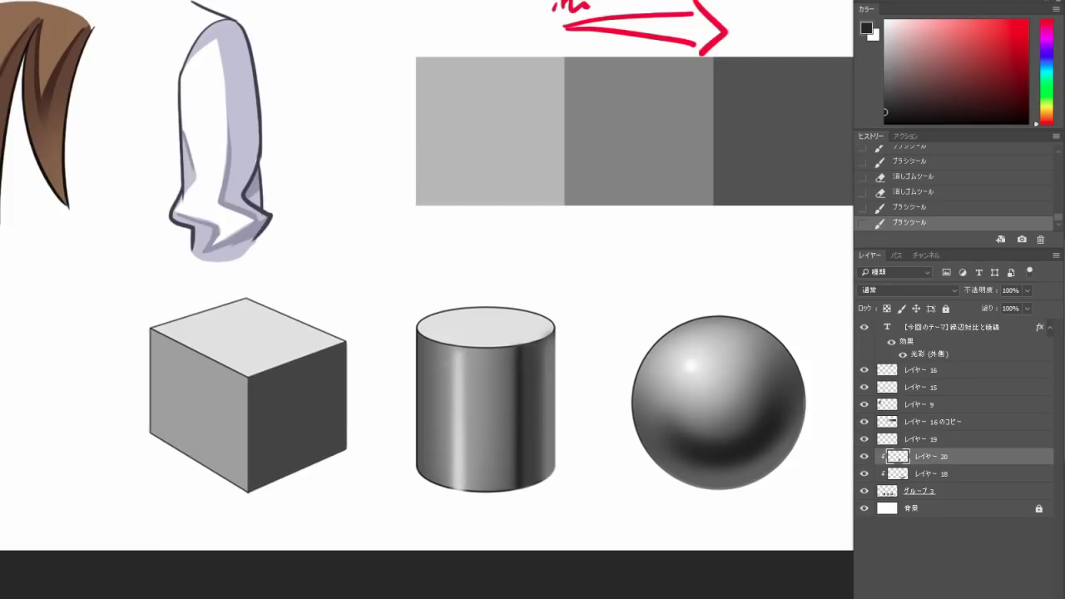
{"action": "left_click_drag", "start_coordinate": [358, 291], "coordinate": [613, 361]}
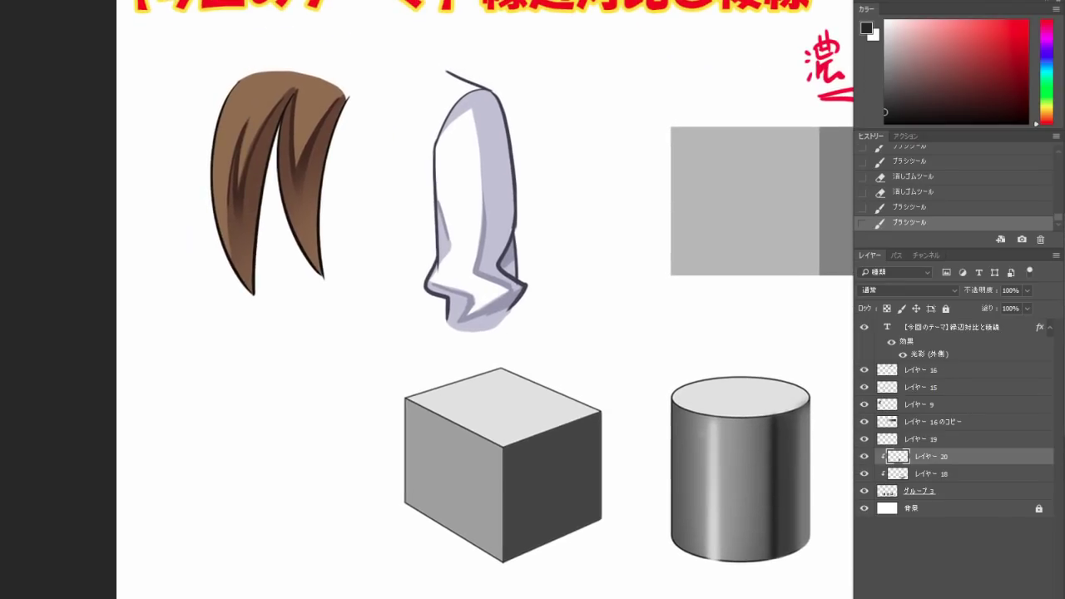
{"action": "left_click", "coordinate": [864, 370]}
{"action": "left_click", "coordinate": [864, 370]}
{"action": "left_click", "coordinate": [921, 370]}
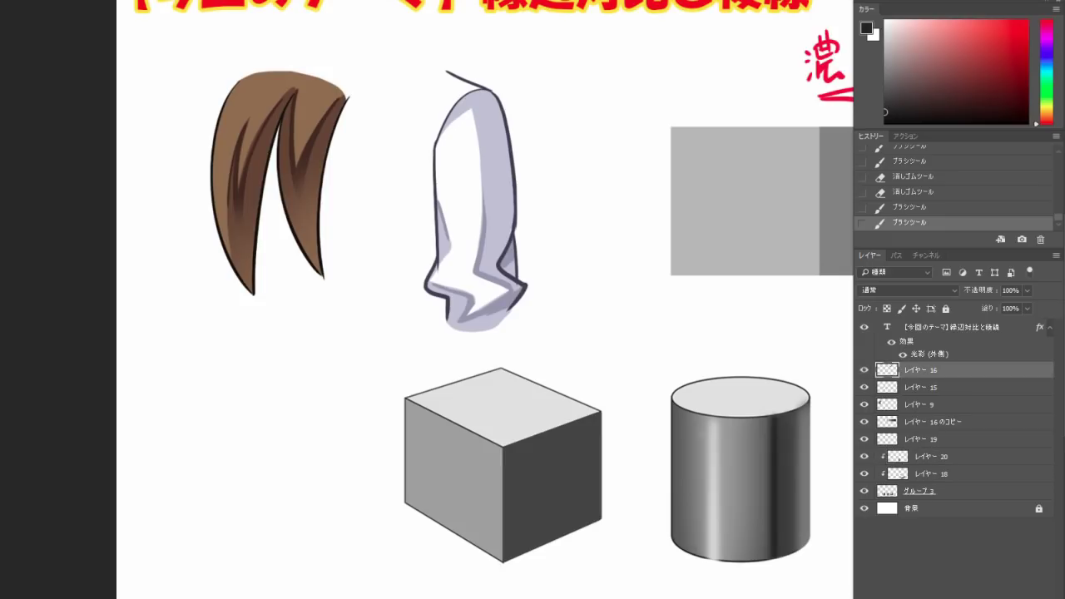
{"action": "key", "text": "ctrl+shift+alt+n"}
{"action": "left_click", "coordinate": [1027, 21]}
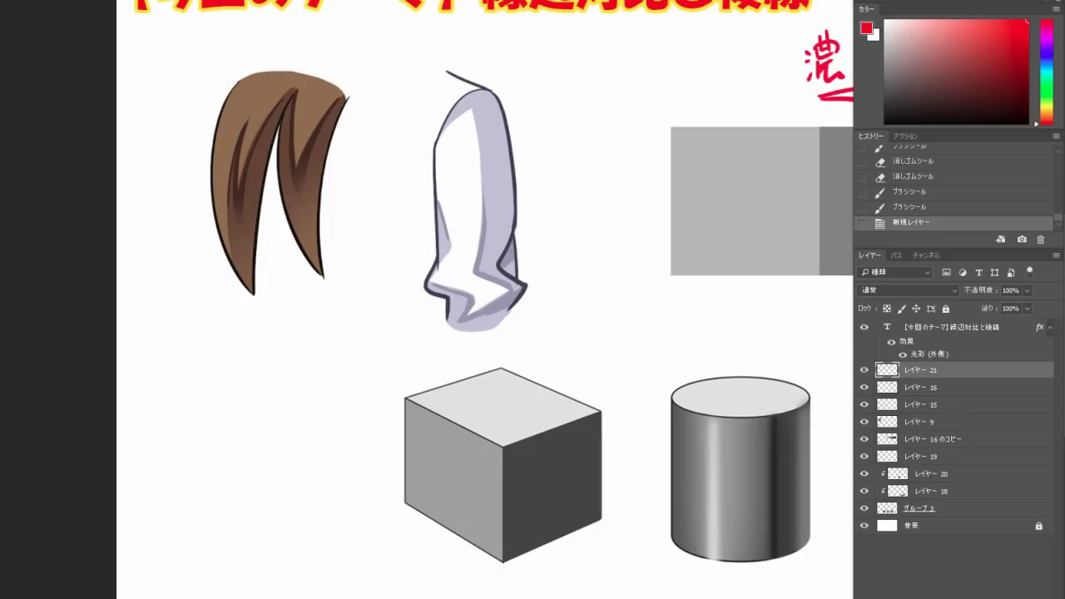
{"action": "right_click", "coordinate": [605, 124]}
{"action": "left_click", "coordinate": [710, 210]}
{"action": "key", "text": "Return"}
- Outline and fill the sleeve's large shadow area on レイヤー 21 with the darker lavender sampled from the cuff's shadow
{"action": "scroll", "coordinate": [533, 186], "scroll_direction": "up", "scroll_amount": 2}
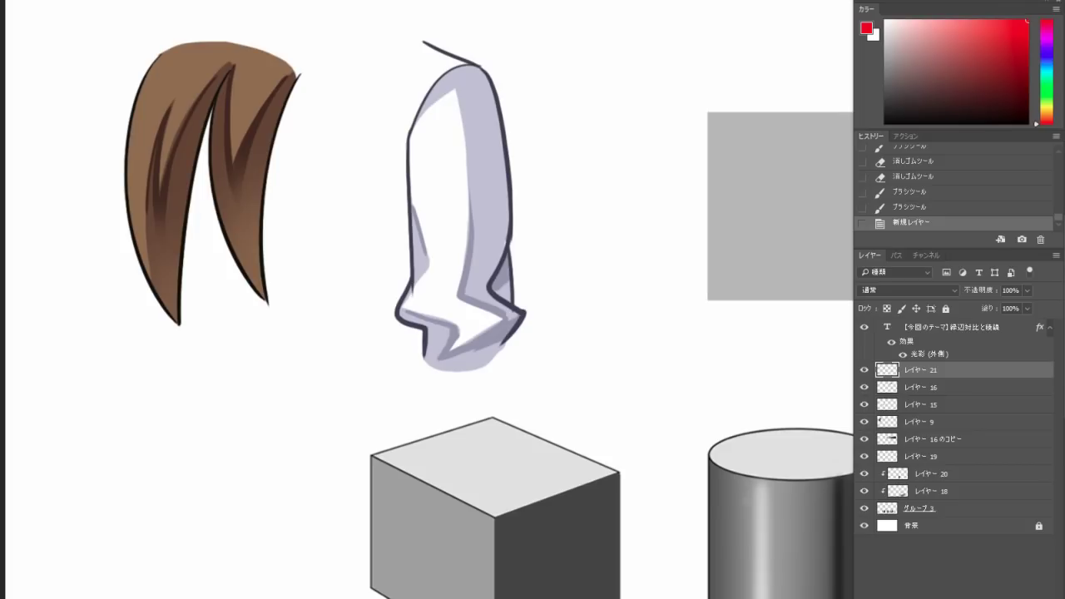
{"action": "scroll", "coordinate": [477, 249], "scroll_direction": "up", "scroll_amount": 2}
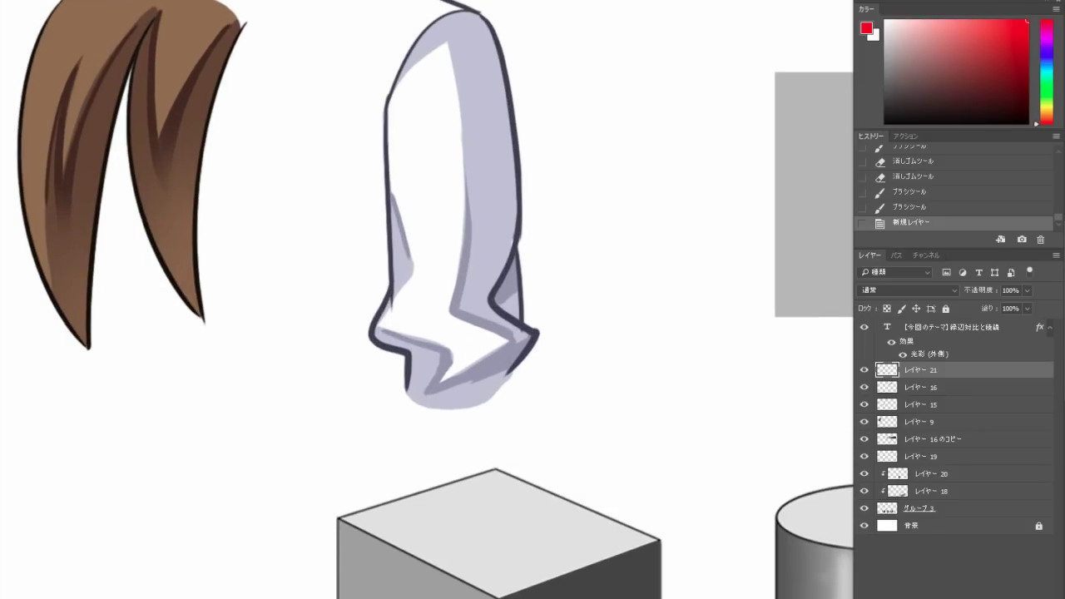
{"action": "left_click", "coordinate": [498, 359], "text": "alt"}
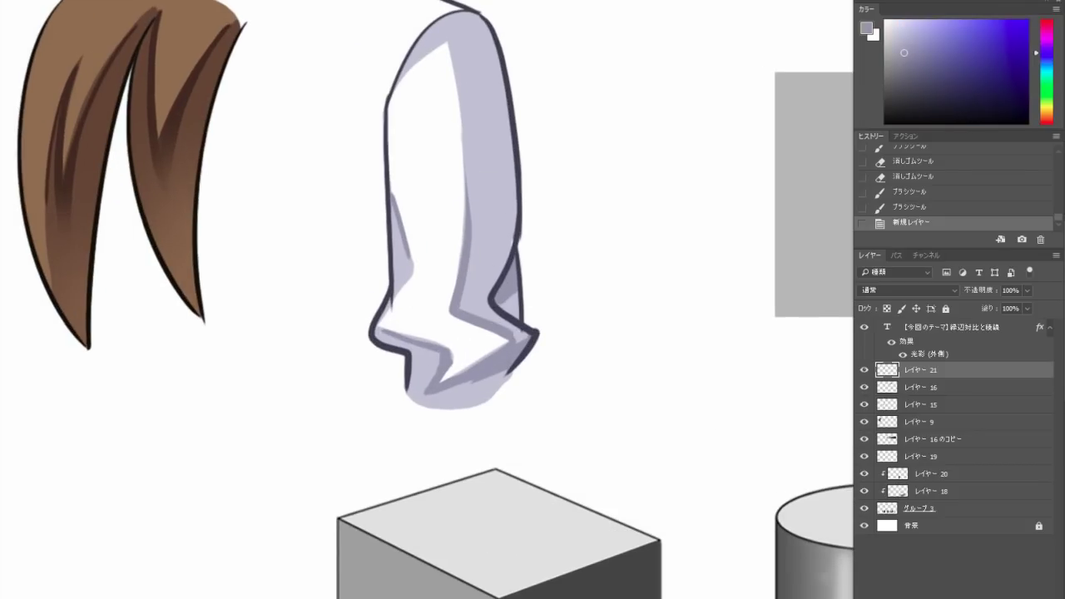
{"action": "mouse_move", "coordinate": [445, 23]}
{"action": "left_mouse_down"}
{"action": "mouse_move", "coordinate": [467, 90]}
{"action": "mouse_move", "coordinate": [464, 226]}
{"action": "left_mouse_up"}
{"action": "key", "text": "g"}
{"action": "left_click", "coordinate": [492, 183]}
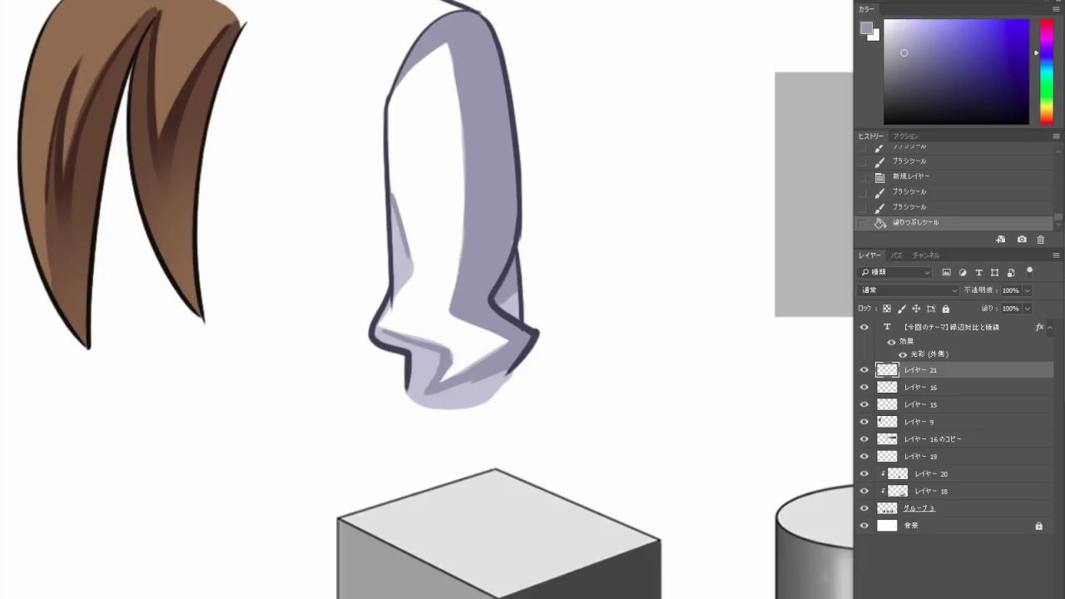
- Erase the inner part of the sleeve's dark fill, leaving a darker strip along the boundary with the white area
{"action": "left_click_drag", "start_coordinate": [482, 208], "coordinate": [470, 216]}
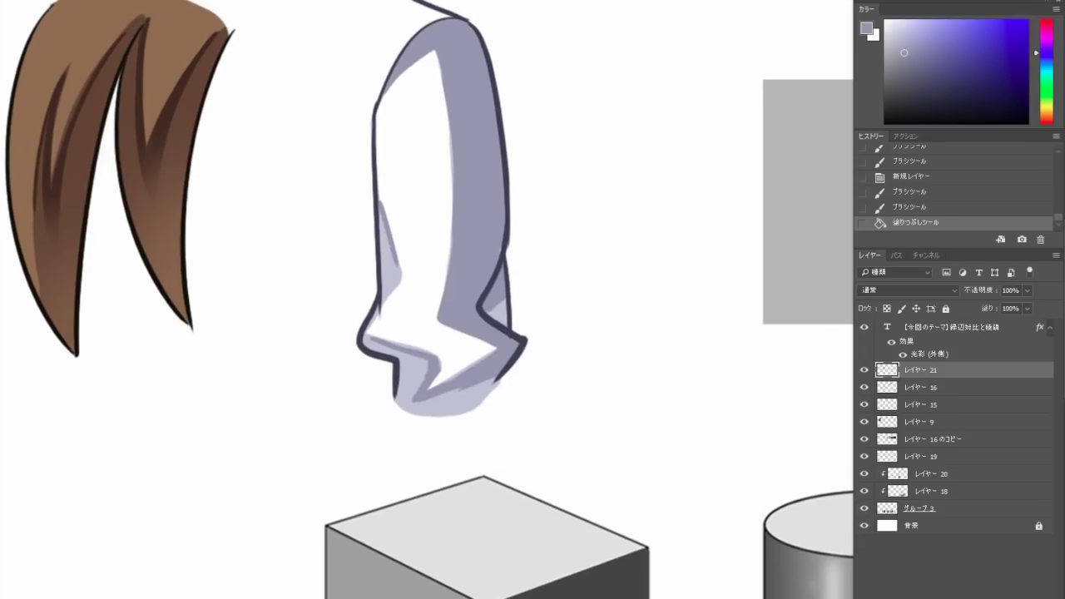
{"action": "left_click_drag", "start_coordinate": [466, 216], "coordinate": [455, 237]}
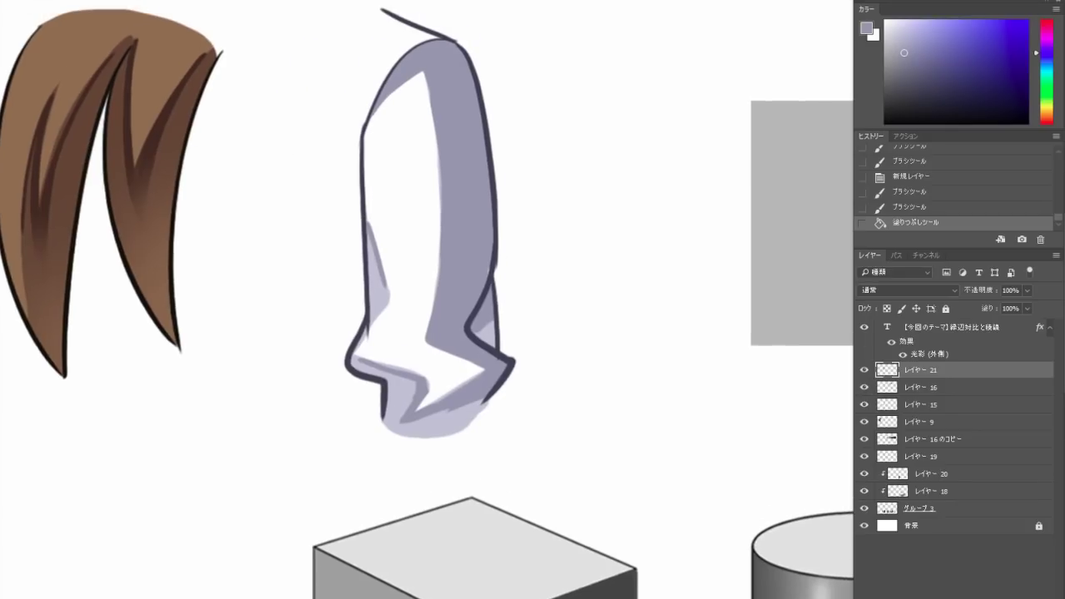
{"action": "mouse_move", "coordinate": [408, 59]}
{"action": "left_mouse_down"}
{"action": "mouse_move", "coordinate": [460, 65]}
{"action": "mouse_move", "coordinate": [483, 229]}
{"action": "left_mouse_up"}
{"action": "mouse_move", "coordinate": [447, 61]}
{"action": "left_mouse_down"}
{"action": "mouse_move", "coordinate": [464, 89]}
{"action": "mouse_move", "coordinate": [476, 233]}
{"action": "mouse_move", "coordinate": [461, 316]}
{"action": "mouse_move", "coordinate": [500, 361]}
{"action": "left_mouse_up"}
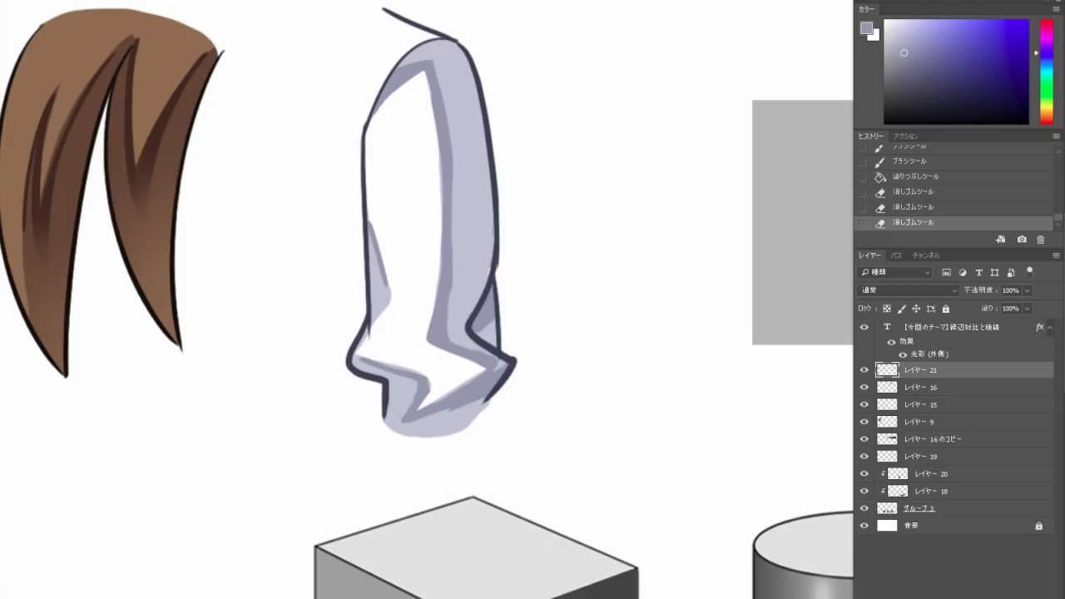
- Compare the sleeve with and without the darker ridge strip on レイヤー 21, and delete that layer
{"action": "key", "text": "ctrl+0"}
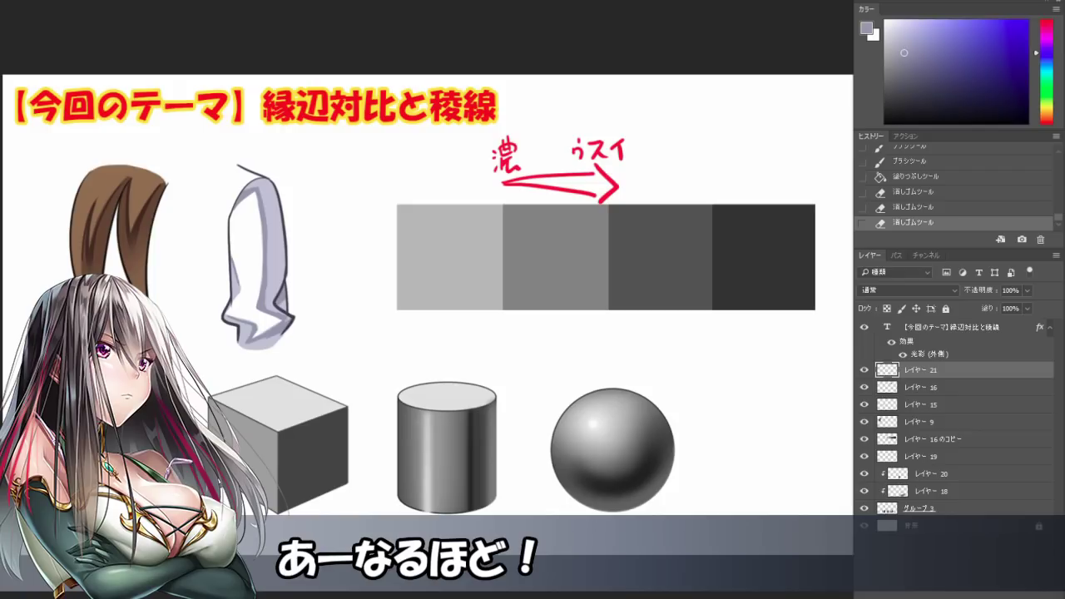
{"action": "left_click", "coordinate": [863, 370]}
{"action": "key", "text": "ctrl+comma"}
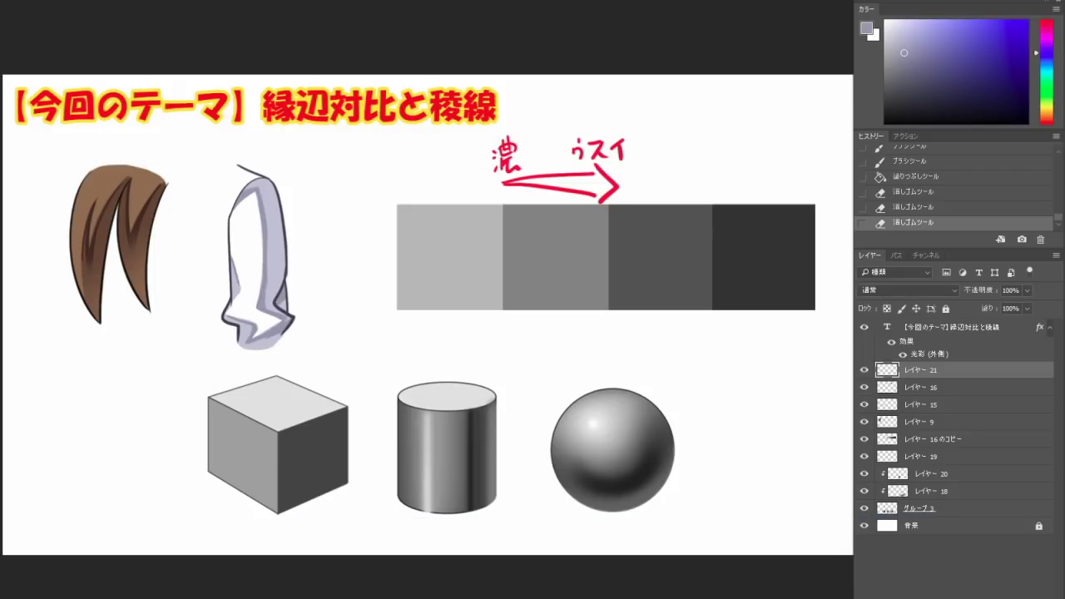
{"action": "key", "text": "ctrl+comma"}
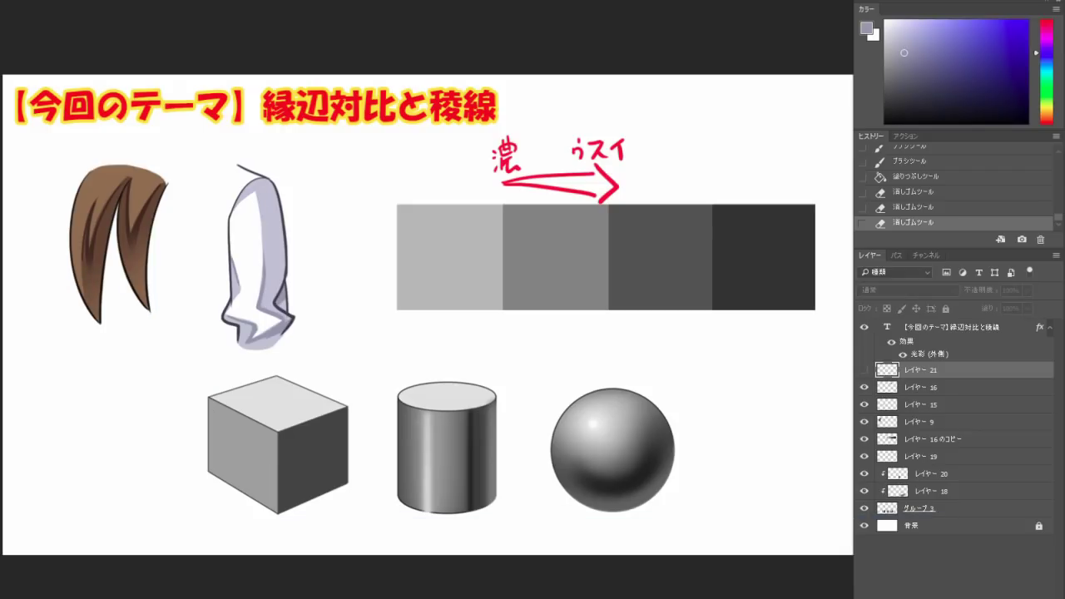
{"action": "key", "text": "ctrl+plus"}
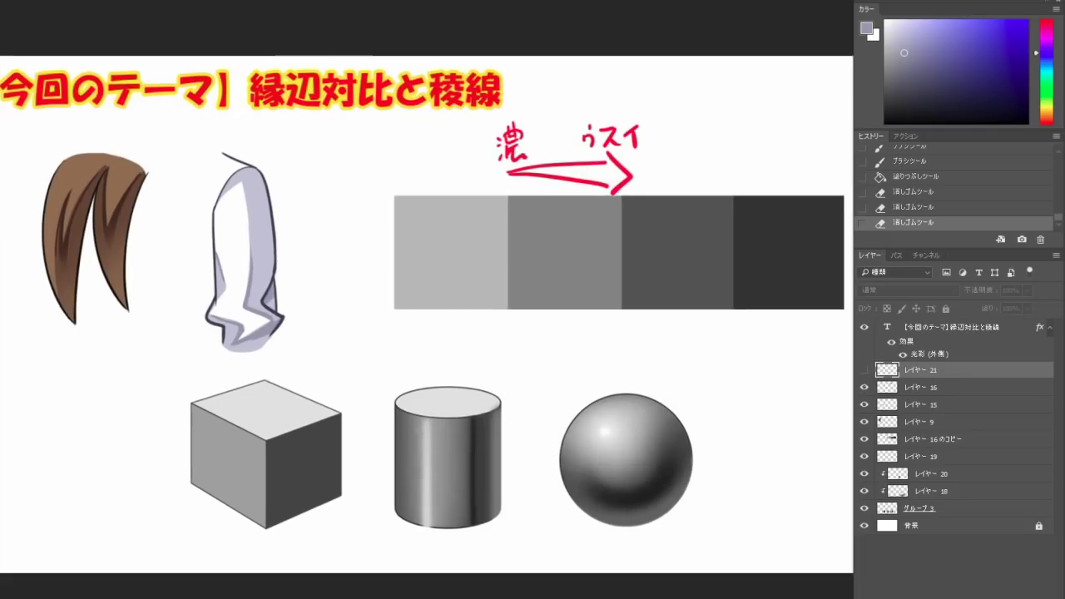
{"action": "key", "text": "Delete"}
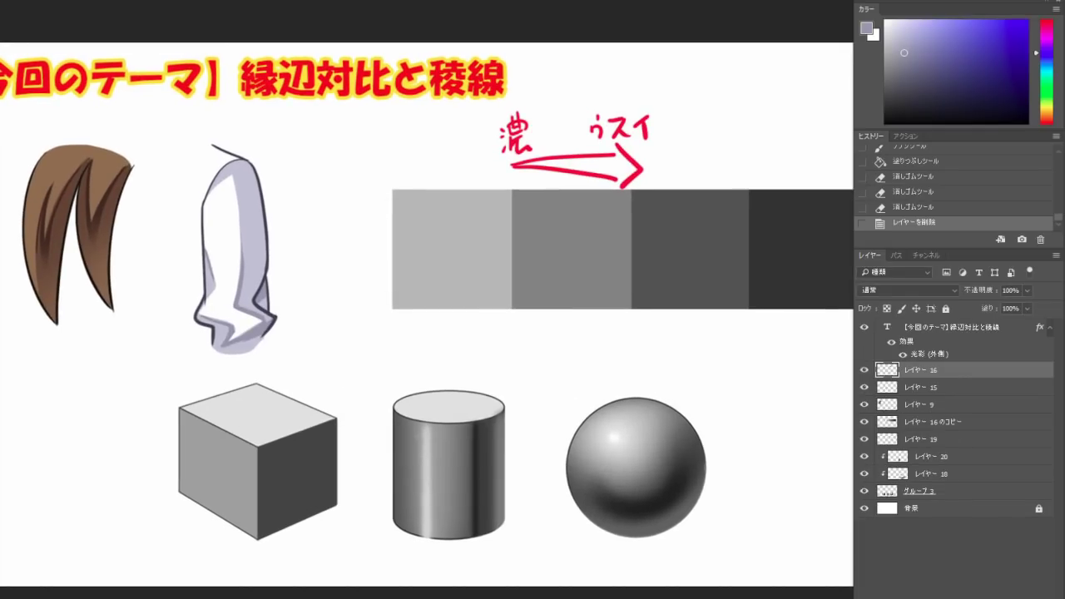
- Review the whole sheet of hair, sleeve, gradient and solid examples, and save the document
{"action": "scroll", "coordinate": [429, 312], "scroll_direction": "up", "scroll_amount": 1}
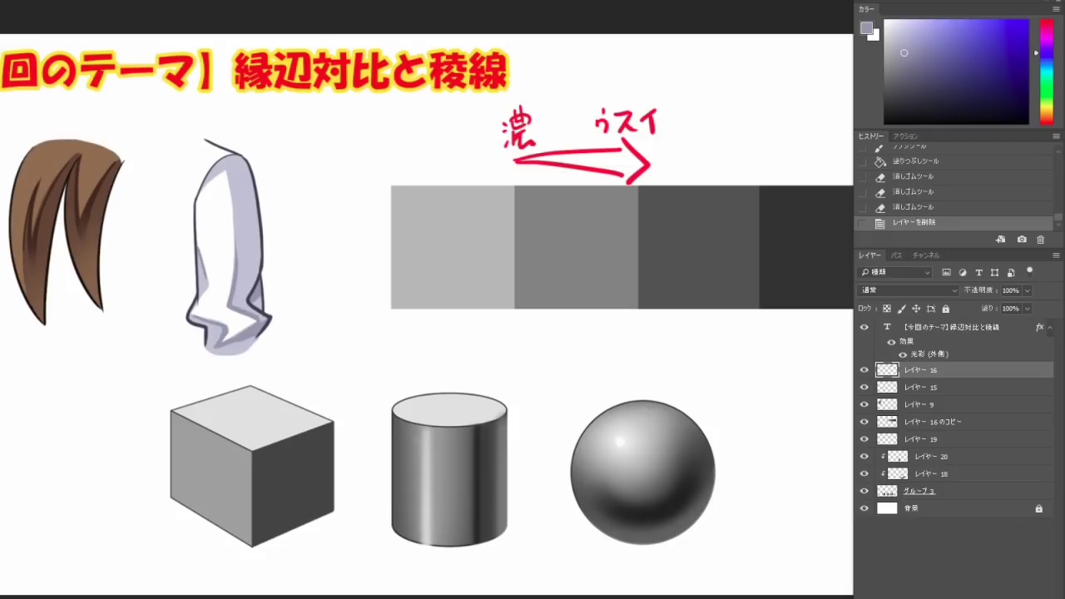
{"action": "scroll", "coordinate": [468, 321], "scroll_direction": "up", "scroll_amount": 2}
{"action": "left_click_drag", "start_coordinate": [468, 321], "coordinate": [615, 348]}
{"action": "key", "text": "ctrl+0"}
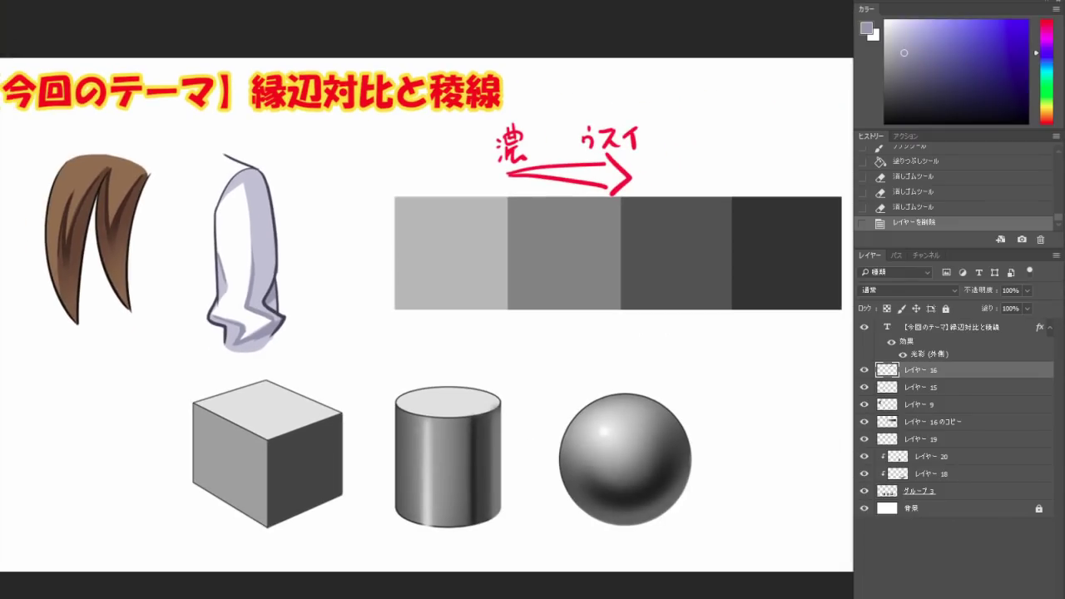
{"action": "scroll", "coordinate": [427, 315], "scroll_direction": "down", "scroll_amount": 1}
{"action": "scroll", "coordinate": [427, 314], "scroll_direction": "up", "scroll_amount": 2}
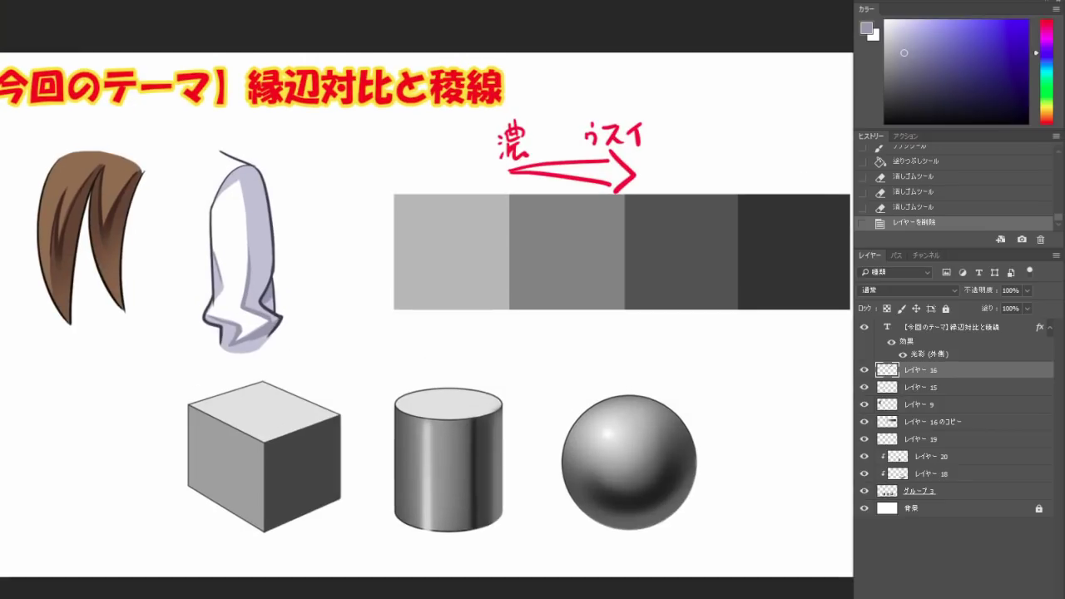
{"action": "scroll", "coordinate": [427, 315], "scroll_direction": "down", "scroll_amount": 1}
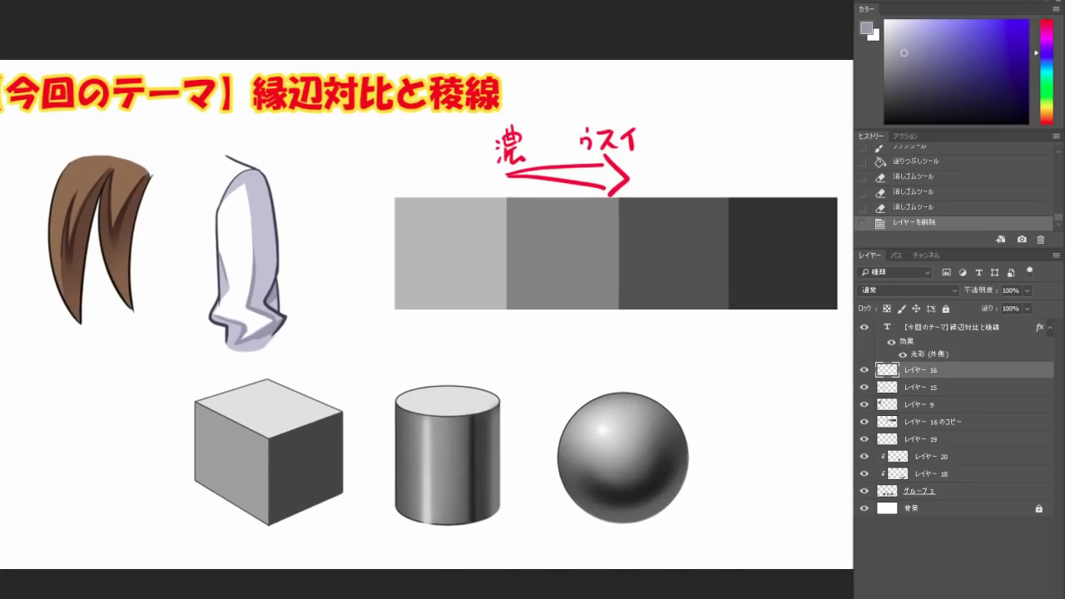
{"action": "scroll", "coordinate": [427, 314], "scroll_direction": "down", "scroll_amount": 2}
{"action": "scroll", "coordinate": [427, 315], "scroll_direction": "up", "scroll_amount": 1}
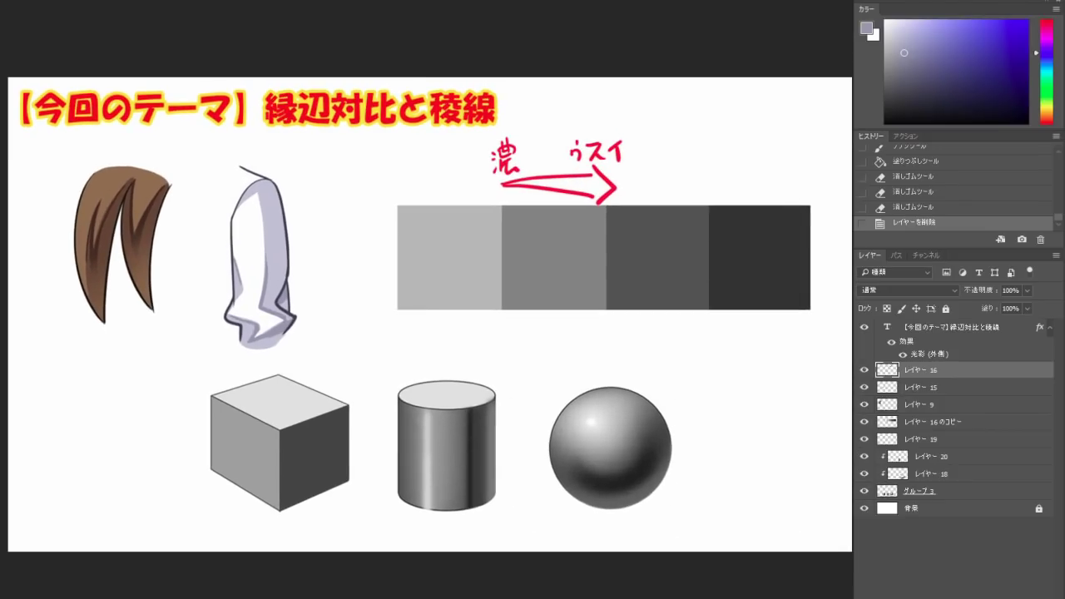
{"action": "key", "text": "ctrl+s"}
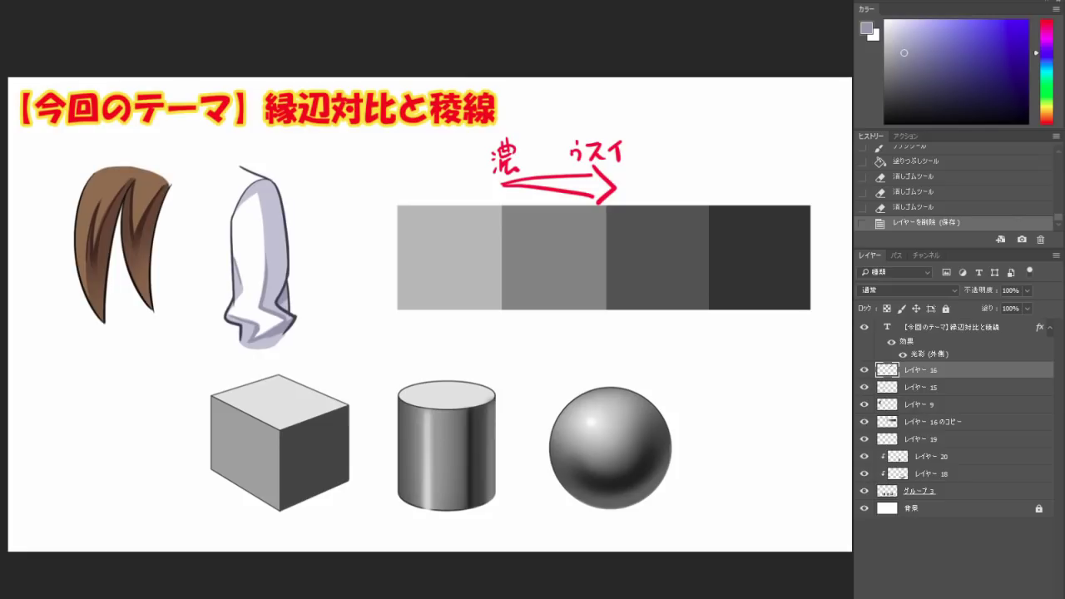